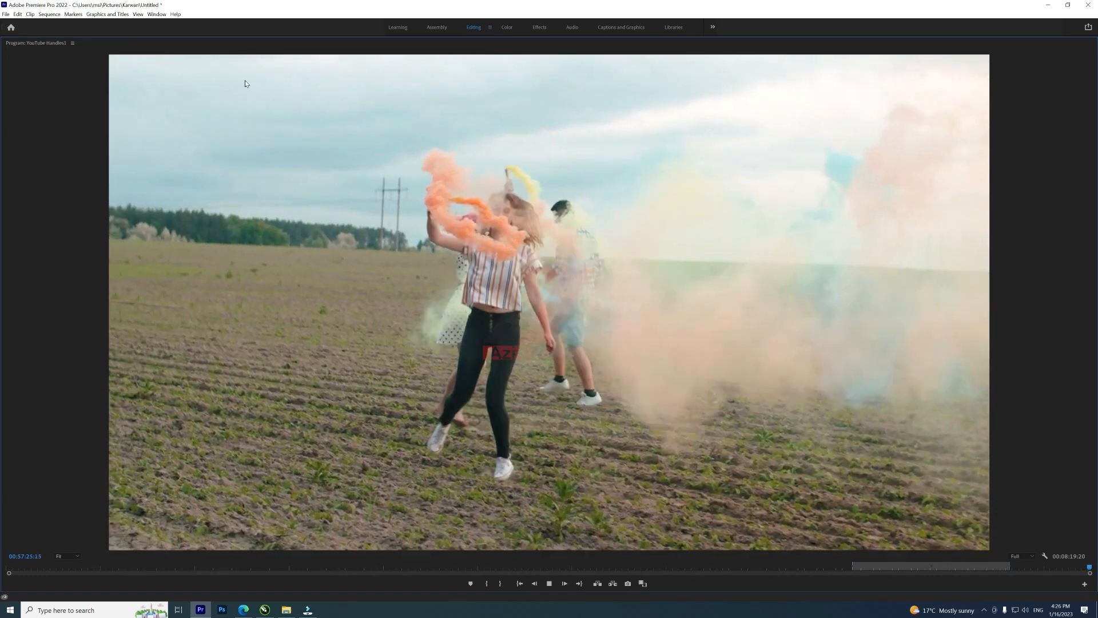
Step: Restore the full editing workspace and place the playhead on the first frame of the couple-by-the-lake clip
key("grave")
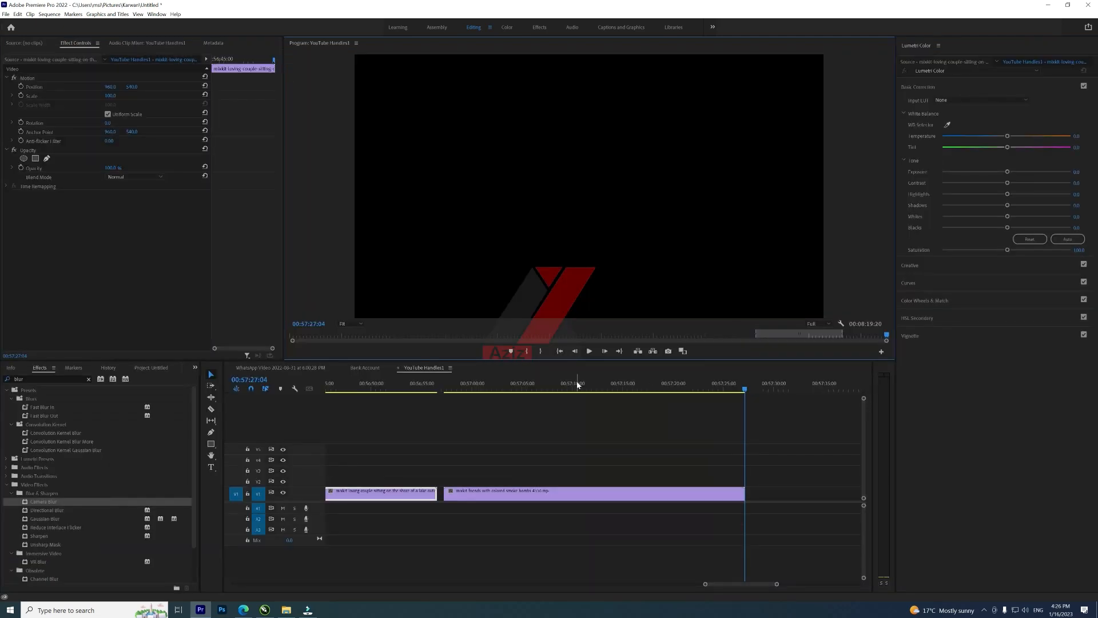
left_click(407, 389)
key("minus")
key("minus")
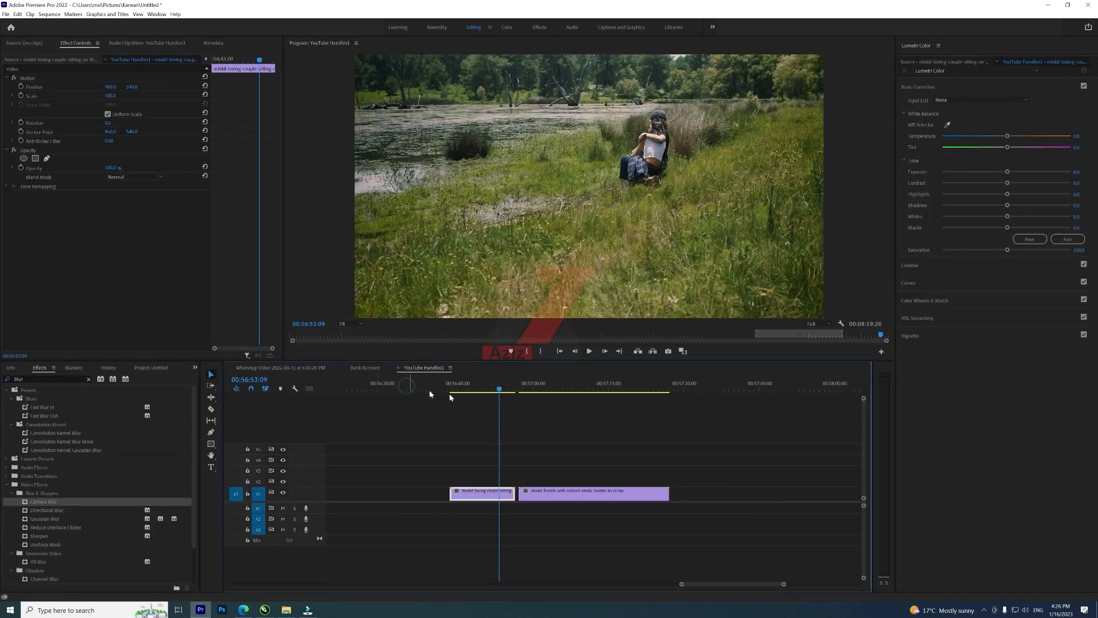
left_click(529, 388)
key("equal")
key("equal")
key("equal")
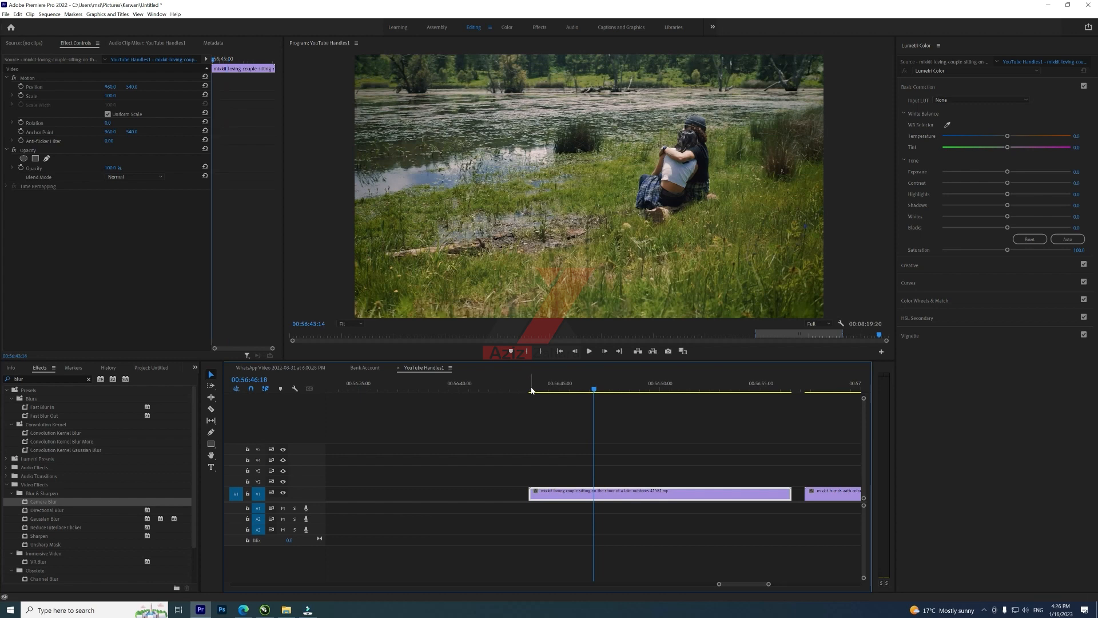
left_click(530, 389)
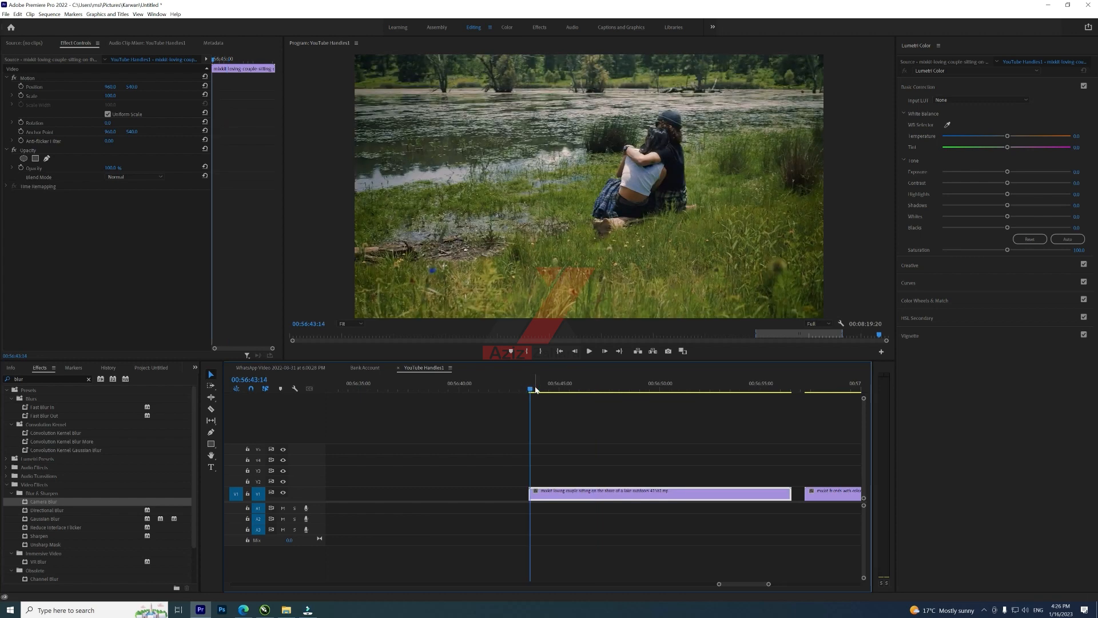
key("equal")
key("Left")
key("Left")
key("Left")
key("Right")
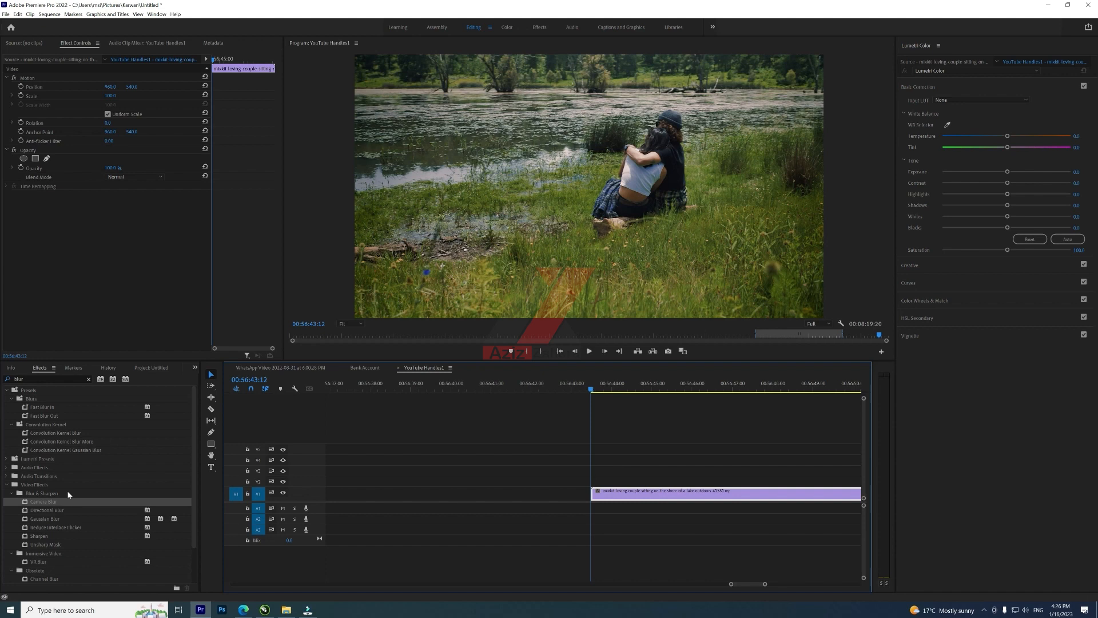
Step: Search the effects for blur and apply Camera Blur to the couple clip
left_click(87, 378)
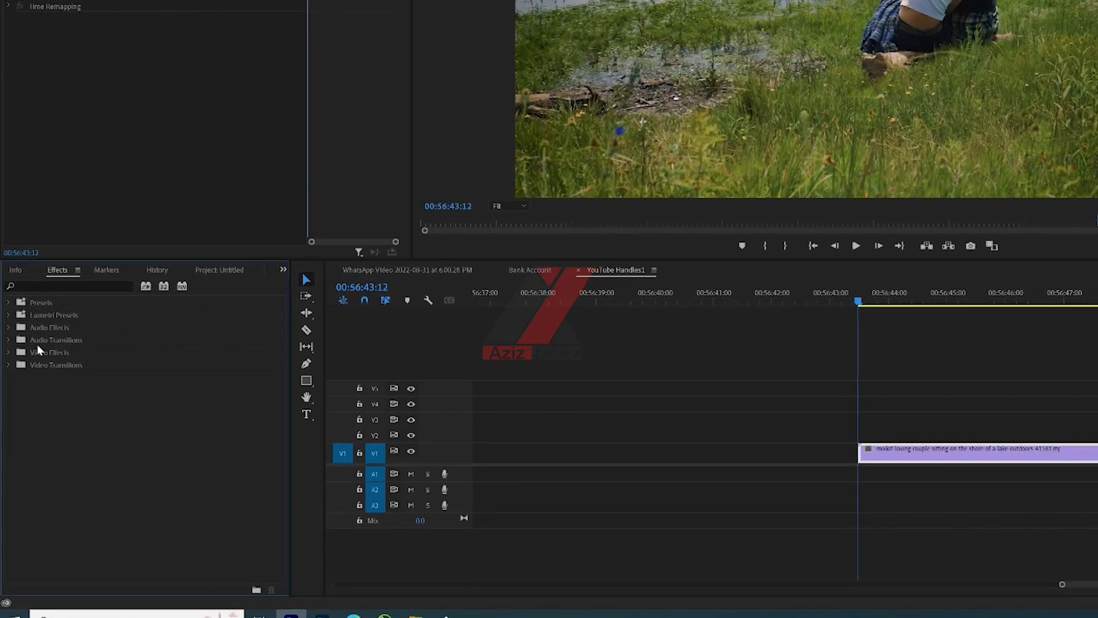
left_click(13, 327)
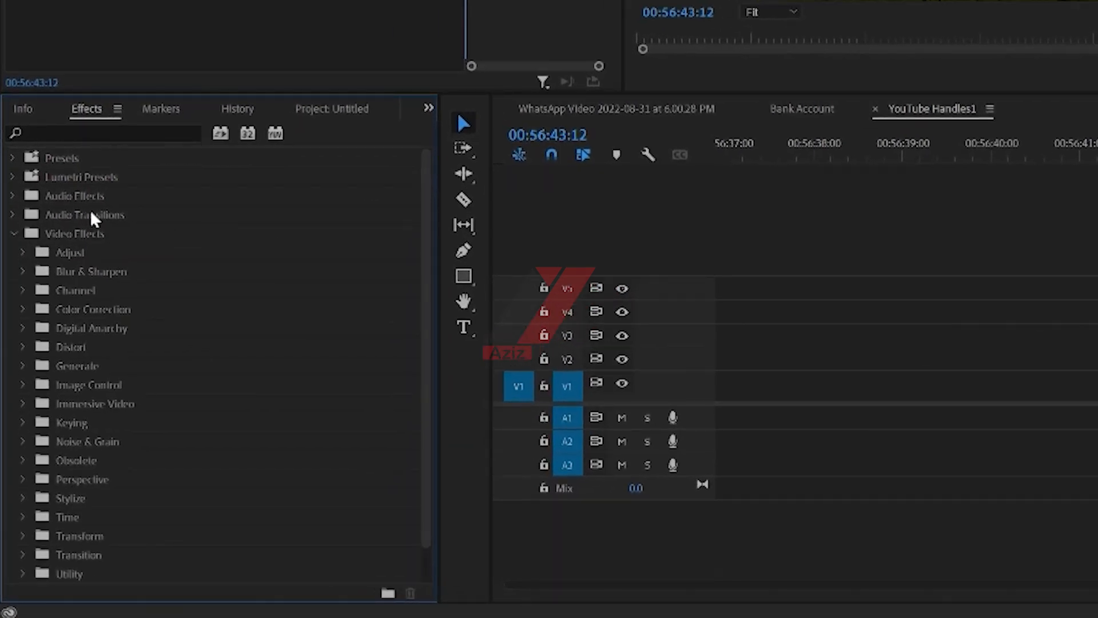
left_click(81, 135)
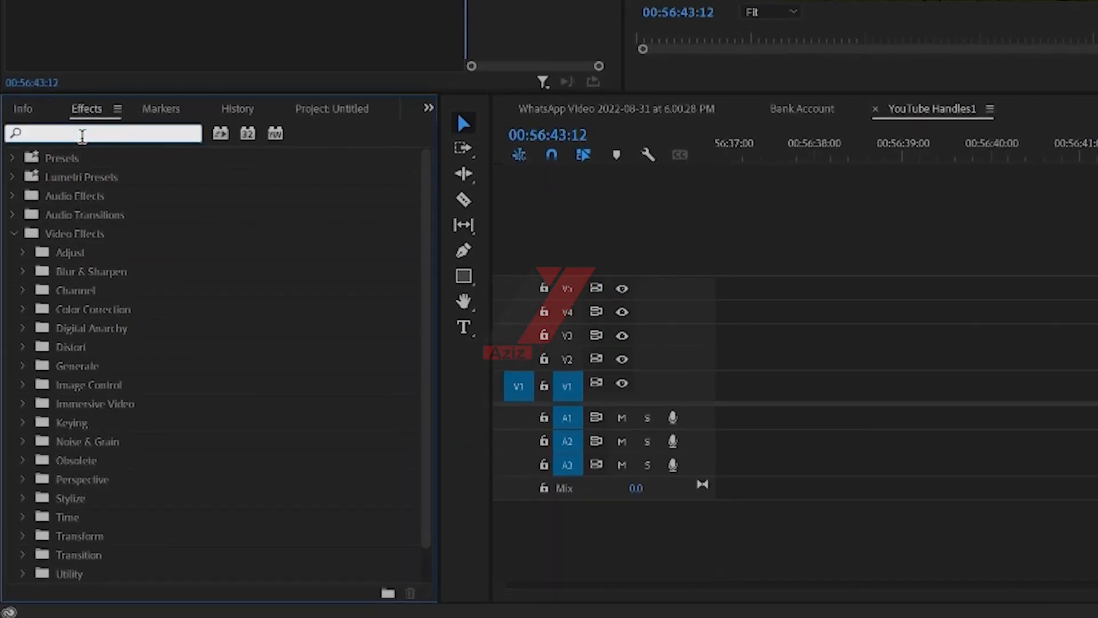
type("blur")
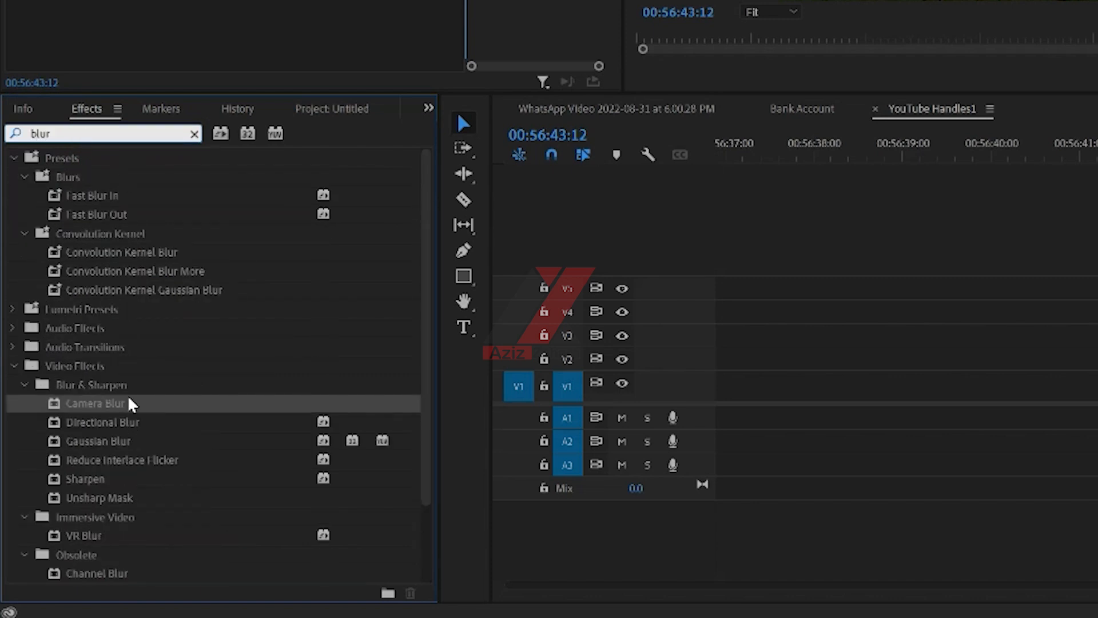
left_click(117, 403)
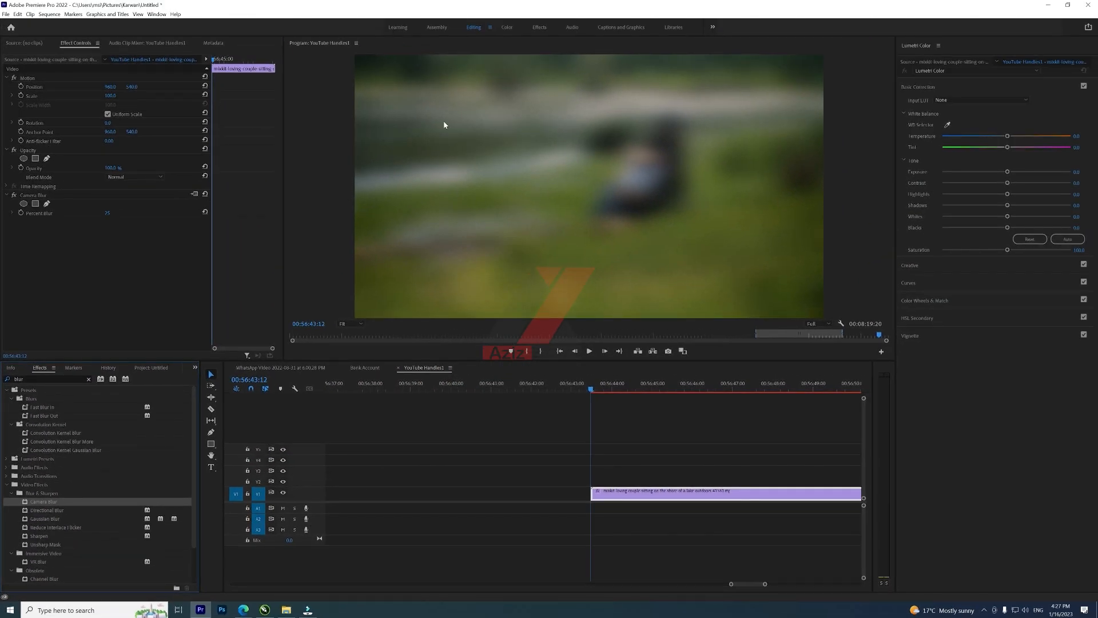
Step: Change the Camera Blur's Percent Blur value
left_click(108, 213)
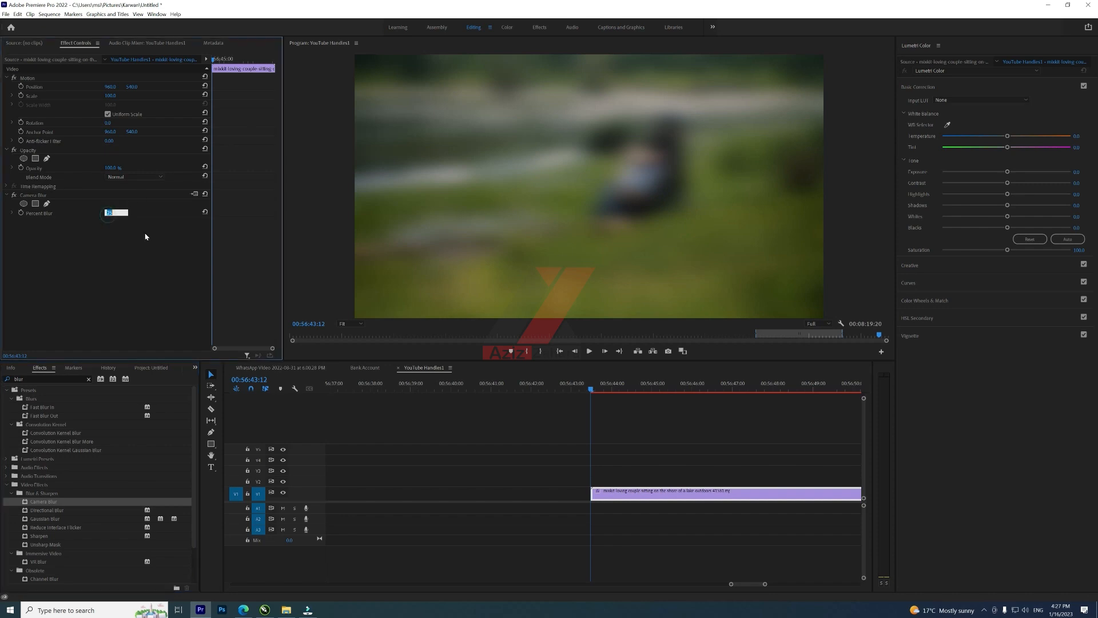
key("Return")
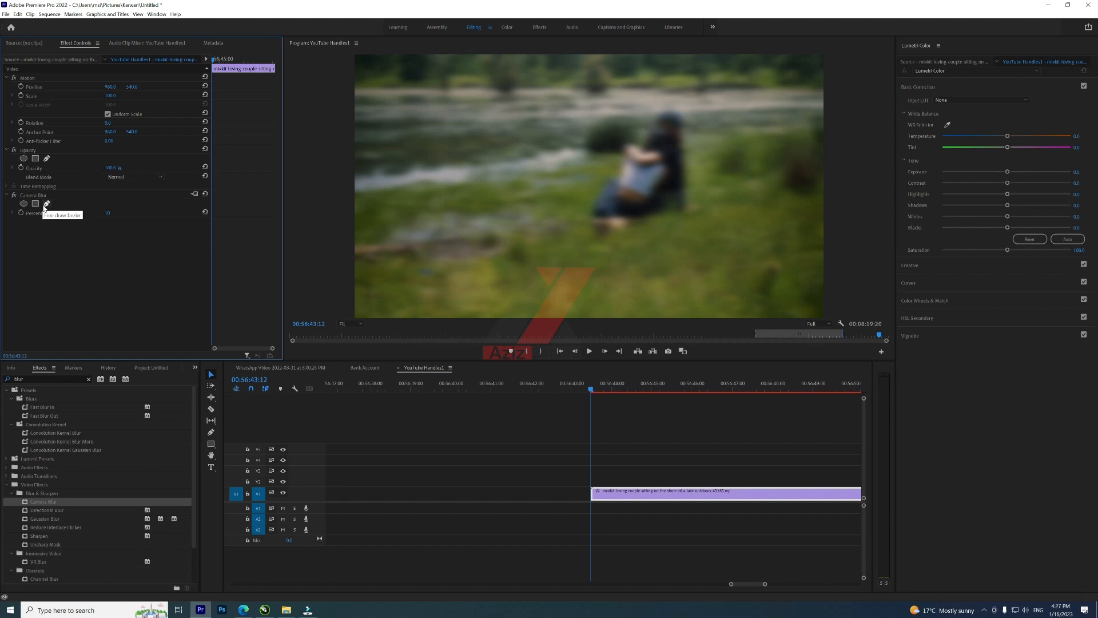
Step: Add an ellipse mask to the Camera Blur and shrink and move it over the couple's laps
left_click(23, 204)
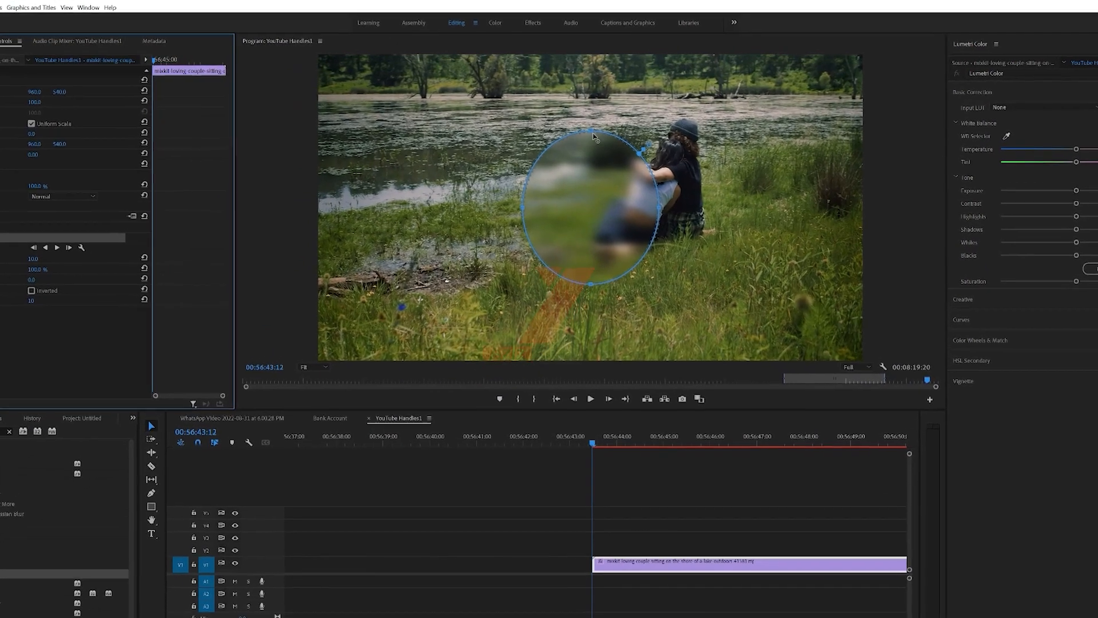
left_click_drag(593, 136, 592, 199)
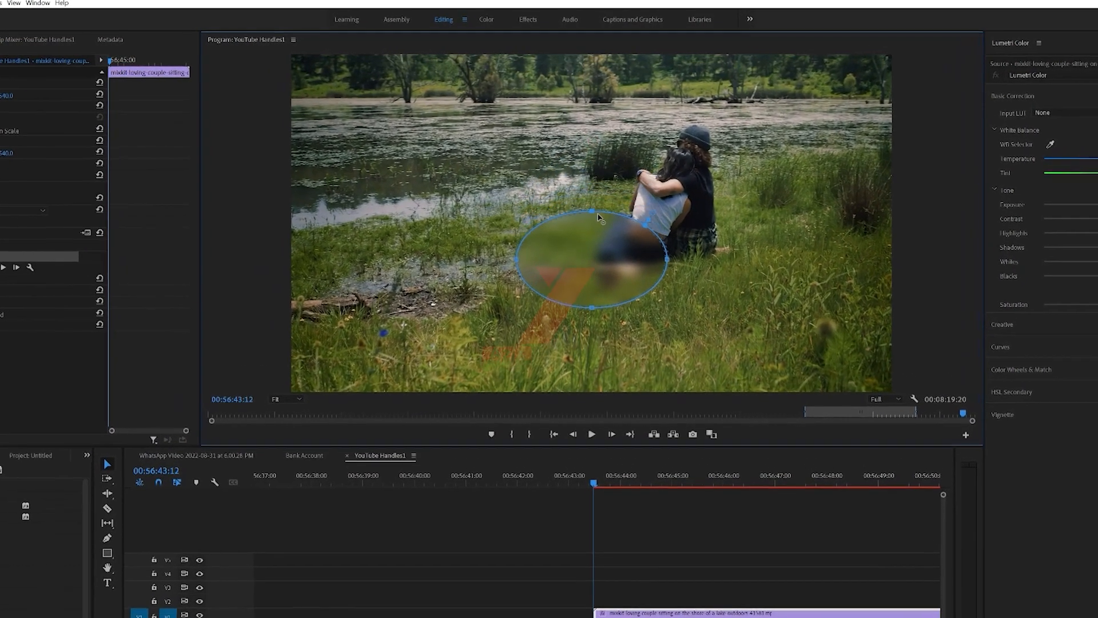
left_click_drag(669, 267, 596, 268)
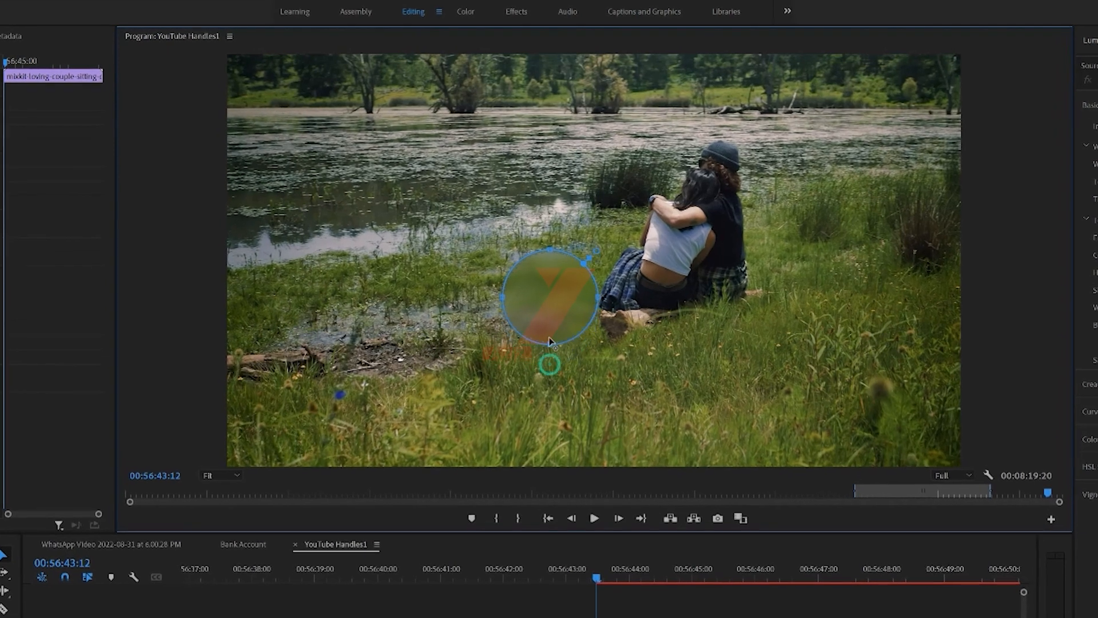
left_click_drag(551, 347, 666, 292)
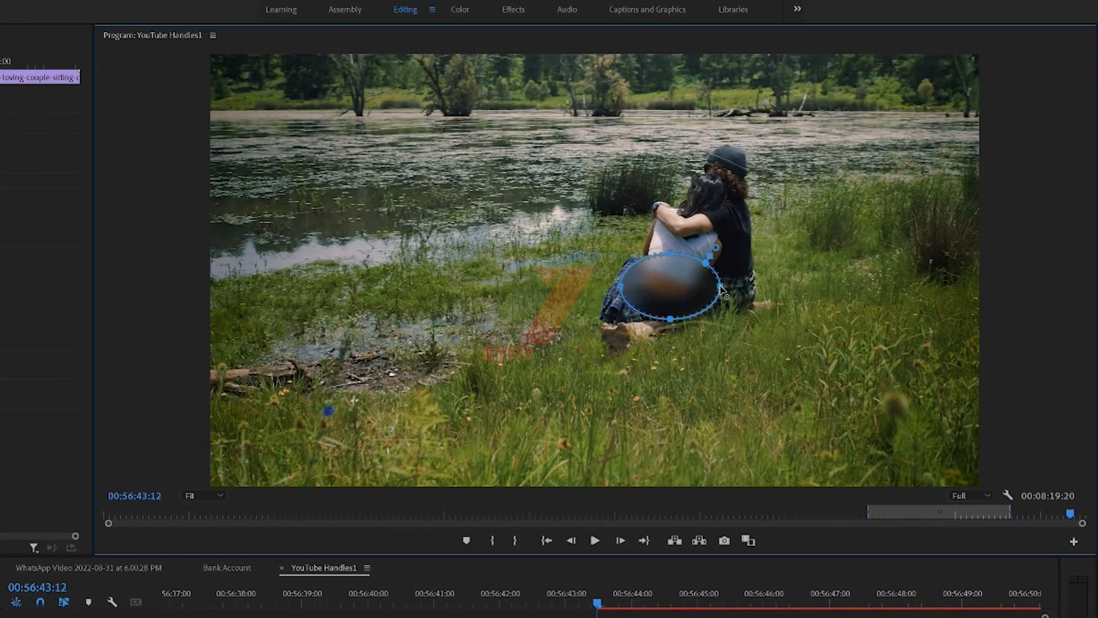
left_click_drag(719, 287, 683, 290)
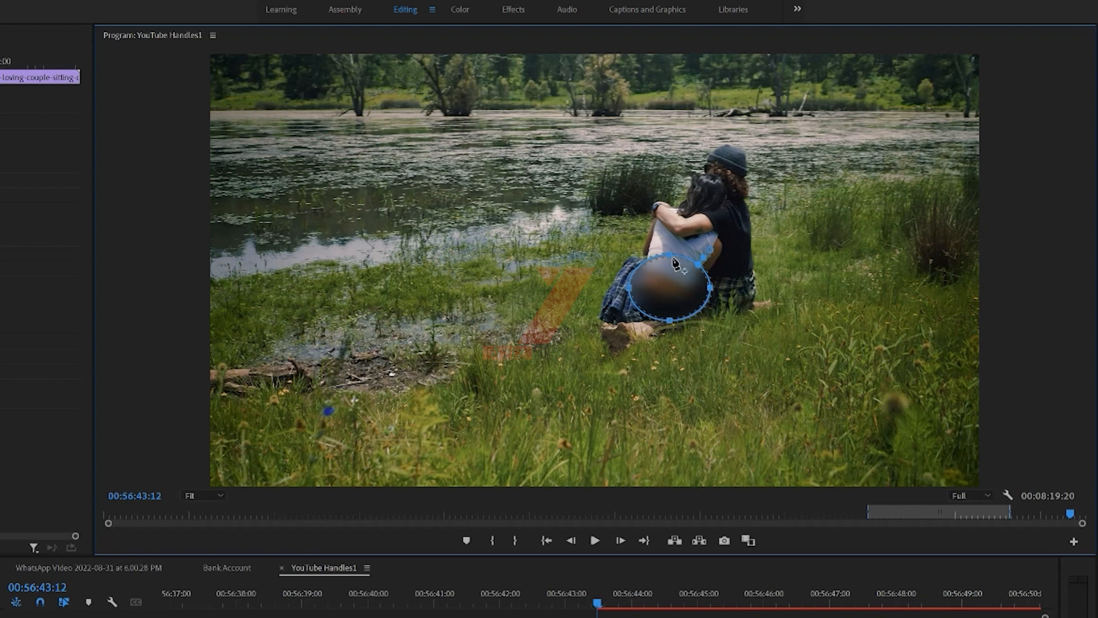
left_click_drag(671, 263, 660, 272)
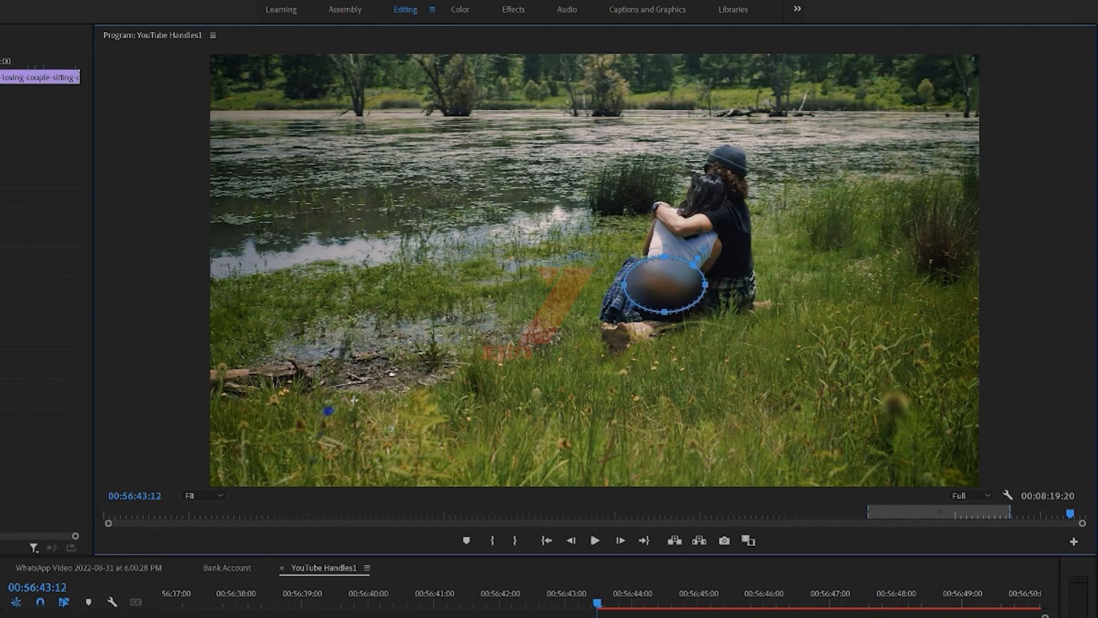
Step: Scrub through the clip to check how the masked blur covers the couple, returning to the clip's start
left_click(642, 615)
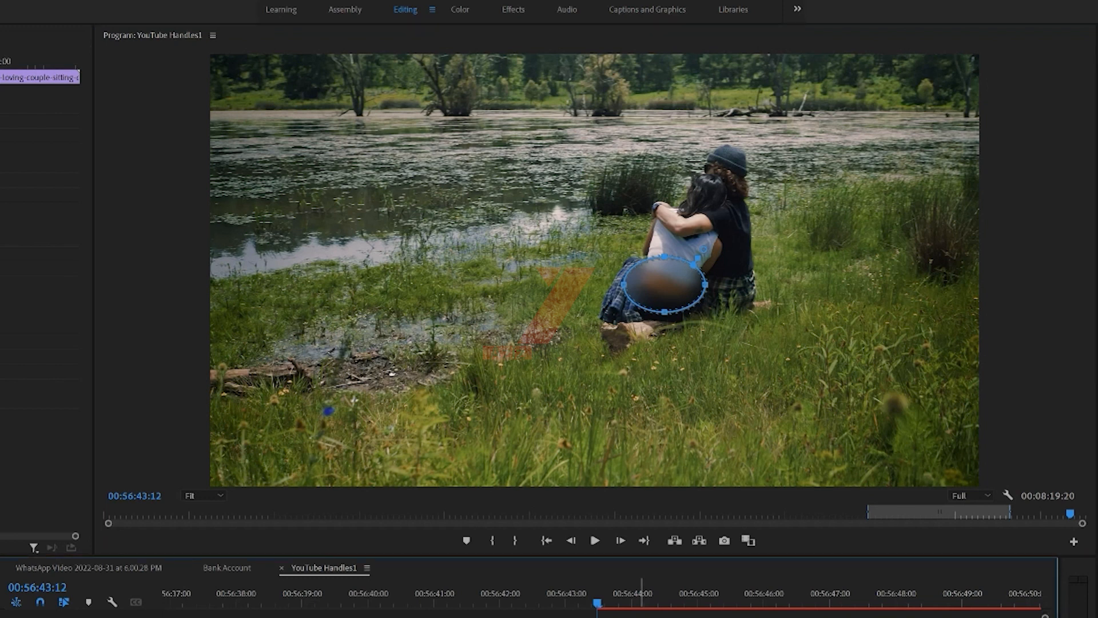
left_click(642, 615)
left_click(652, 615)
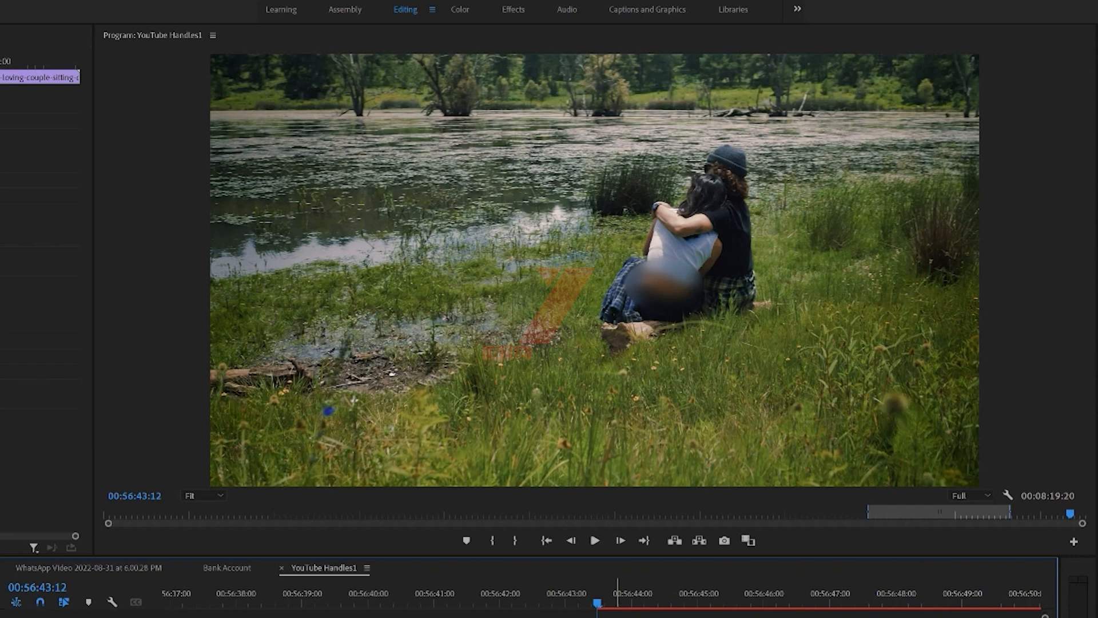
left_click(968, 603)
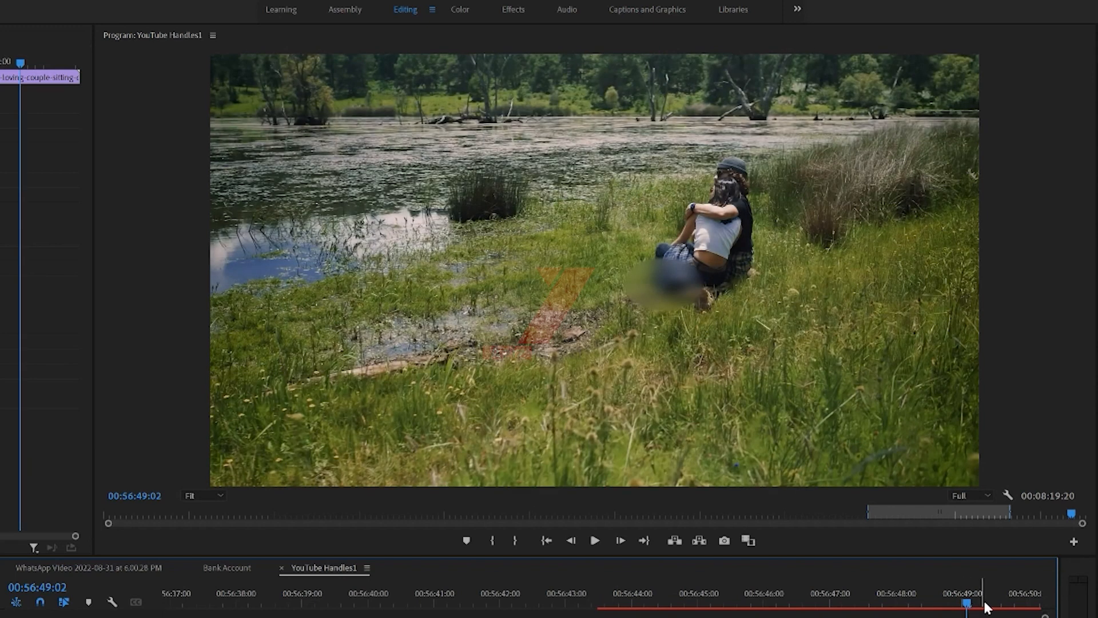
key("minus")
left_click(900, 597)
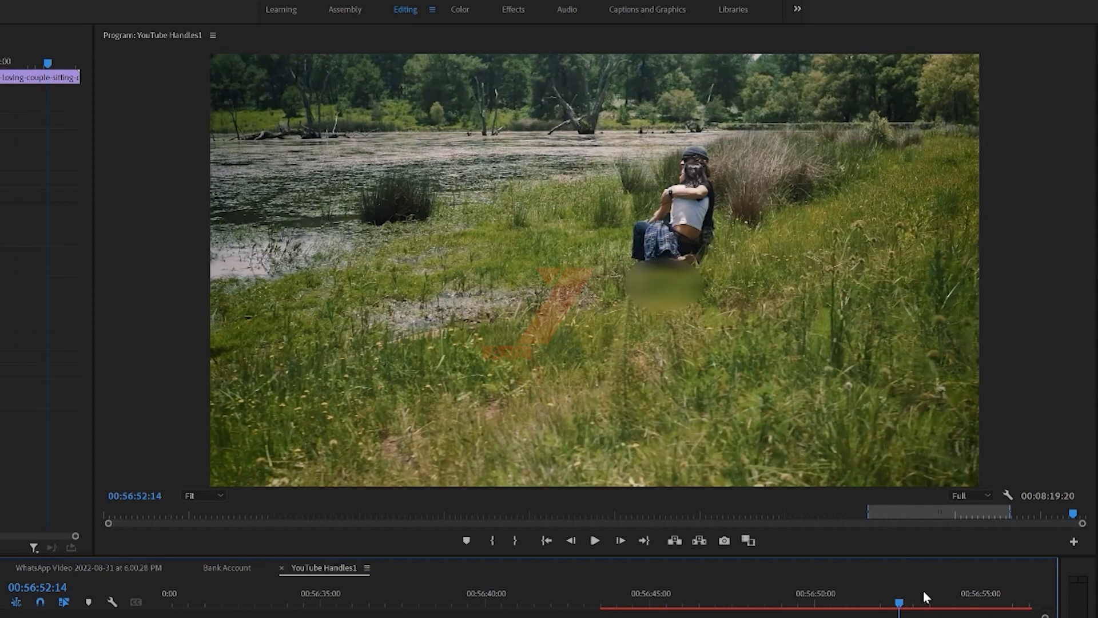
left_click(969, 598)
left_click(597, 601)
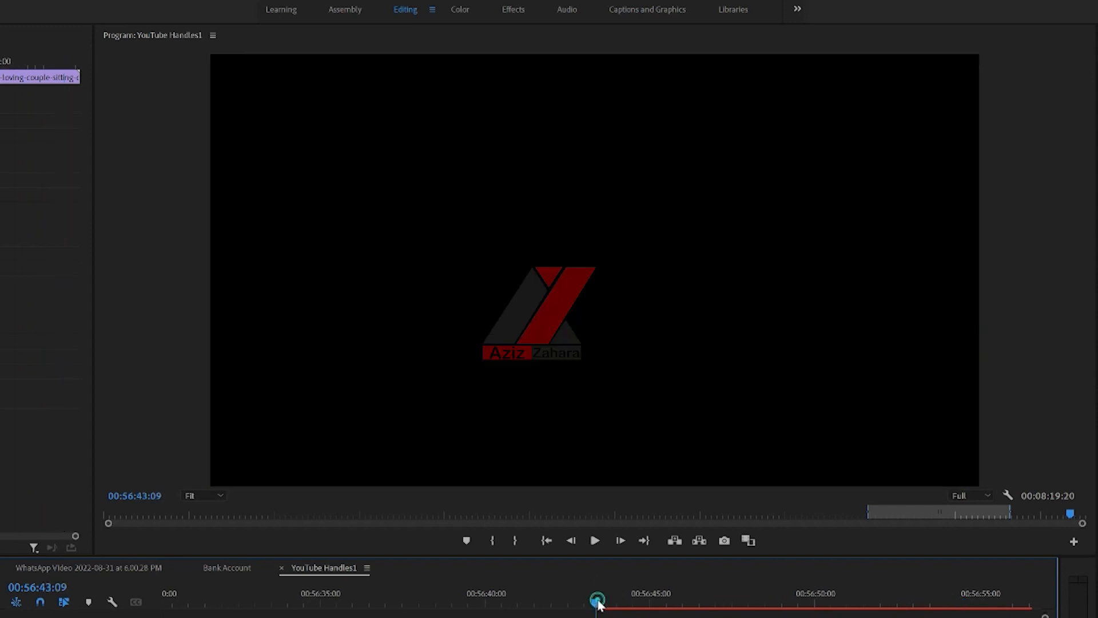
key("Right")
key("Right")
key("Right")
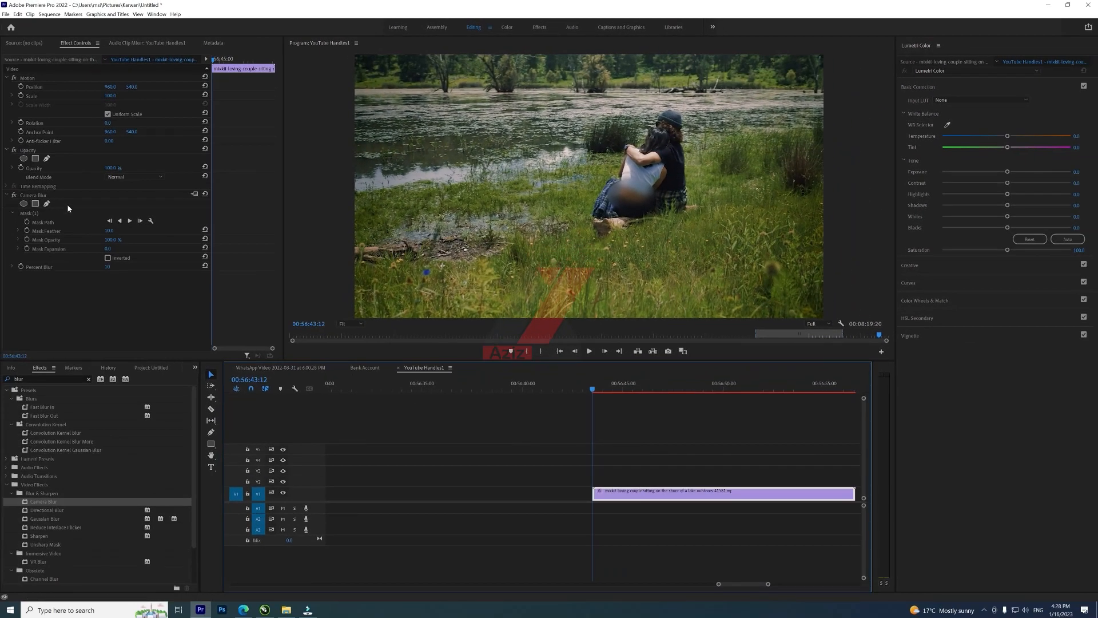
Step: Delete the ellipse mask and add a rectangle mask moved over the couple's laps
left_click(40, 213)
key("Delete")
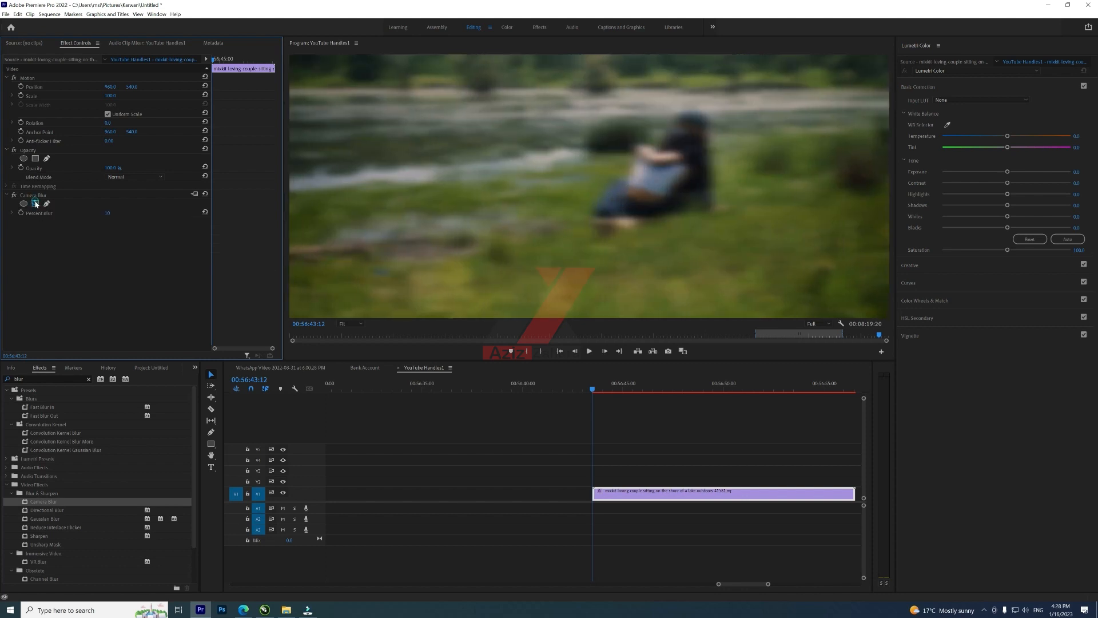
left_click(36, 203)
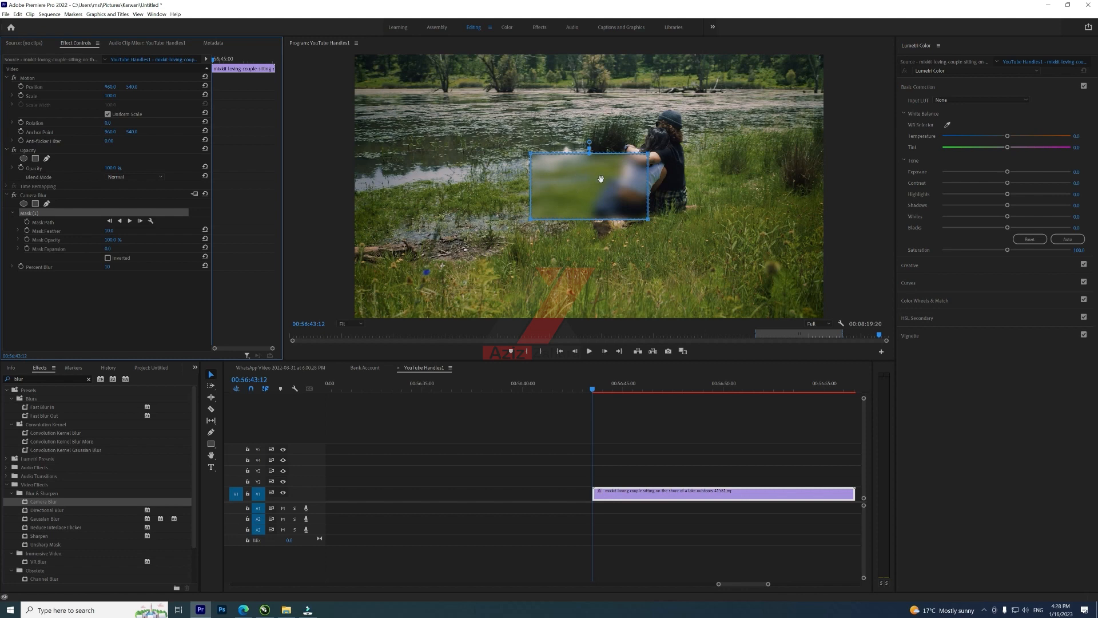
left_click_drag(600, 179, 627, 195)
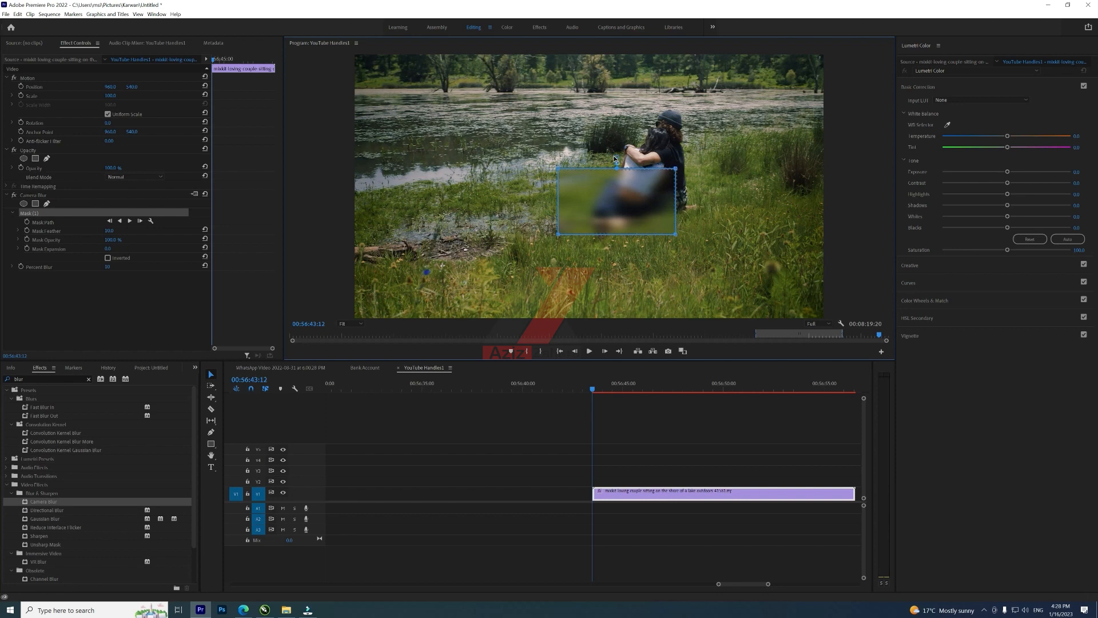
left_click_drag(616, 160, 620, 175)
Step: Delete the rectangle mask and draw a closed four-point pen mask around the couple's laps
left_click(31, 213)
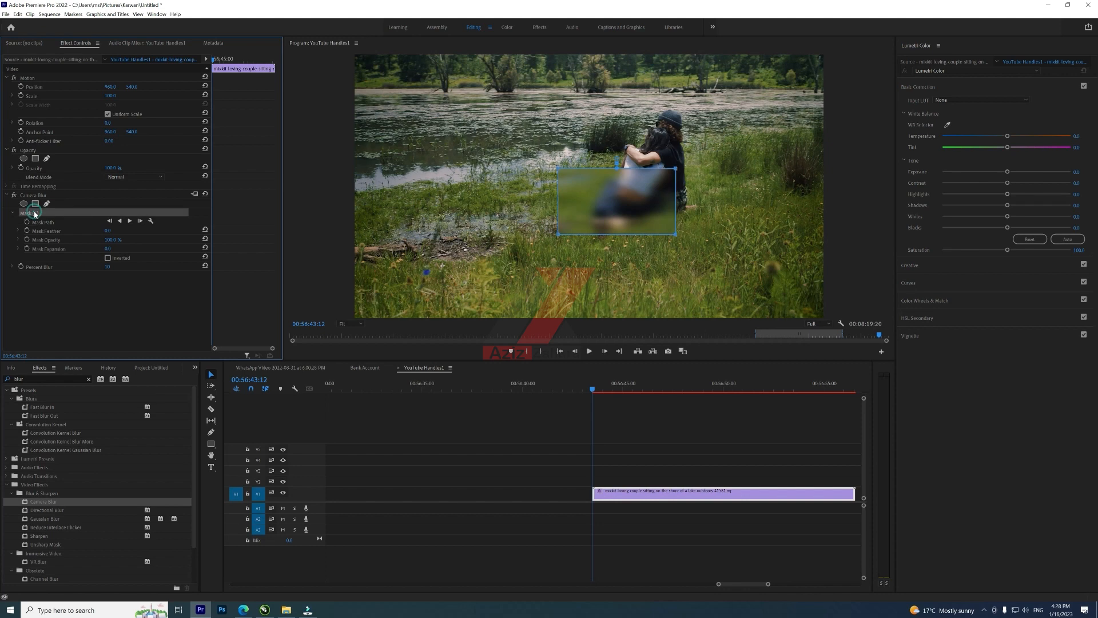
key("Delete")
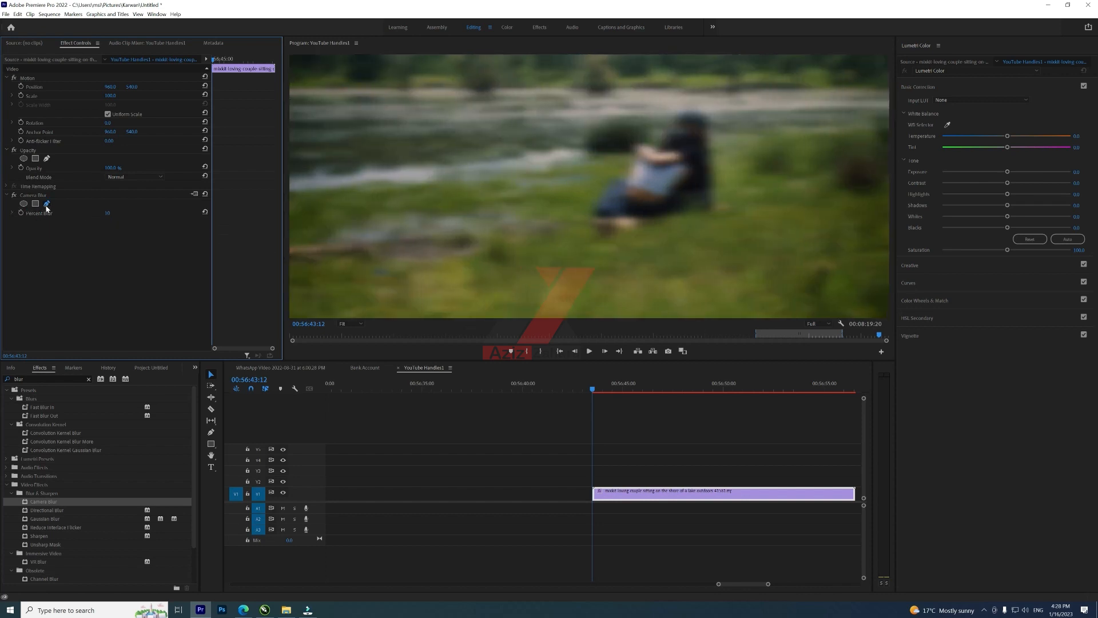
left_click(46, 205)
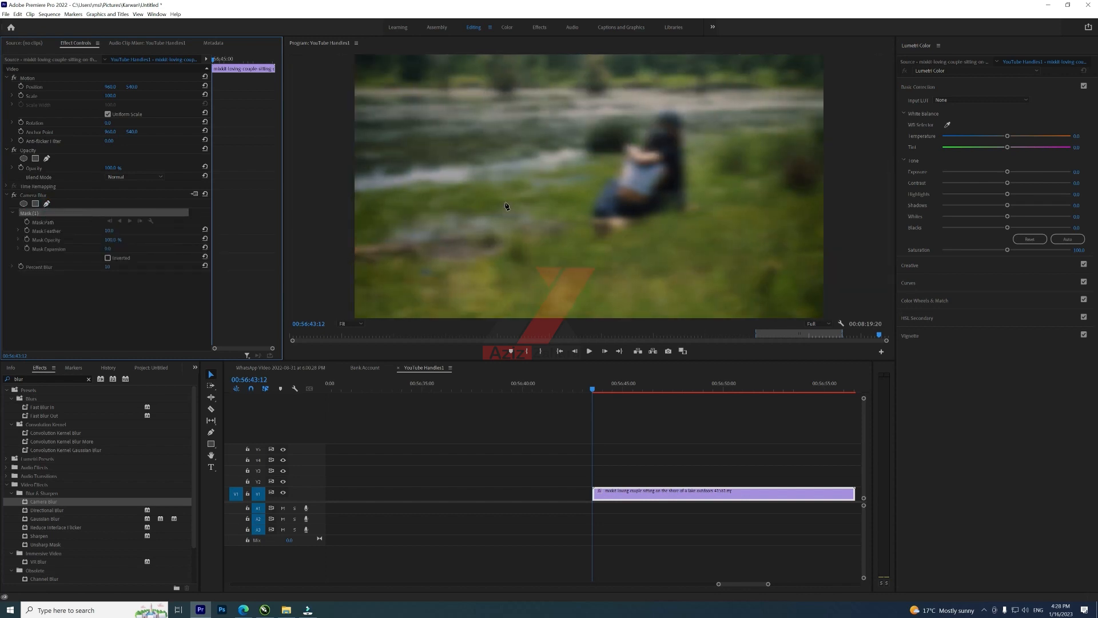
left_click(617, 199)
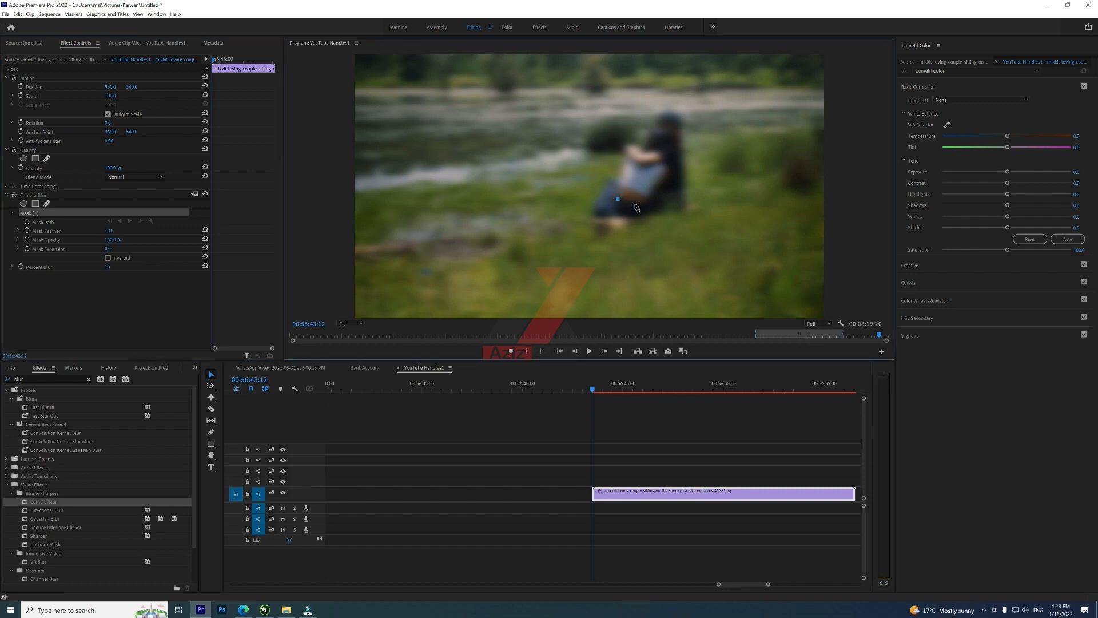
left_click(642, 207)
left_click(651, 199)
left_click(620, 183)
left_click(617, 199)
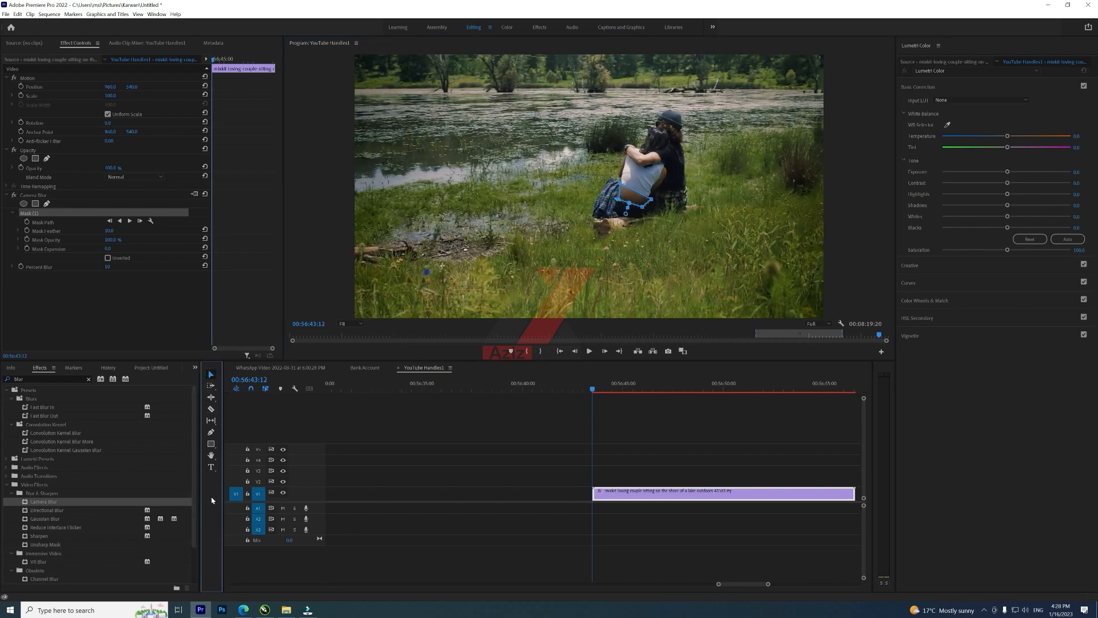
Step: Scrub the playhead across the clip and back to its start to preview the masked blur
left_click(676, 389)
left_click(631, 388)
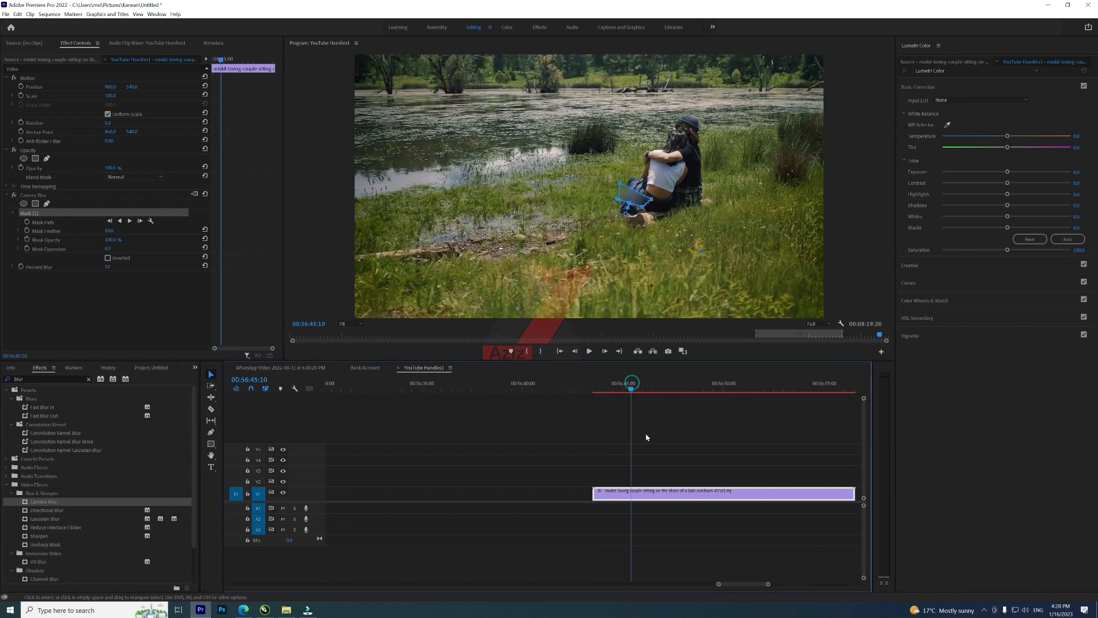
left_click(601, 389)
left_click_drag(600, 391, 591, 393)
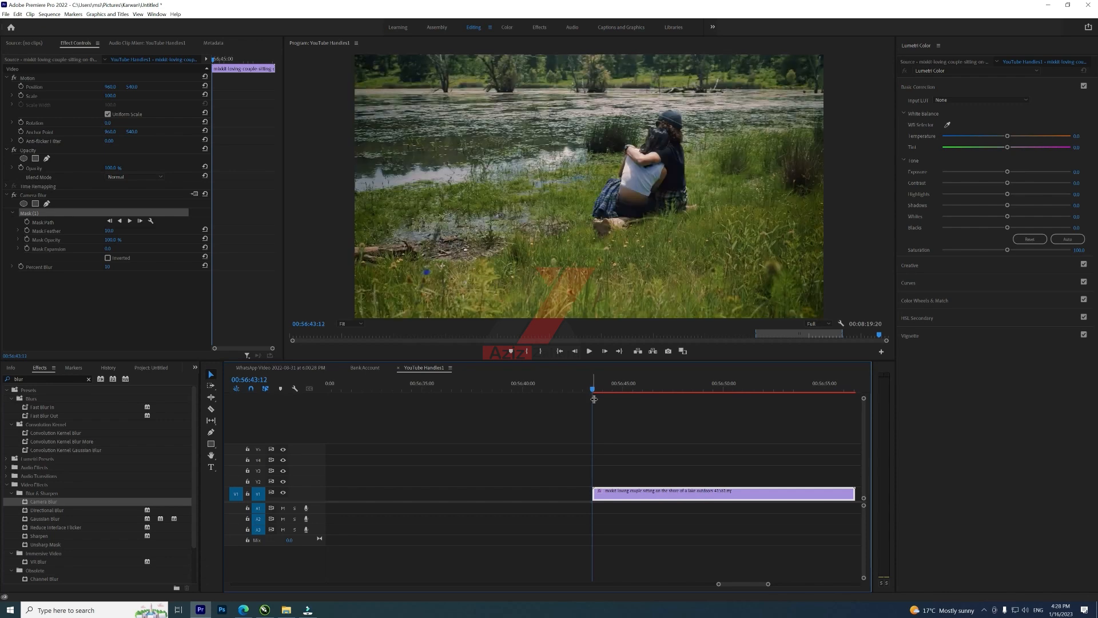
left_click(622, 484)
left_click(622, 489)
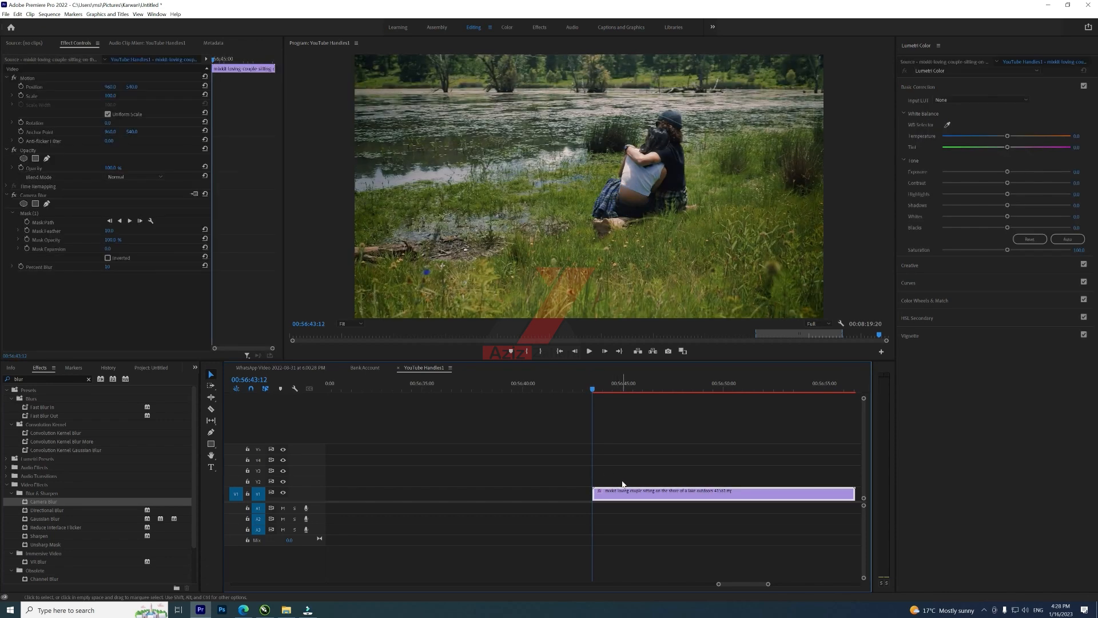
Step: Select the pen mask on the couple clip and track it forward through the rest of the clip
left_click(49, 216)
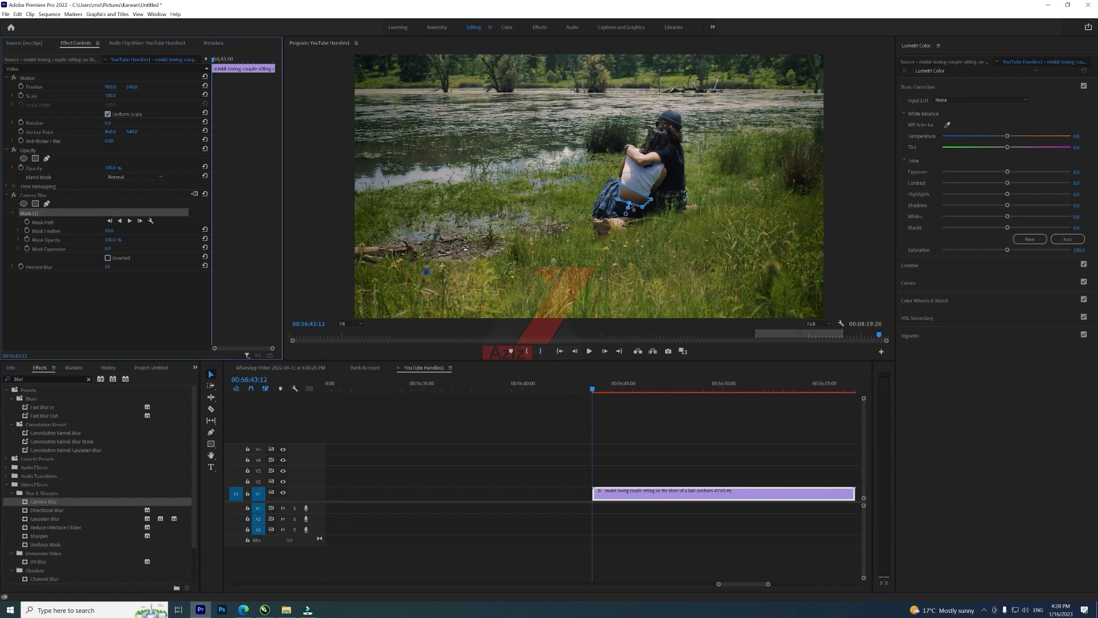
left_click(616, 202)
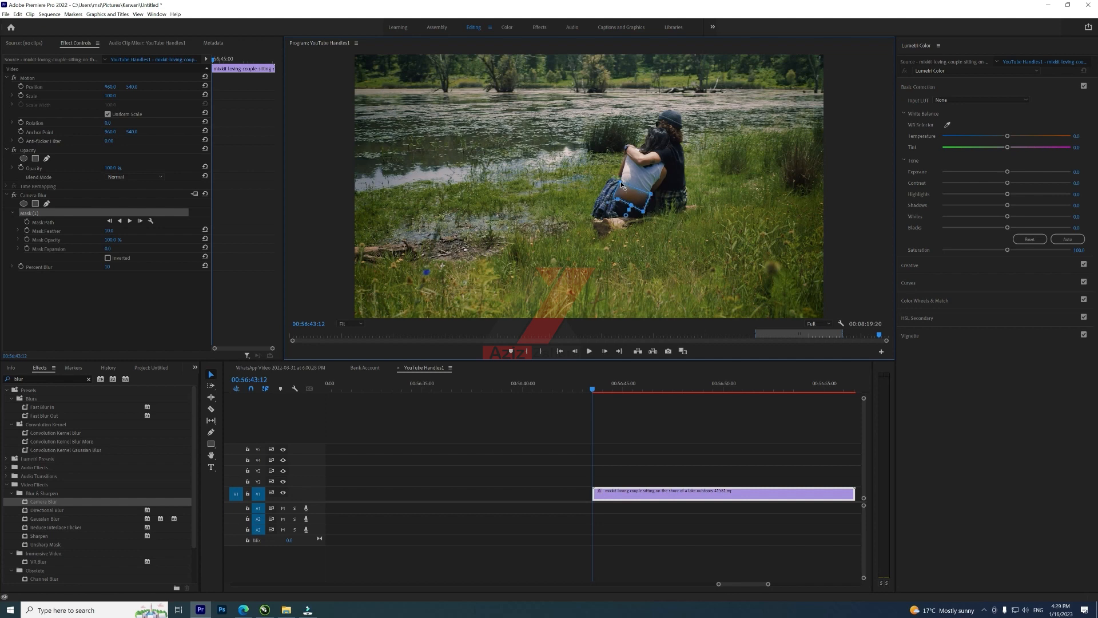
left_click(653, 495)
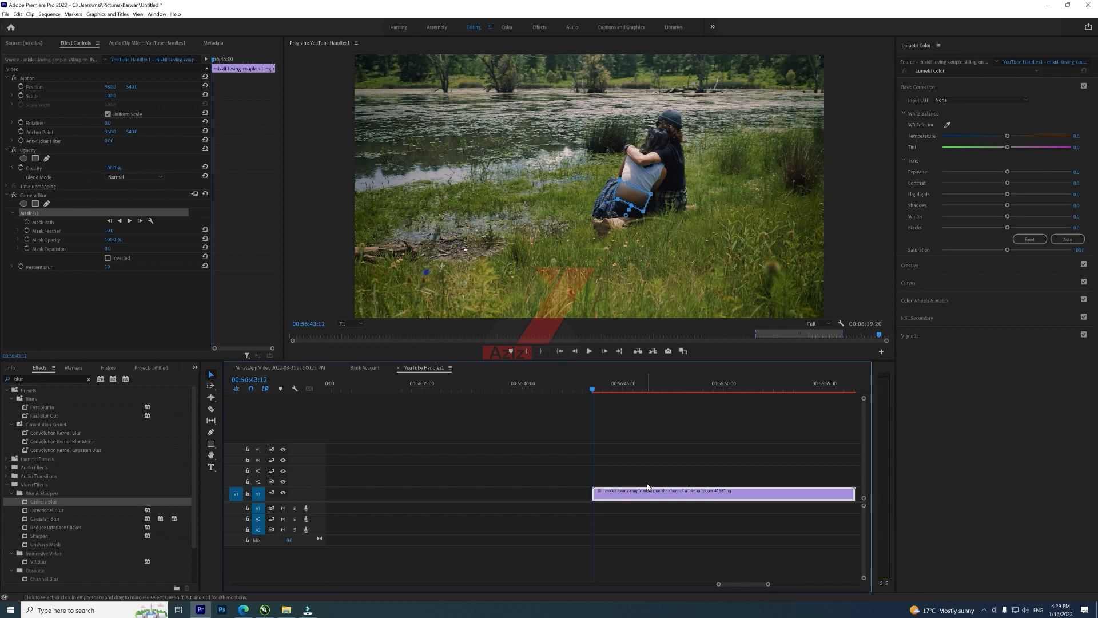
left_click(129, 221)
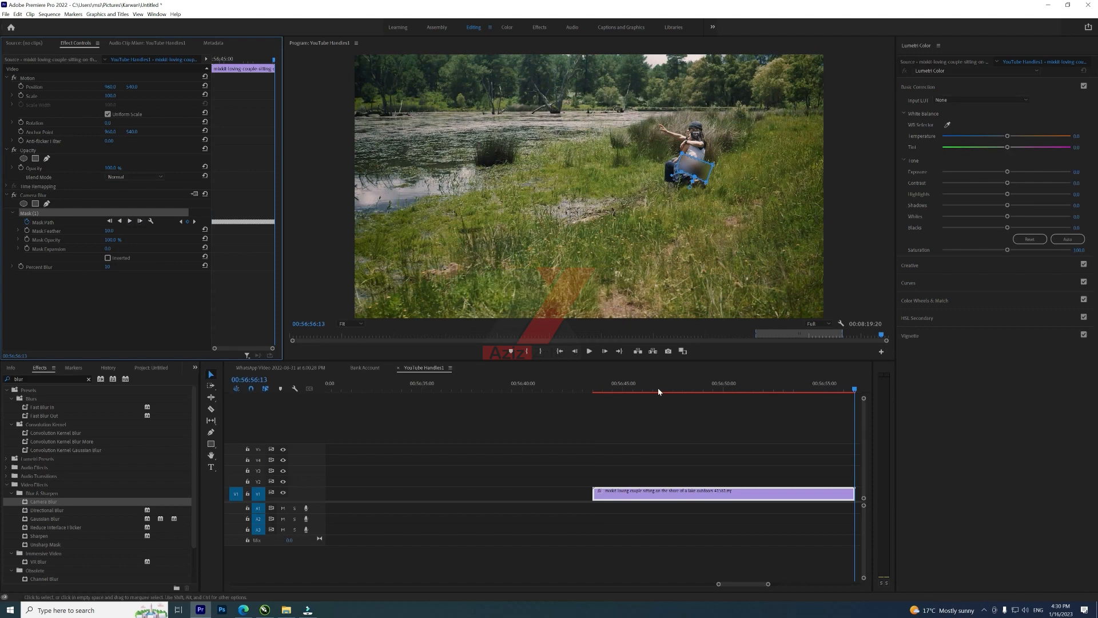
Step: Play back the sequence from the couple clip's start to preview the tracked blur and the following friends clip
left_click(596, 391)
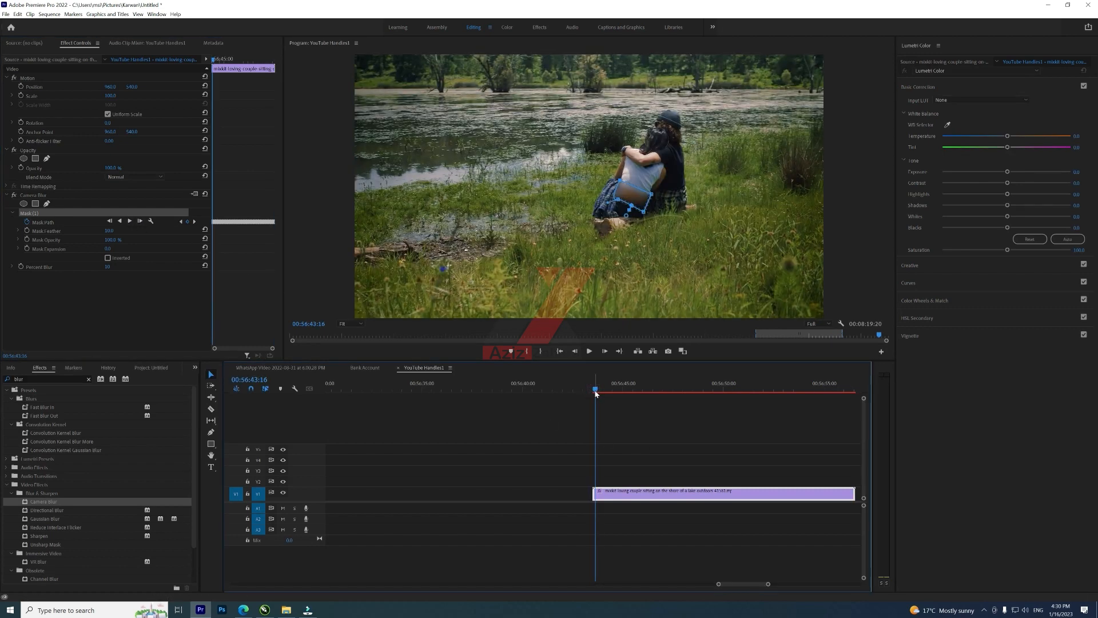
key("space")
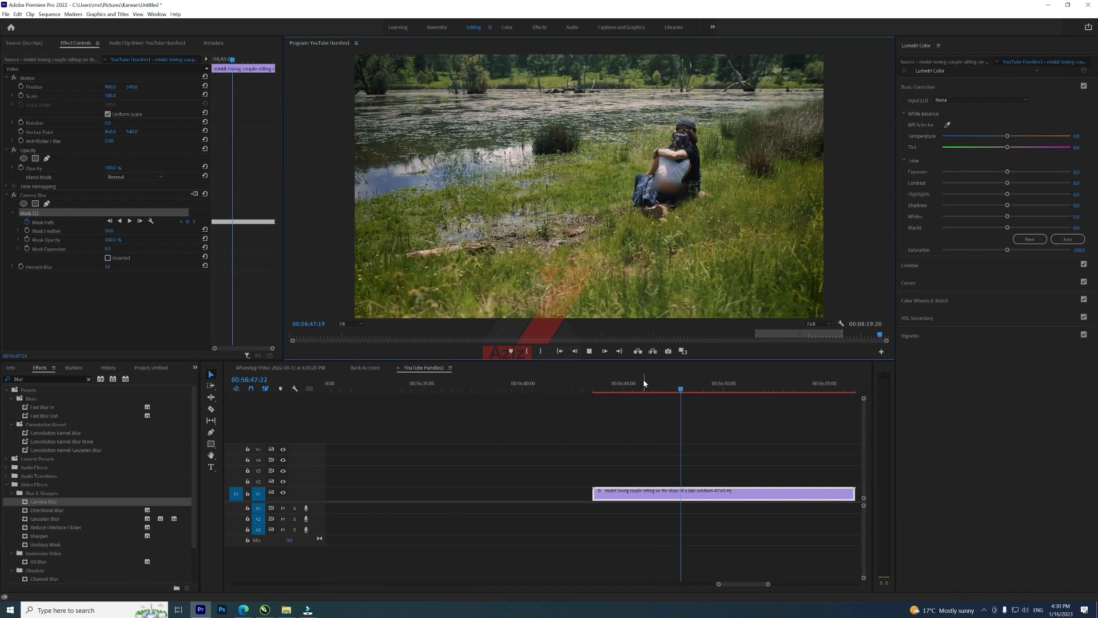
key("space")
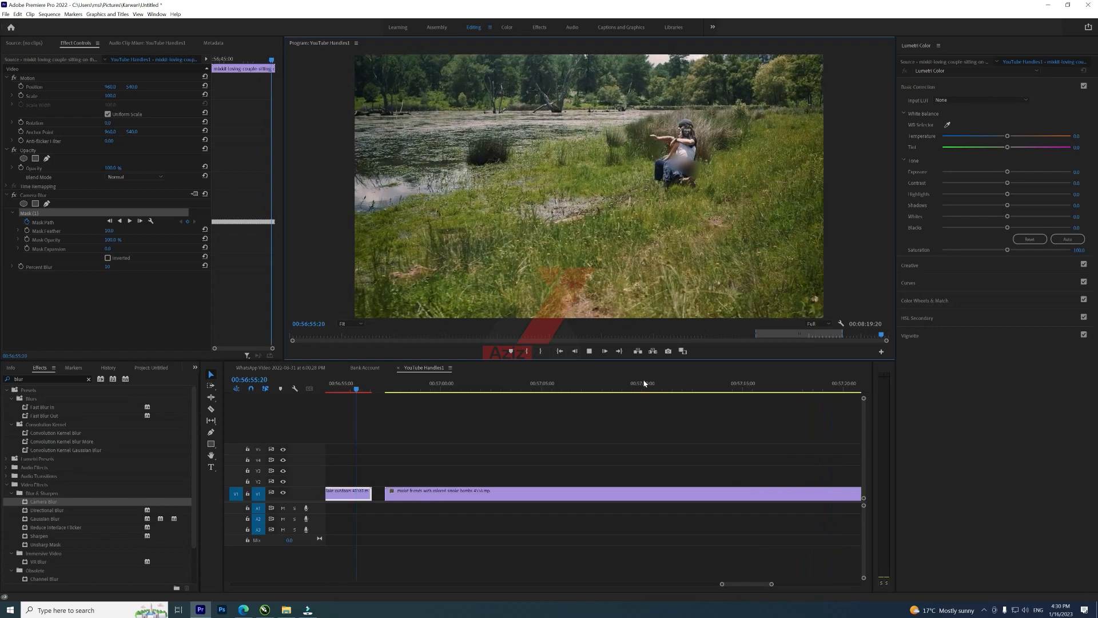
key("space")
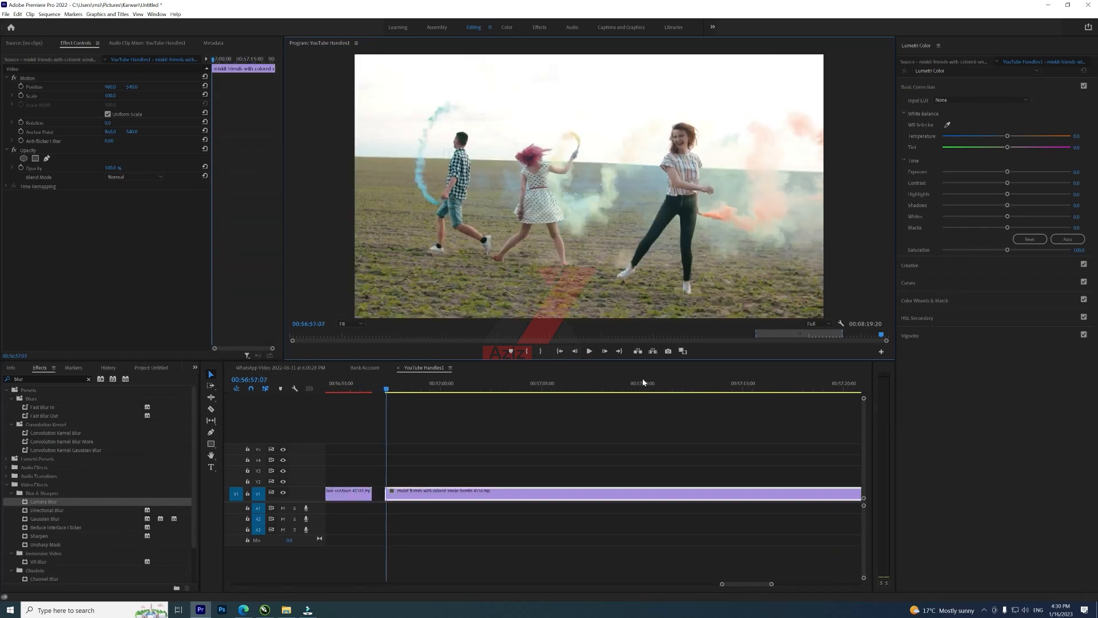
left_click(363, 385)
key("minus")
key("minus")
left_click_drag(481, 384, 477, 385)
key("space")
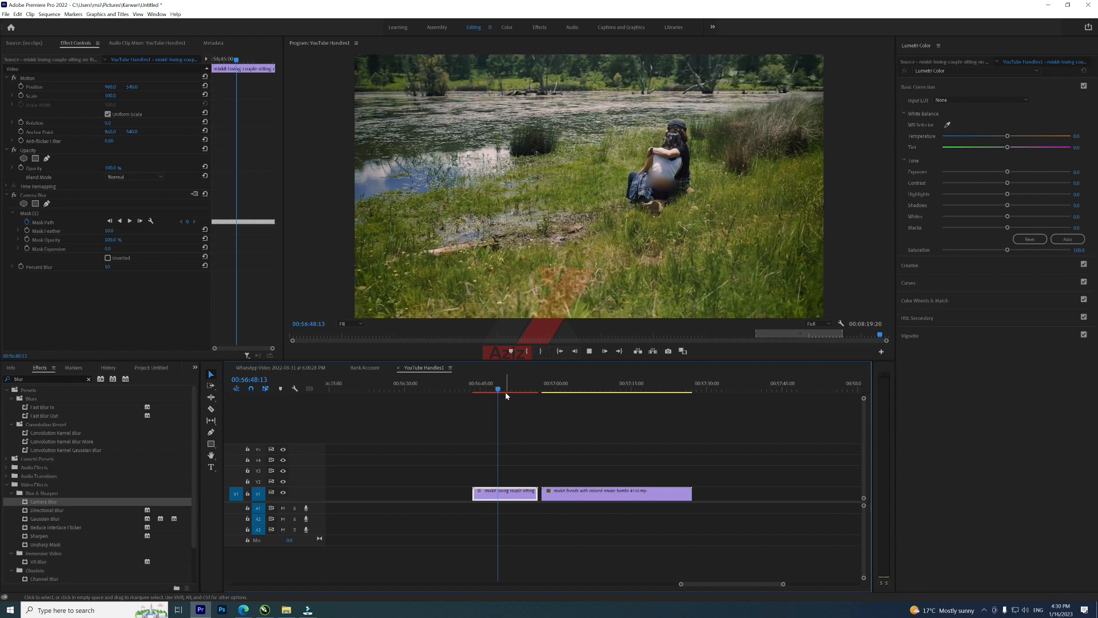
key("space")
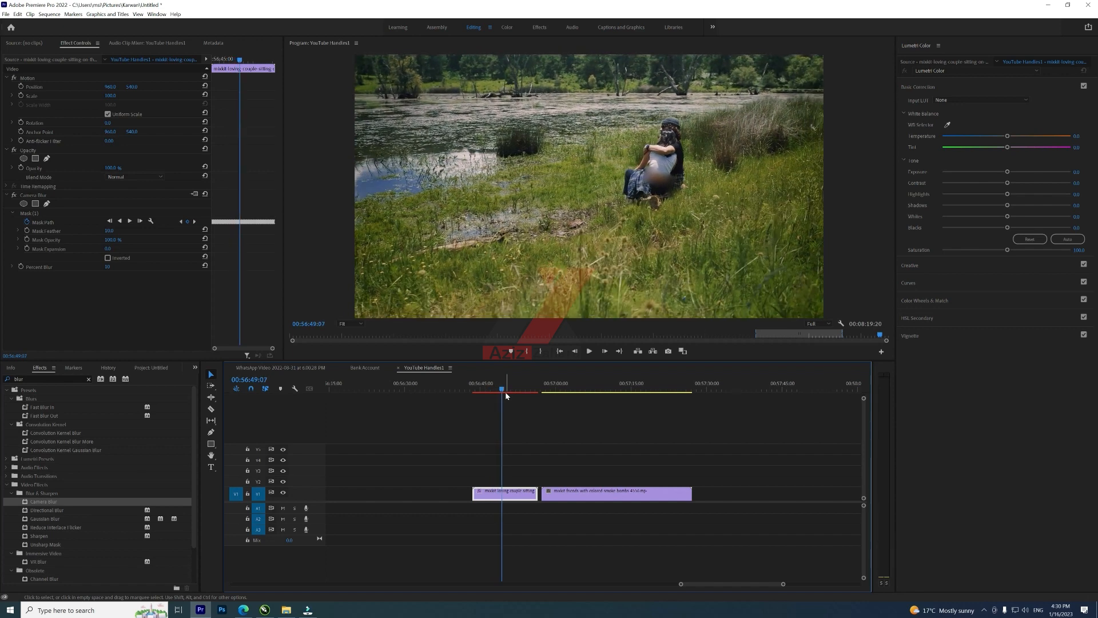
key("space")
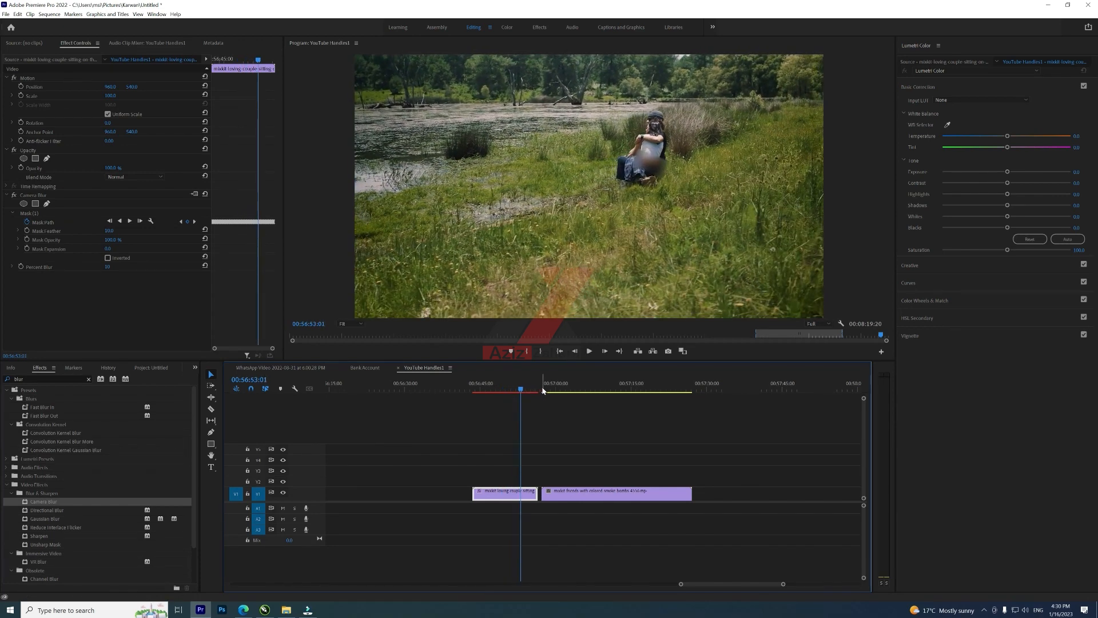
left_click(543, 391)
key("space")
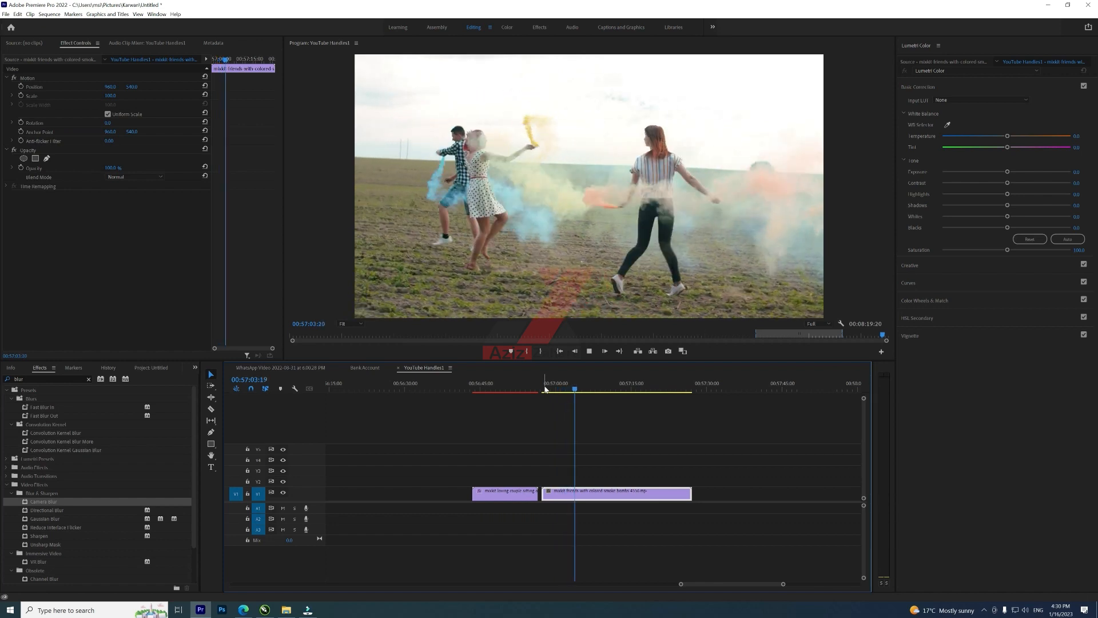
key("space")
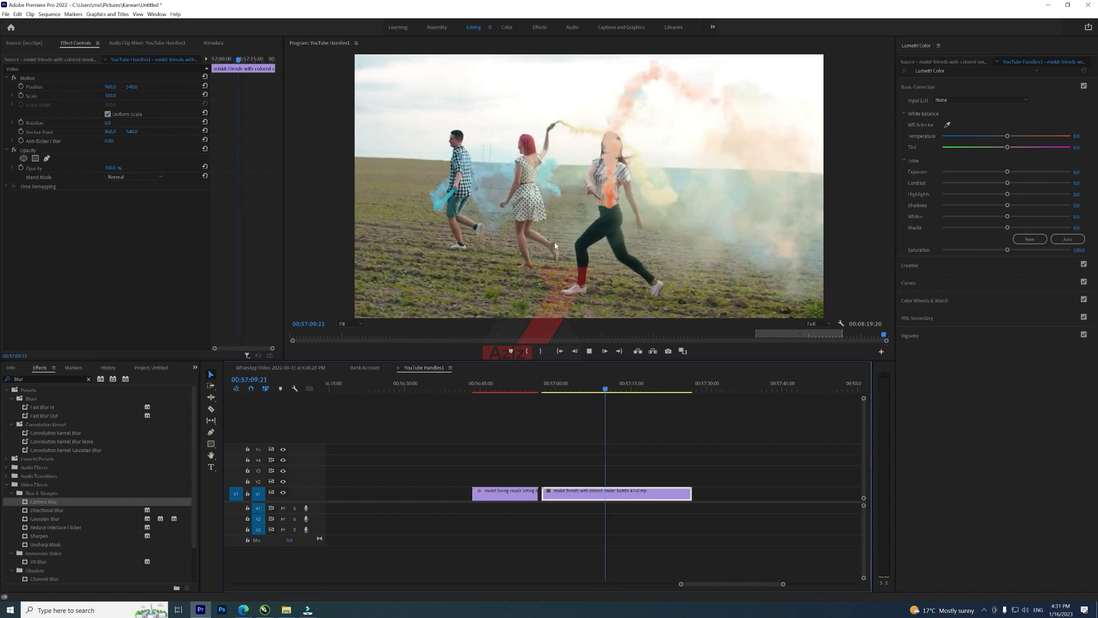
key("space")
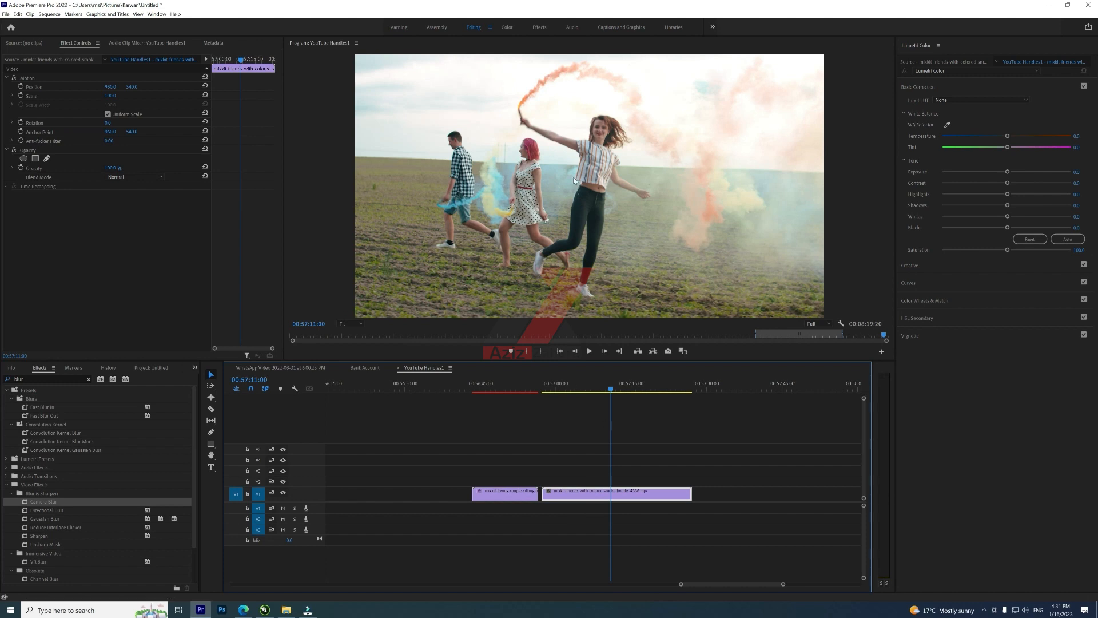
Step: Move the playhead to the start of the friends clip and apply Camera Blur to it
left_click(541, 386)
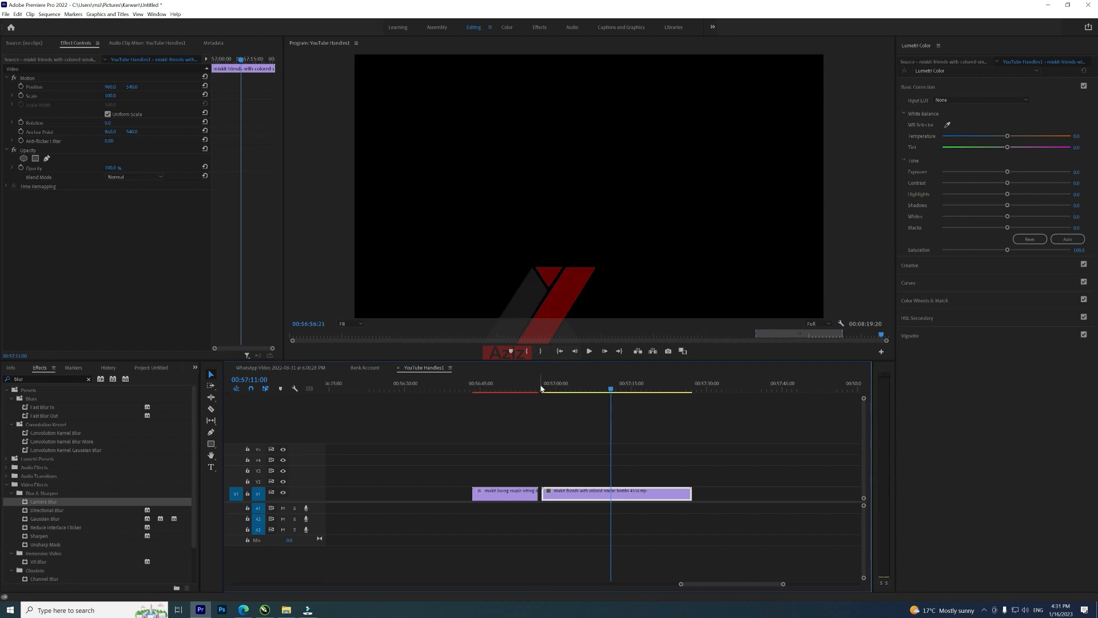
mouse_move(545, 386)
left_mouse_down()
mouse_move(615, 391)
mouse_move(543, 391)
left_mouse_up()
left_click_drag(44, 500, 600, 493)
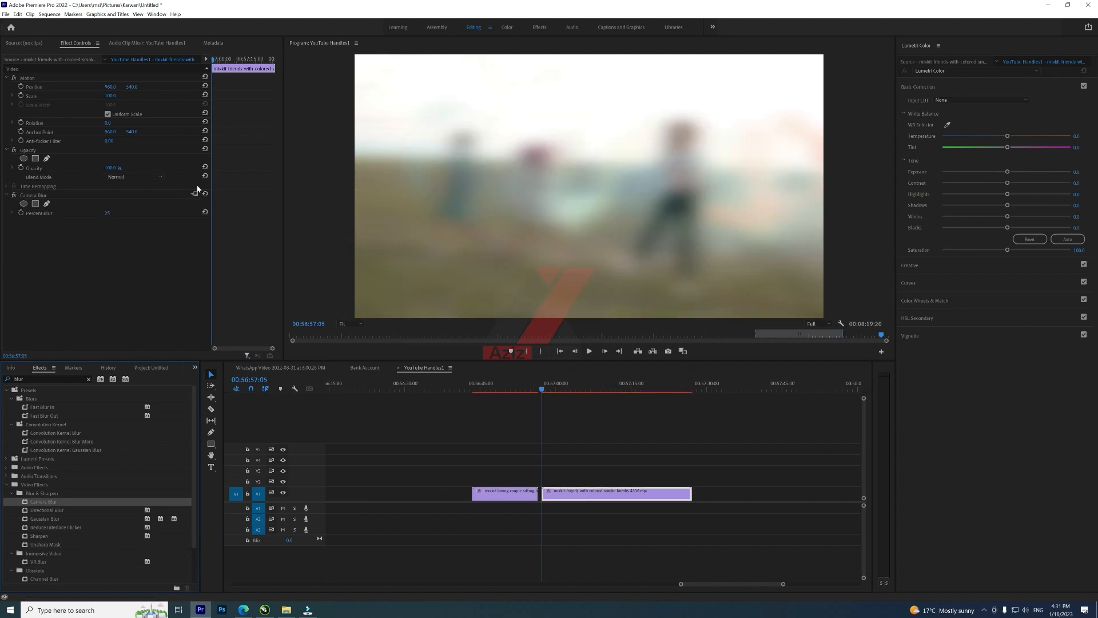
Step: Add a rectangle mask to the Camera Blur and reshape it into a trapezoid around the pink-haired woman's legs
left_click(36, 203)
left_click_drag(586, 188, 553, 249)
left_click_drag(494, 216, 521, 221)
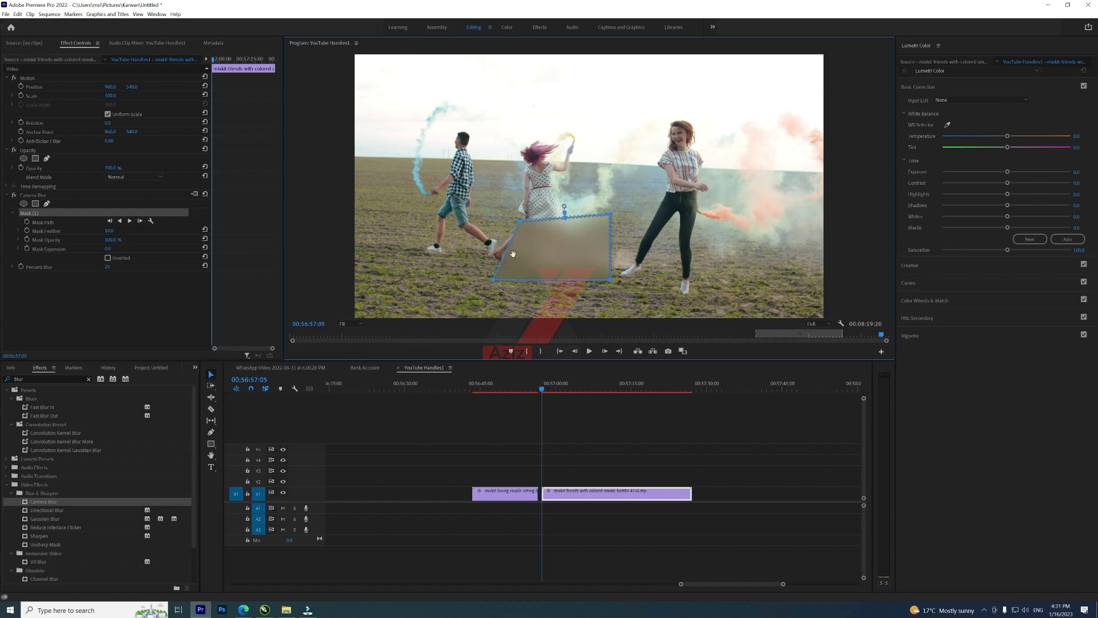
left_click_drag(493, 279, 567, 265)
left_click_drag(609, 215, 561, 221)
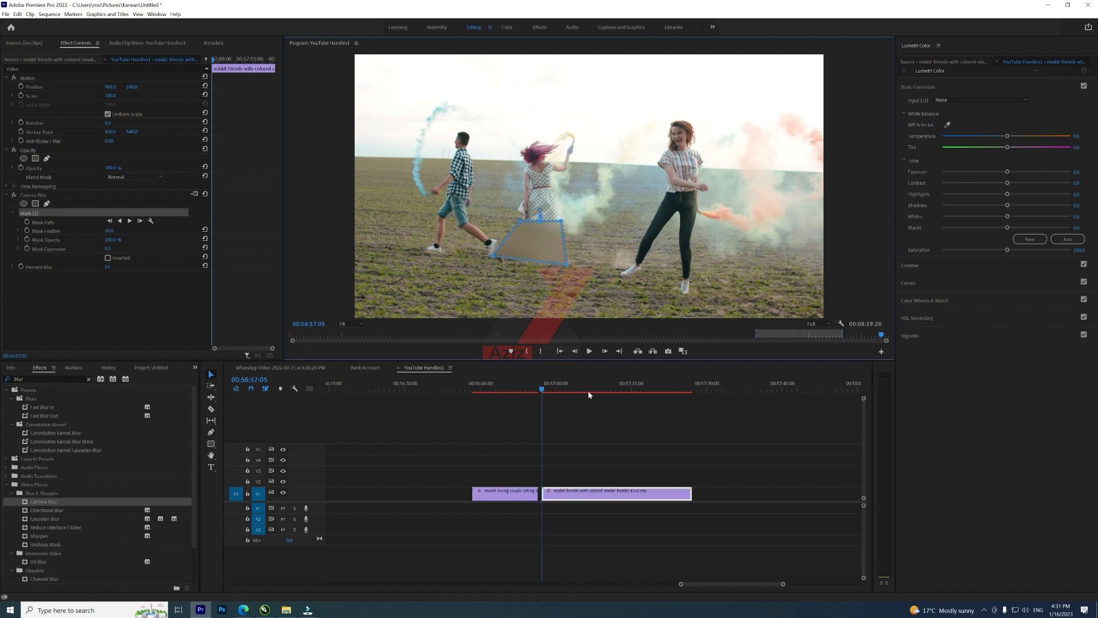
Step: Deselect the mask and track it forward through the friends clip
left_click(568, 491)
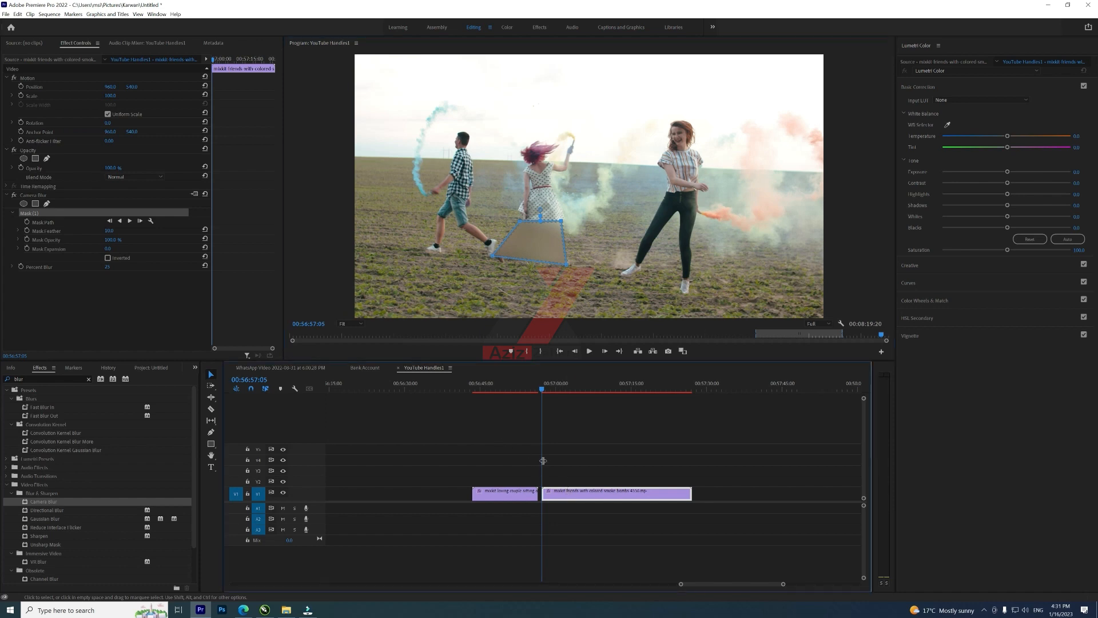
left_click(570, 471)
left_click(572, 493)
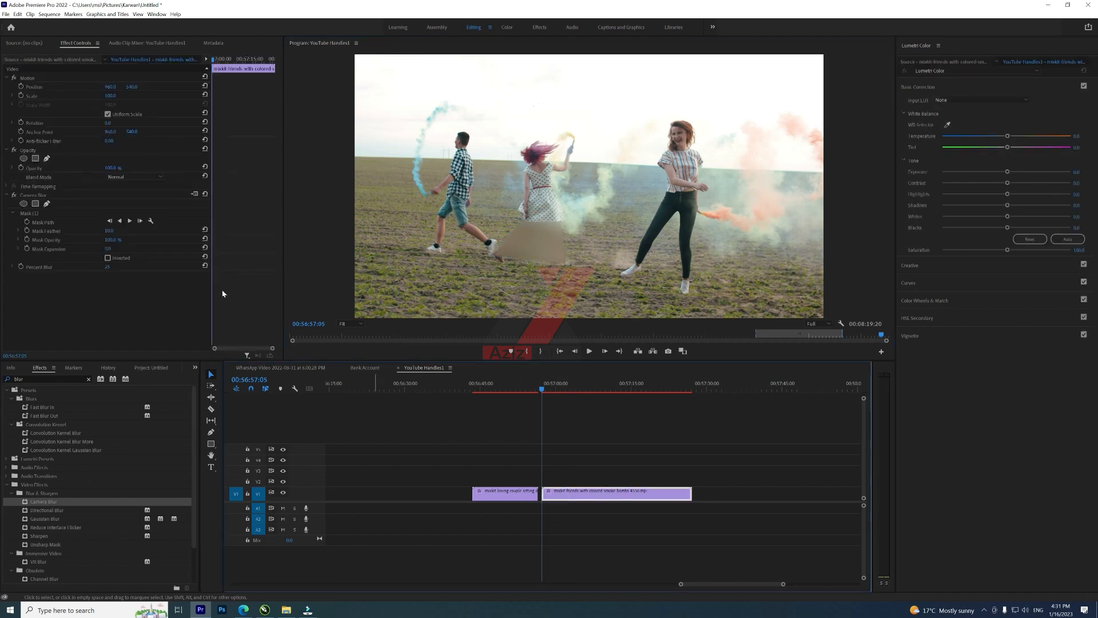
left_click(128, 220)
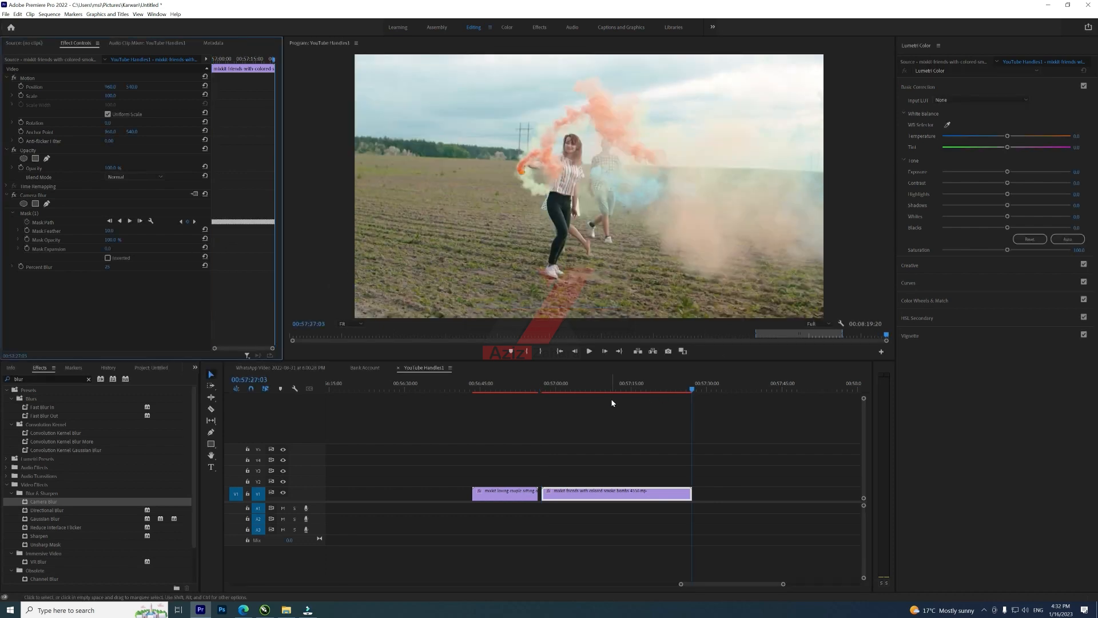
Step: Play the friends clip from its start to preview the masked blur, then delete its Camera Blur effect
left_click(543, 388)
left_click_drag(544, 389, 540, 387)
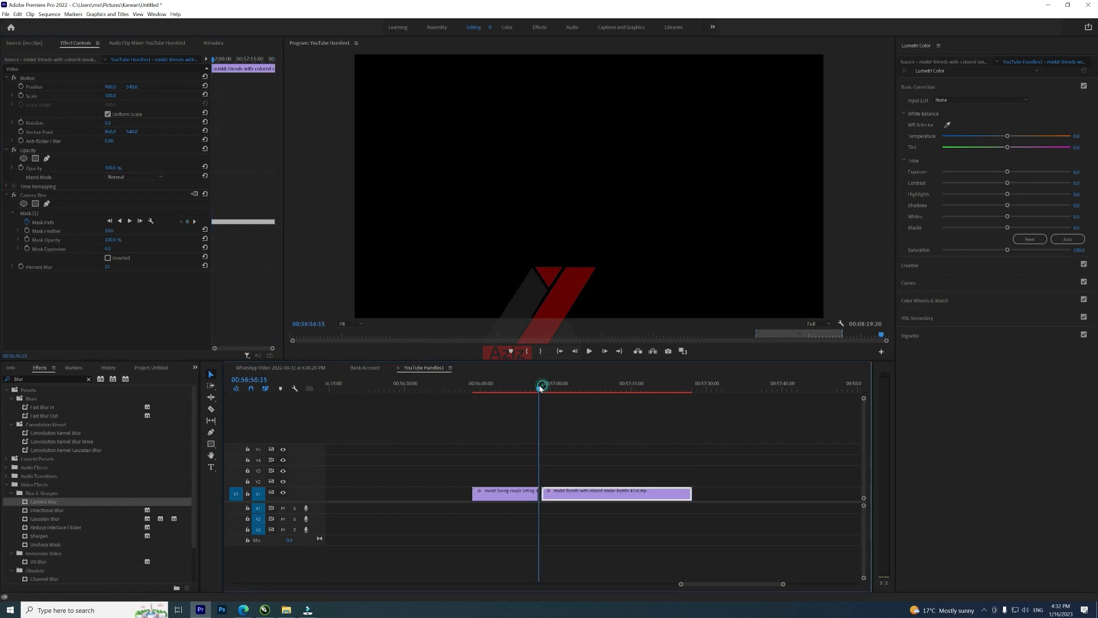
left_click(589, 352)
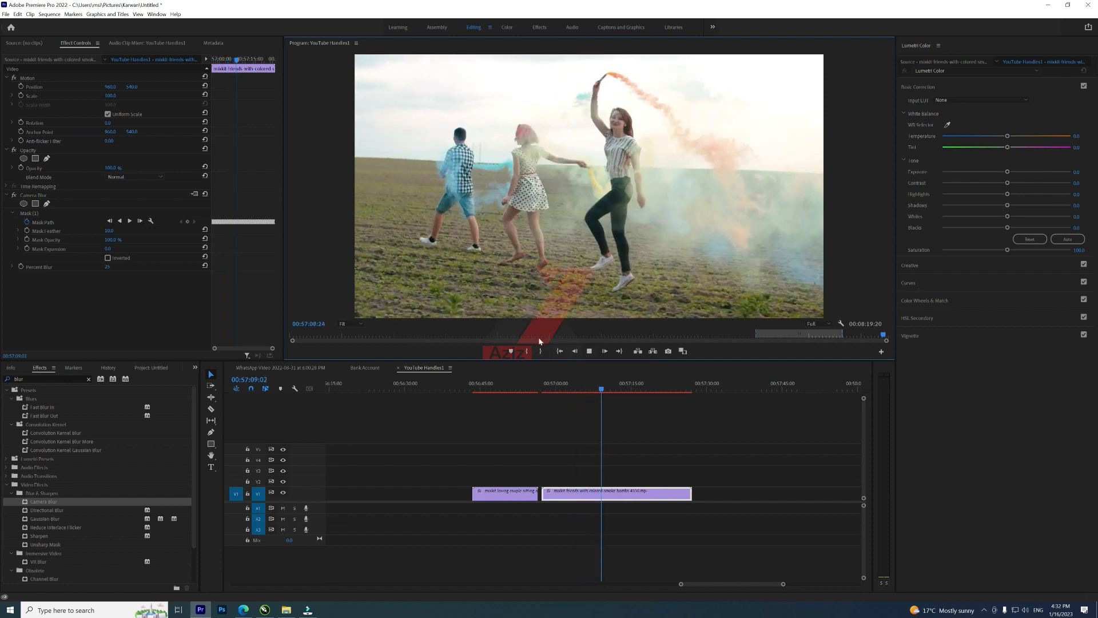
key("space")
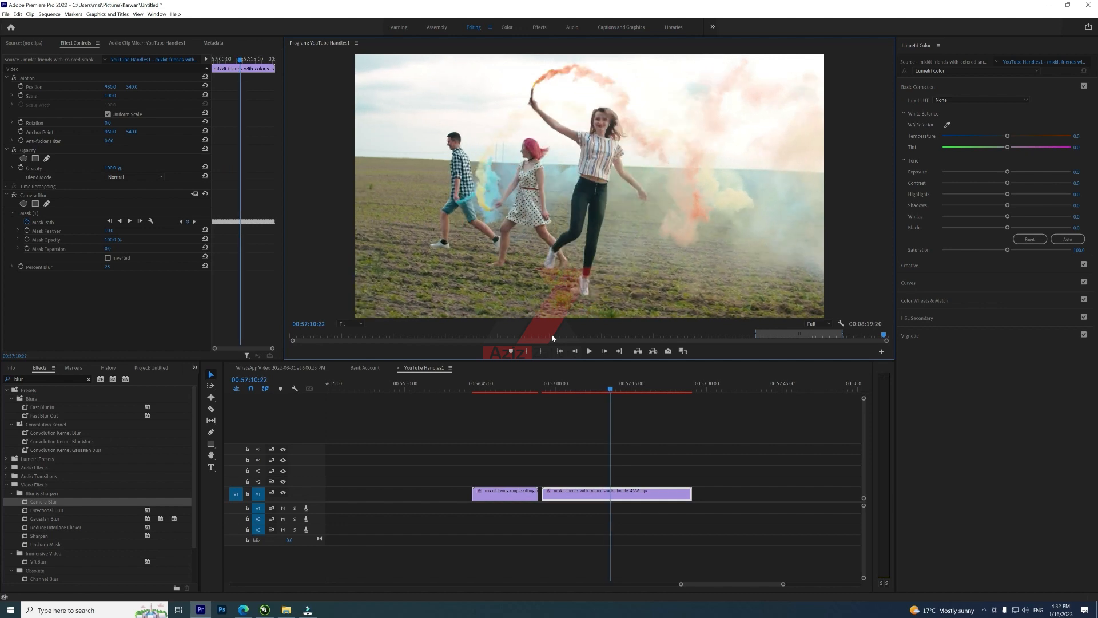
left_click(24, 195)
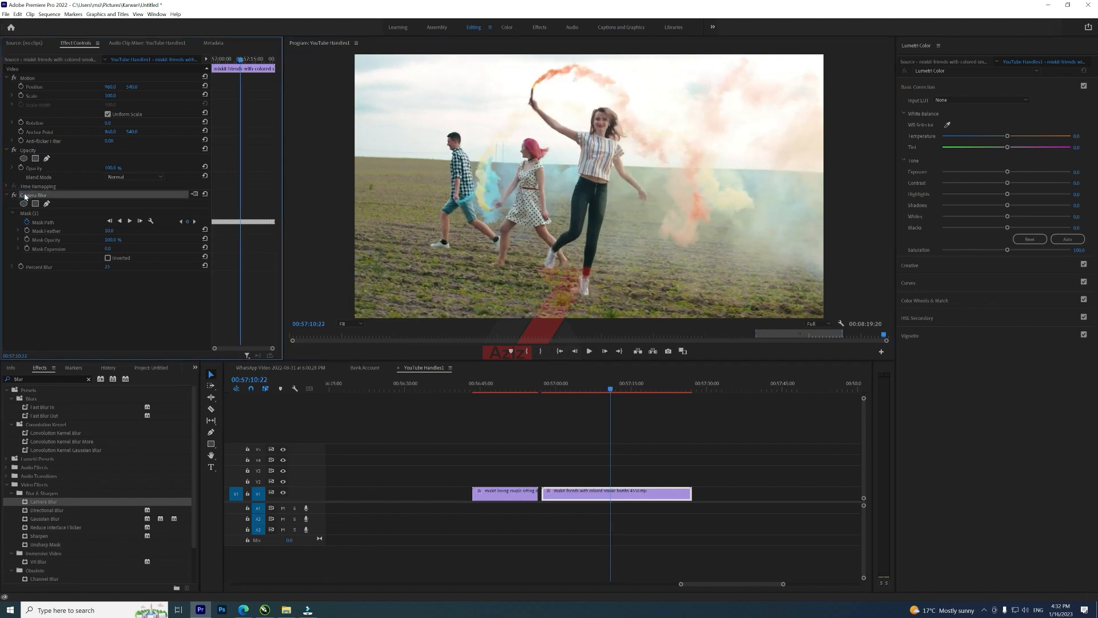
key("Delete")
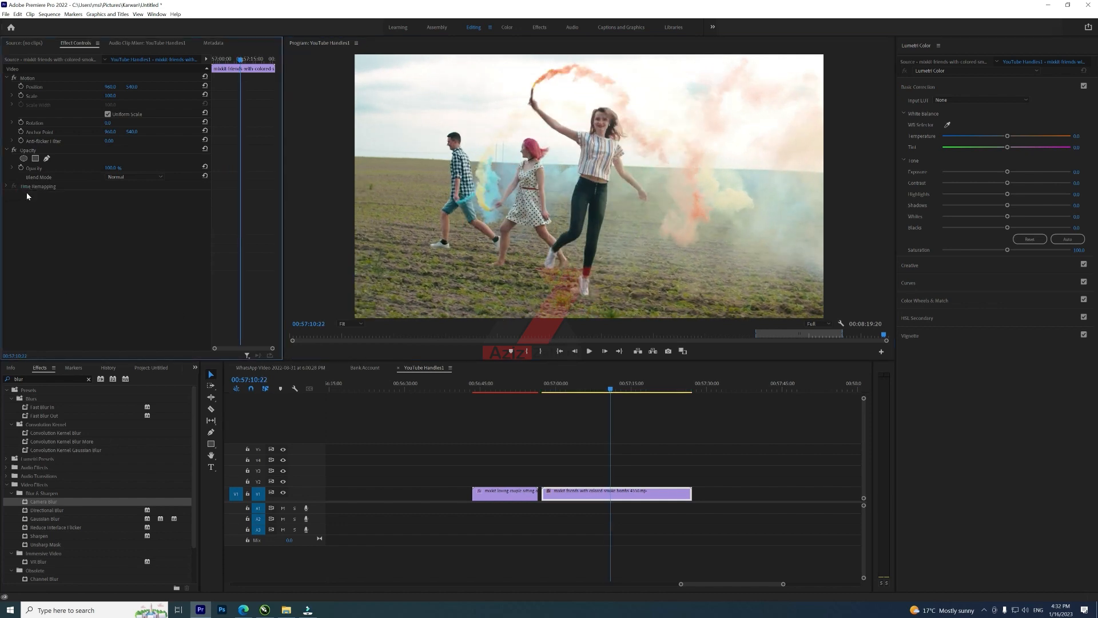
Step: Zoom into the timeline and cut the friends clip into a short segment at the playhead
left_click(548, 384)
key("equal")
key("equal")
key("equal")
left_click_drag(595, 391, 637, 399)
key("ctrl+k")
left_click_drag(653, 495, 608, 486)
left_click(589, 389)
Step: Duplicate the cut segment onto track V2 directly above the original
left_click(604, 493)
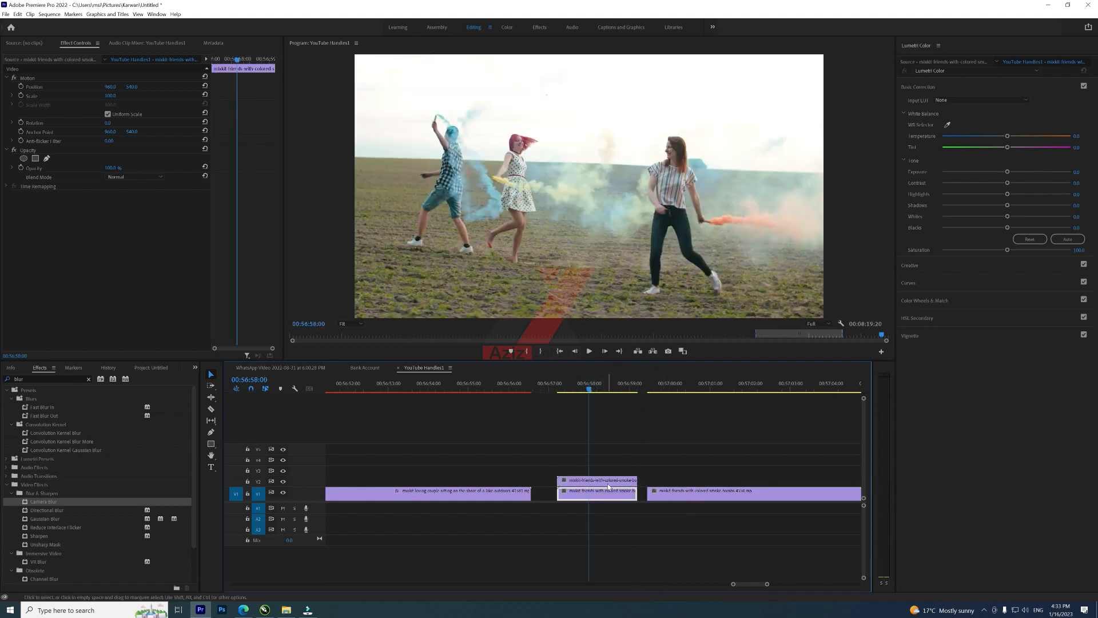
left_click(608, 485)
left_click(605, 491)
left_click(605, 482)
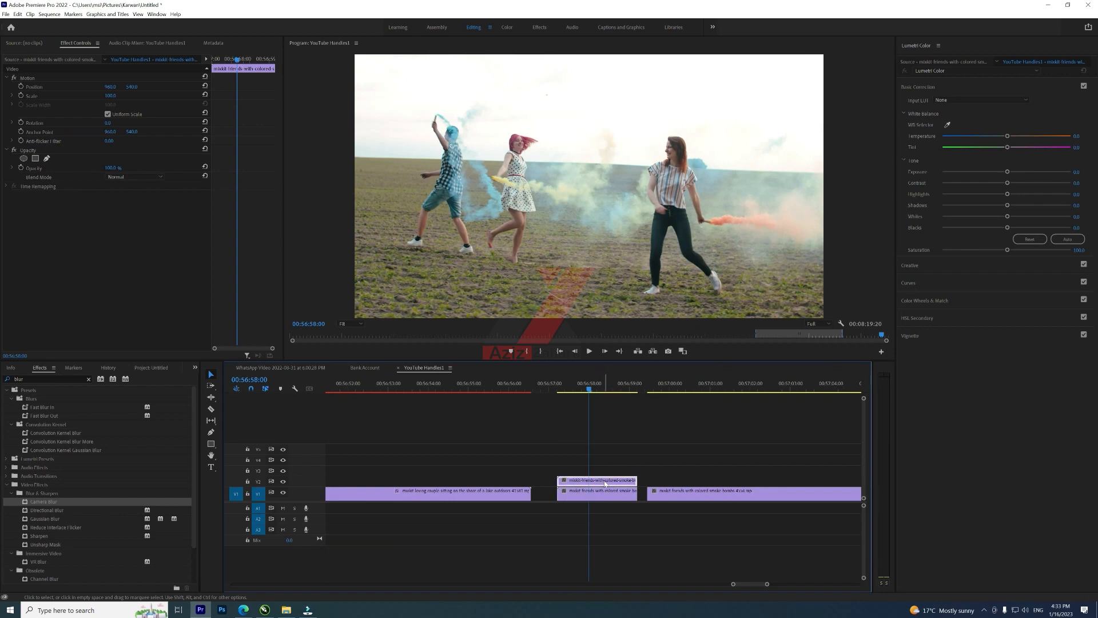
key("Delete")
left_click(608, 492)
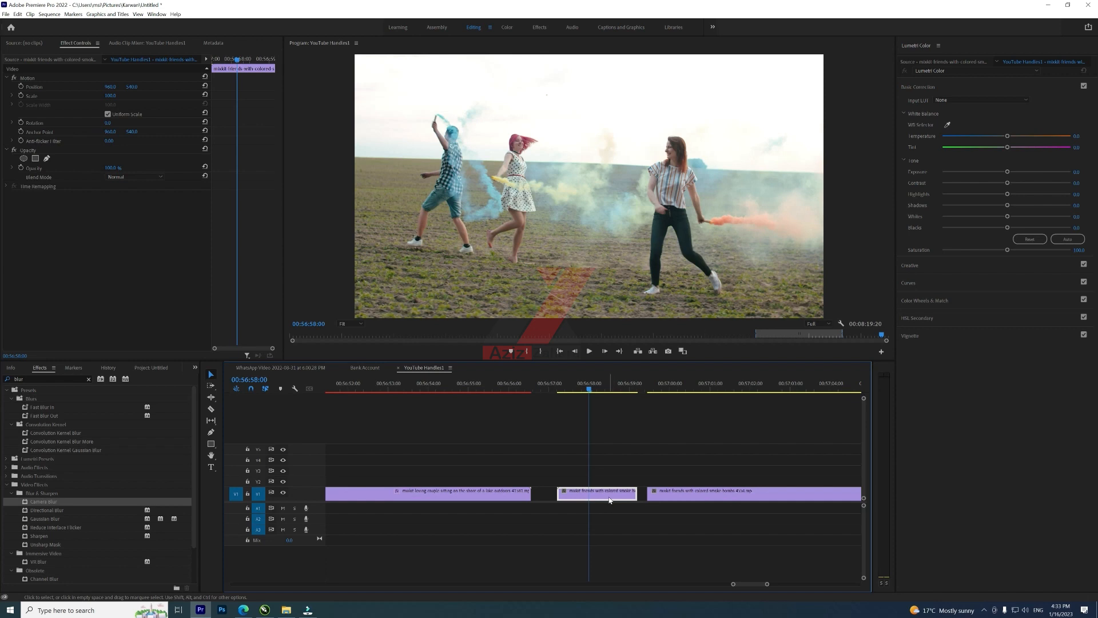
left_click_drag(610, 497, 610, 482)
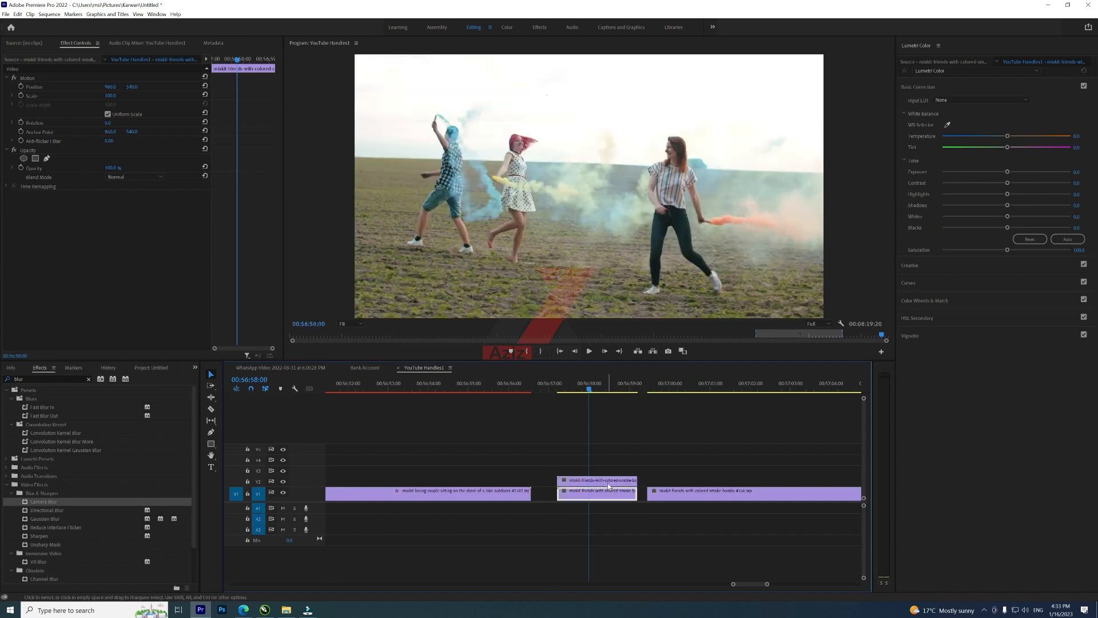
Step: Search the effects for fast, apply Fast Blur to the V2 segment, and set Blurriness to 10
left_click(39, 377)
type("fast")
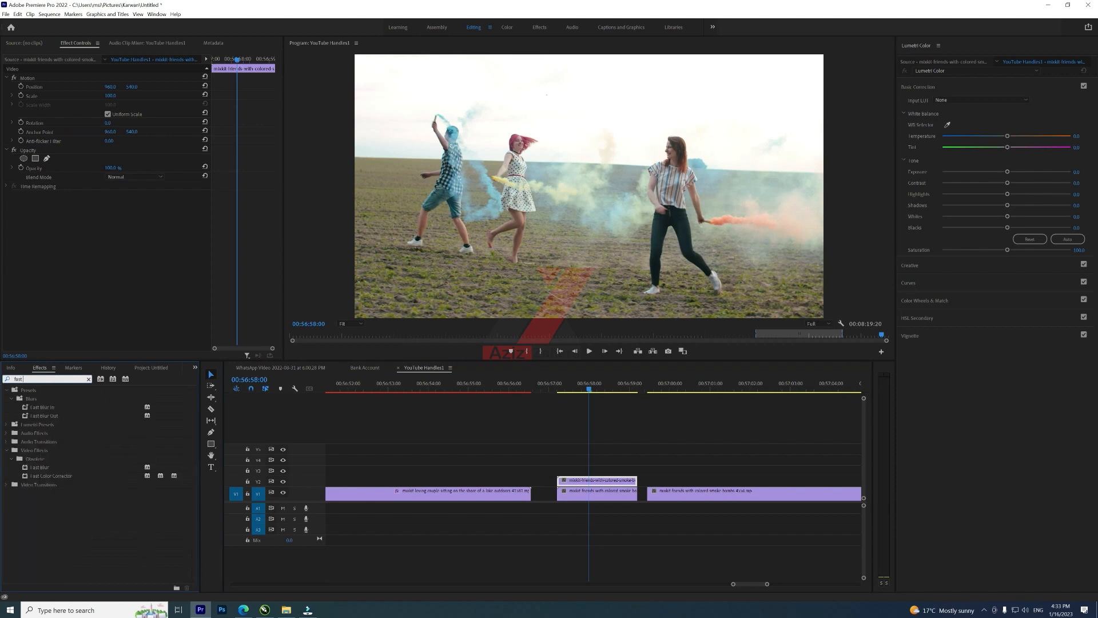
left_click_drag(41, 470, 589, 482)
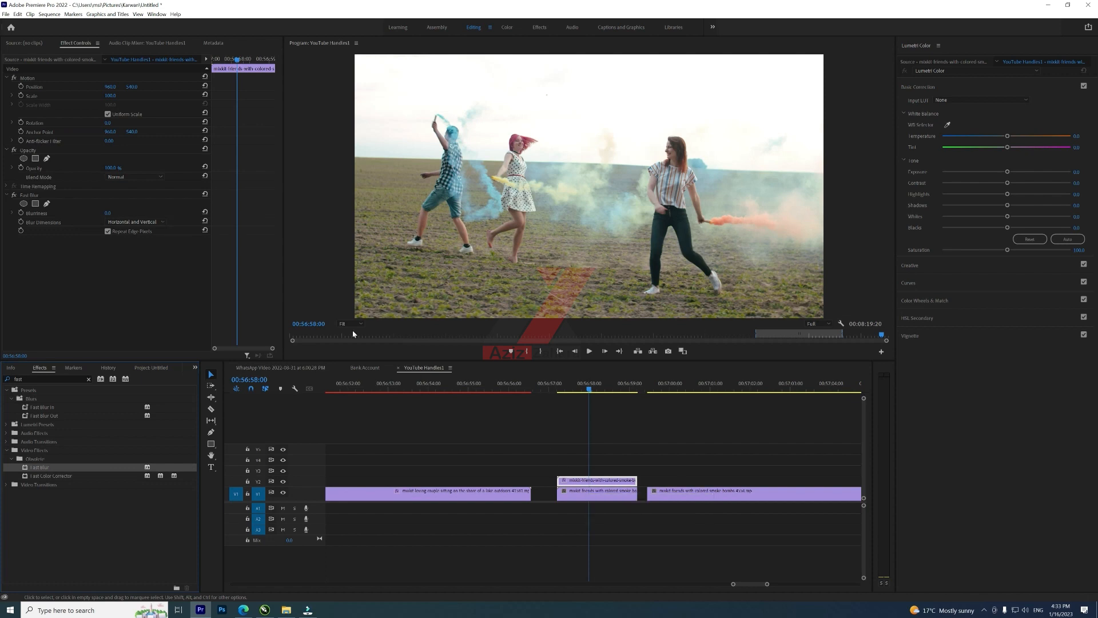
left_click(108, 211)
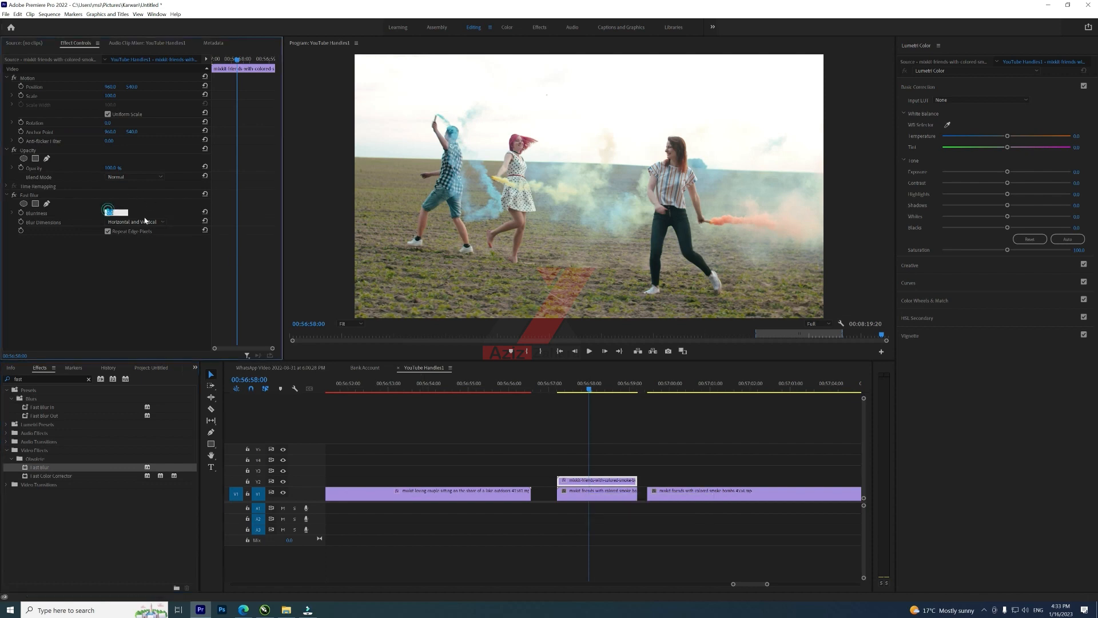
type("10")
key("Return")
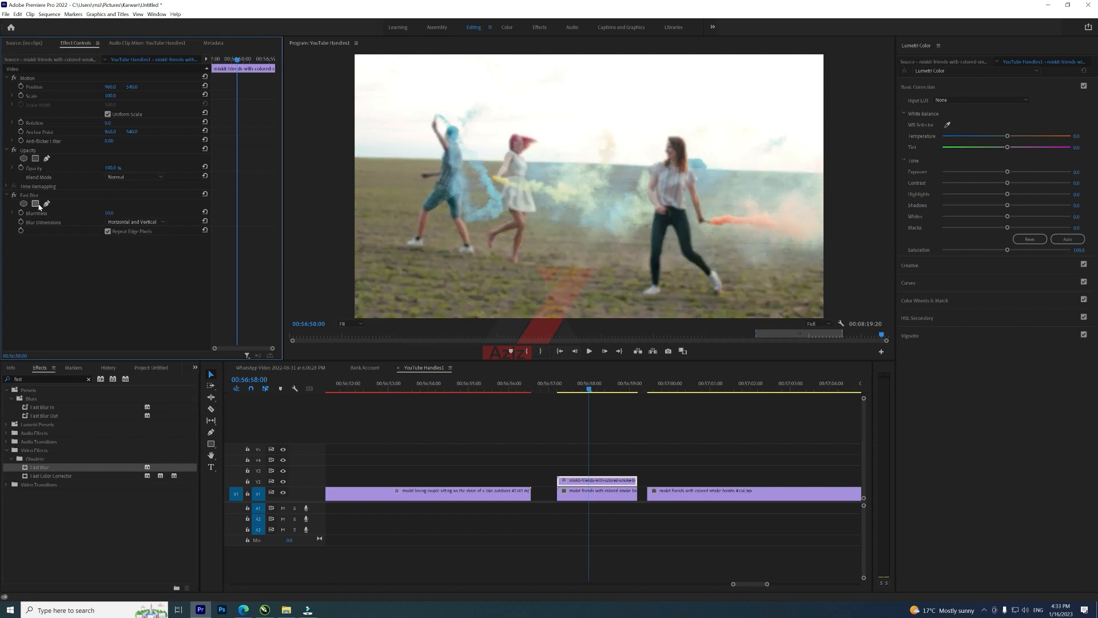
Step: Add a rectangle mask to the Fast Blur and reshape it around the pink-haired woman's legs at the segment's start
left_click(36, 204)
left_click_drag(618, 187, 550, 228)
left_click_drag(465, 195, 497, 209)
mouse_move(464, 261)
left_mouse_down()
mouse_move(462, 251)
mouse_move(481, 257)
left_mouse_up()
left_click_drag(586, 196, 536, 214)
left_click_drag(581, 259, 532, 260)
left_click_drag(533, 211, 493, 206)
left_click_drag(477, 260, 473, 261)
left_click_drag(490, 205, 541, 207)
left_click(560, 389)
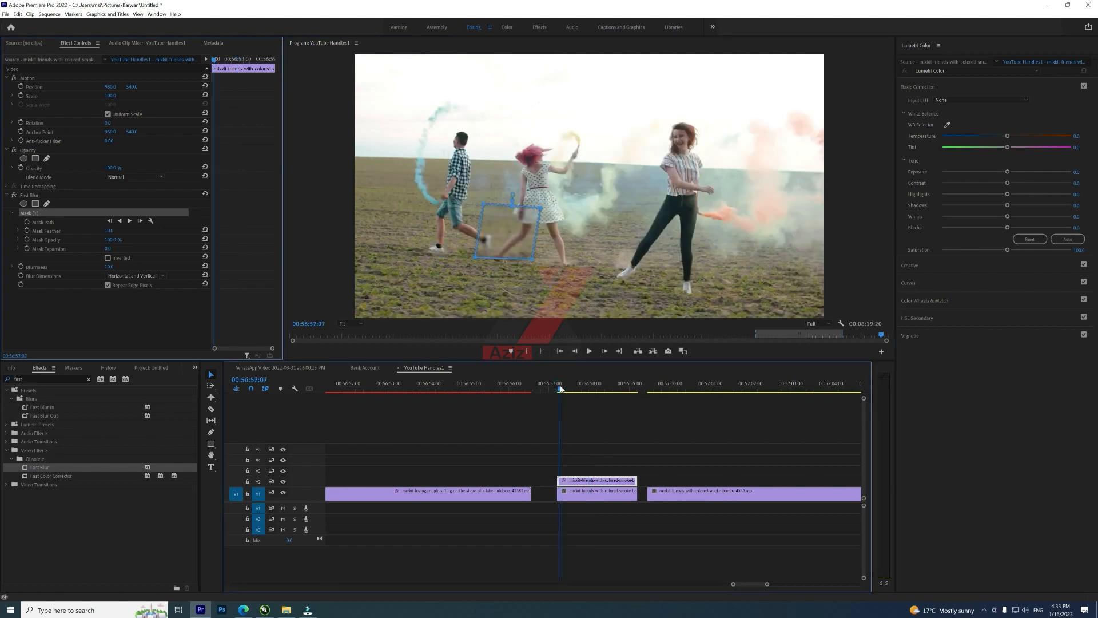
Step: Step back two frames and move the mask back over the pink-haired woman's legs
key("Left")
key("Left")
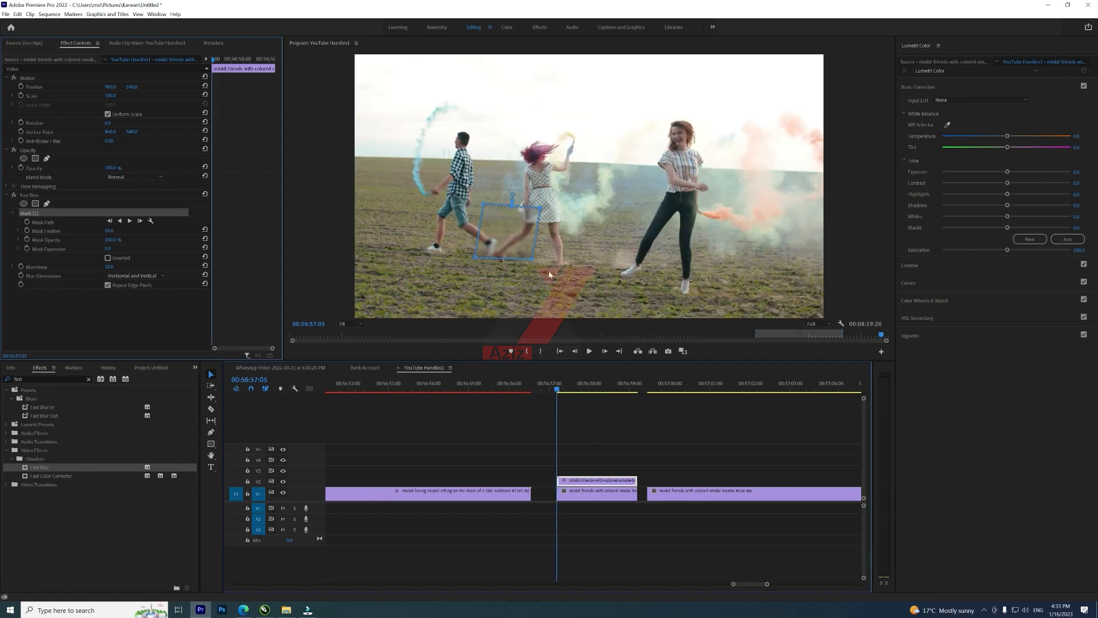
left_click_drag(514, 232, 571, 270)
left_click_drag(565, 219, 572, 219)
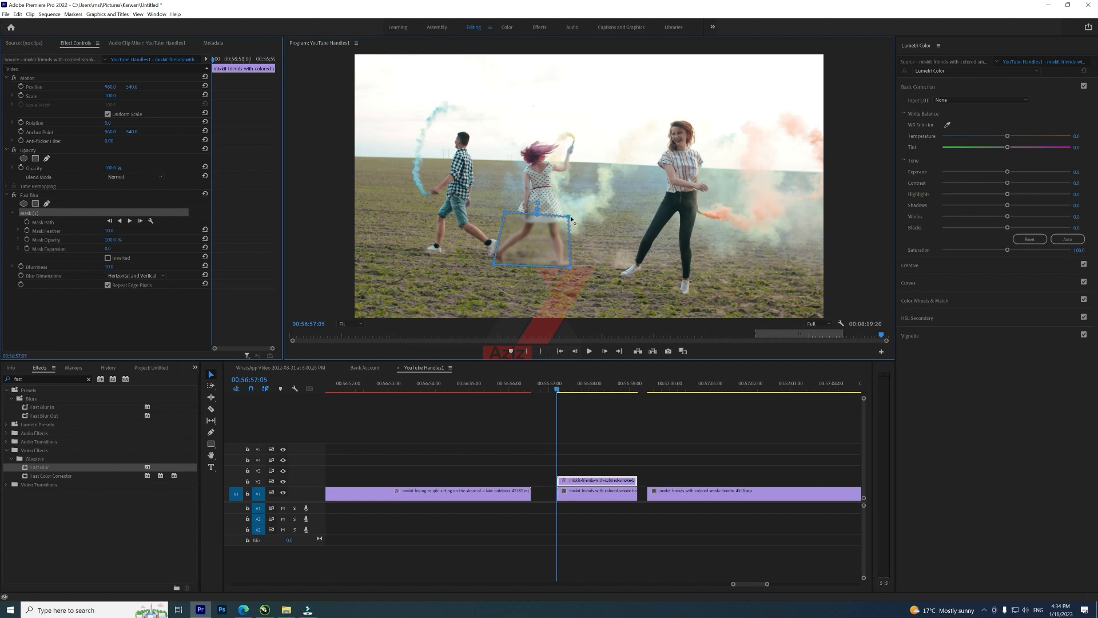
Step: Raise the Fast Blur's Blurriness value
left_click(117, 266)
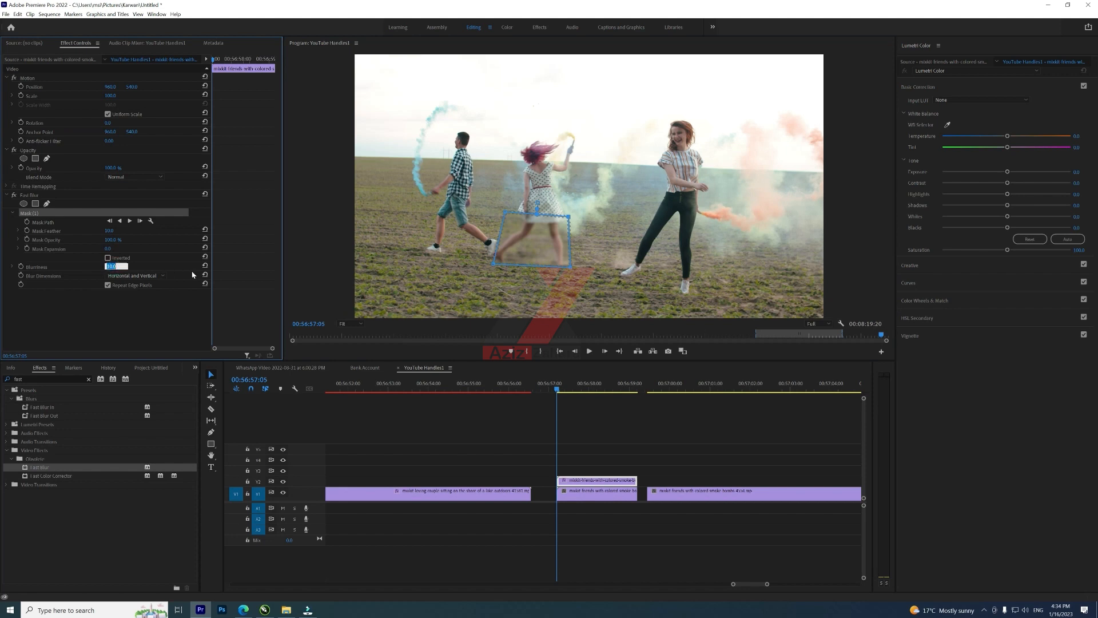
type("5")
left_click(139, 314)
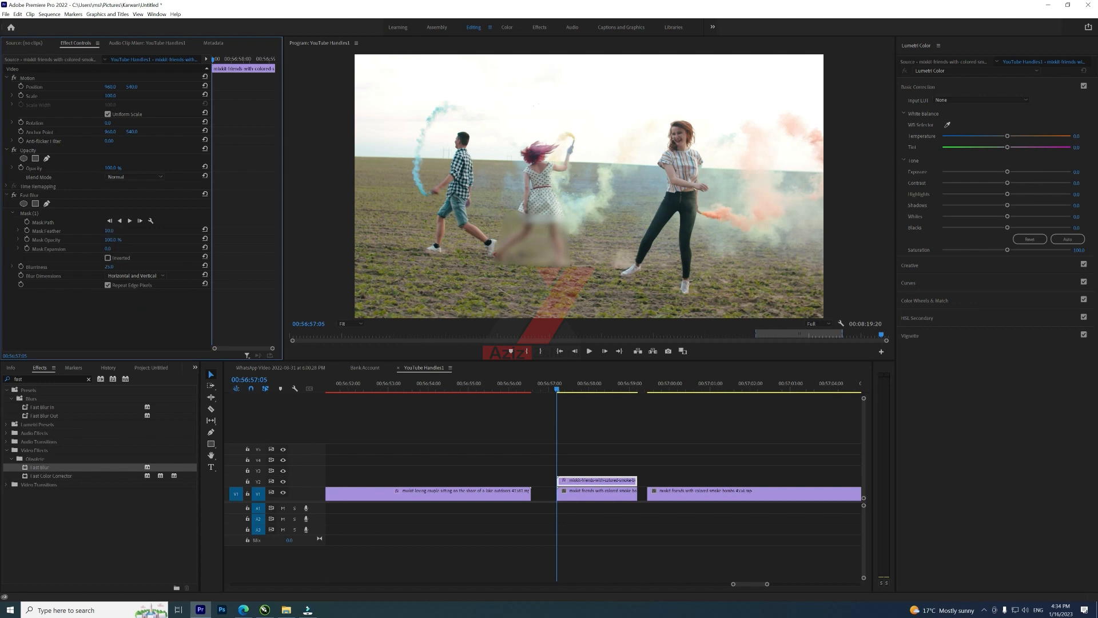
Step: Increase the mask's feather, discarding an accidentally added extra mask
left_click_drag(115, 231, 120, 230)
left_click_drag(108, 230, 129, 231)
left_click(36, 204)
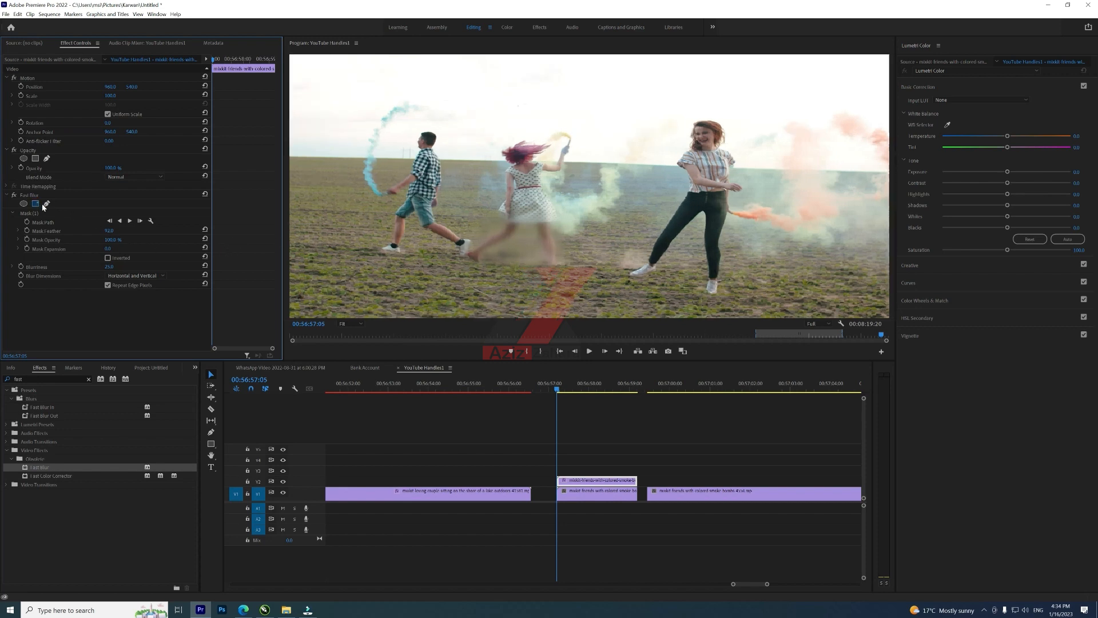
key("Delete")
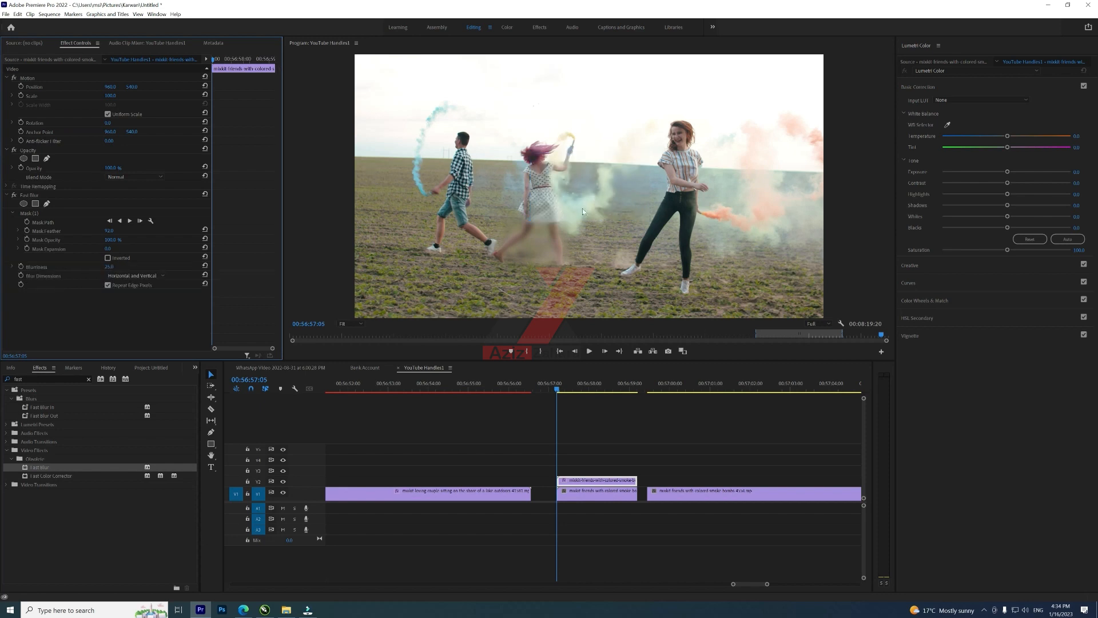
Step: Reshape the mask's corners so it fits snugly around the woman's legs
left_click(43, 215)
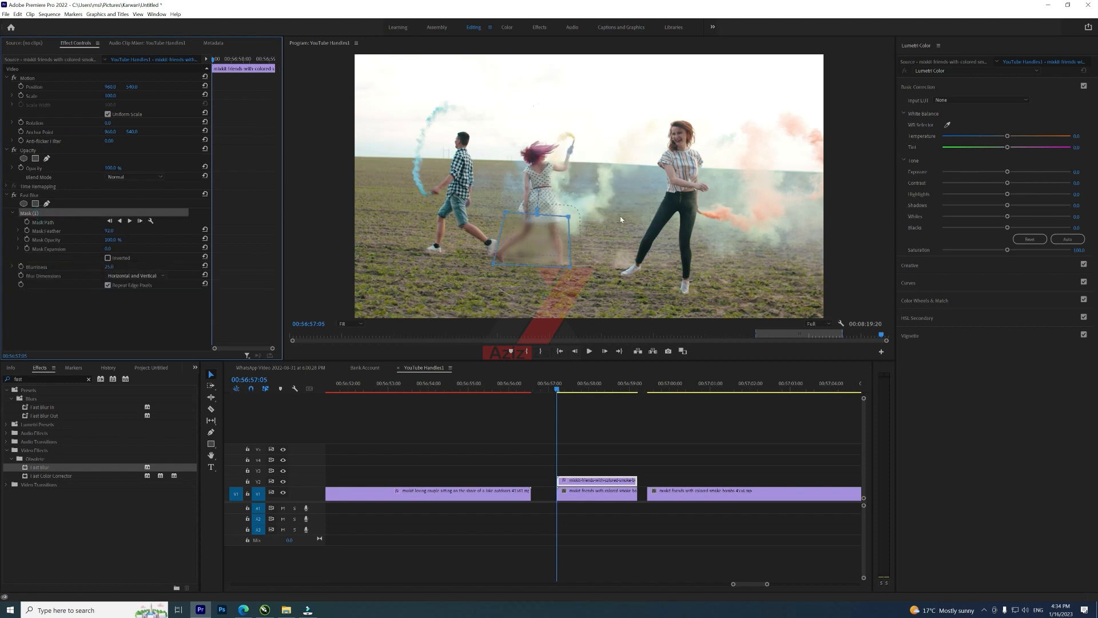
left_click_drag(569, 216, 578, 215)
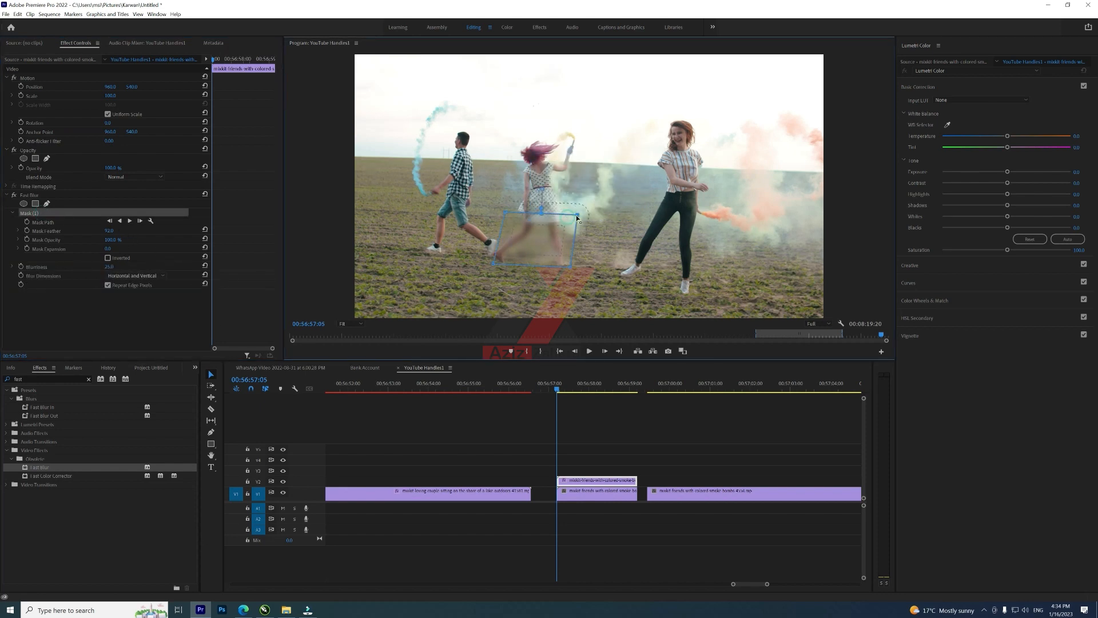
left_click_drag(571, 265, 575, 270)
left_click_drag(493, 266, 489, 264)
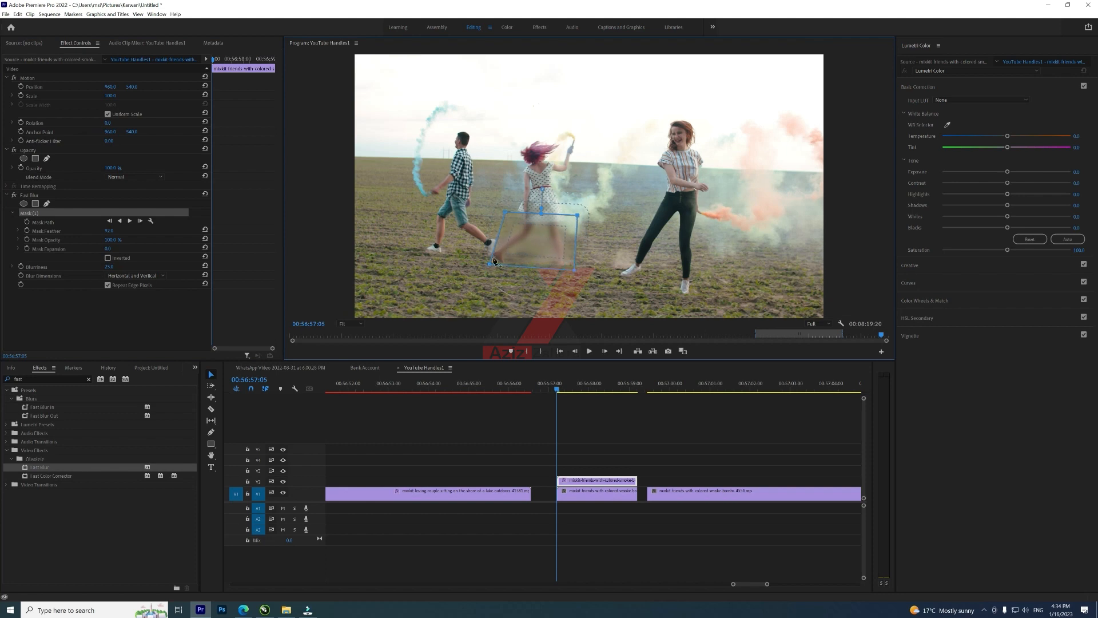
left_click_drag(505, 213, 499, 211)
Step: Select the V2 segment and turn on keyframing for the mask path at this frame
left_click(594, 473)
left_click(598, 482)
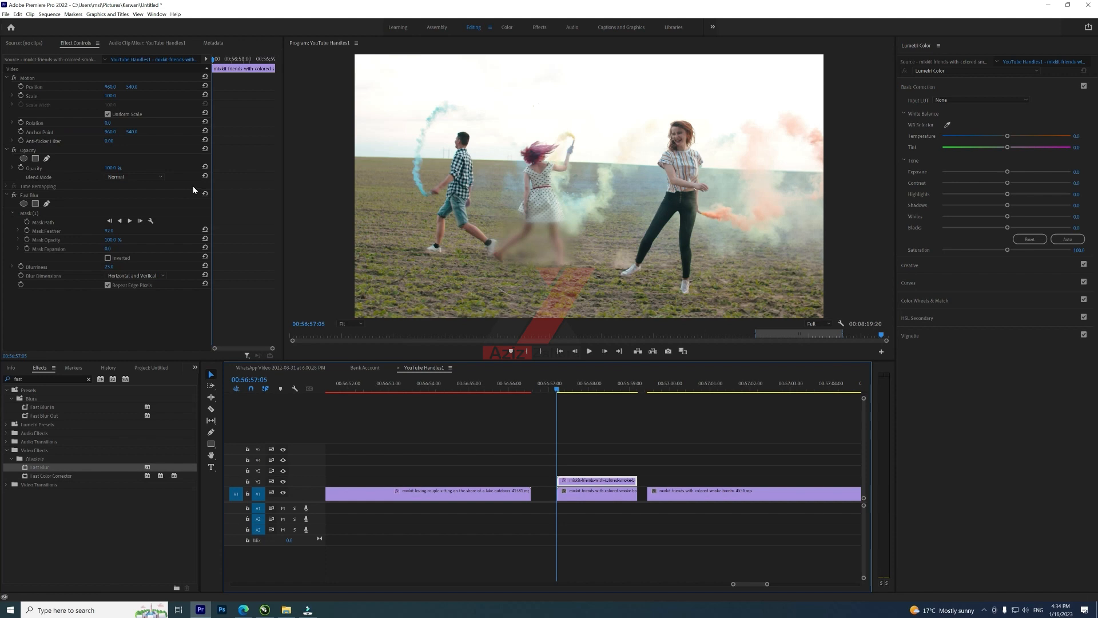
left_click(30, 222)
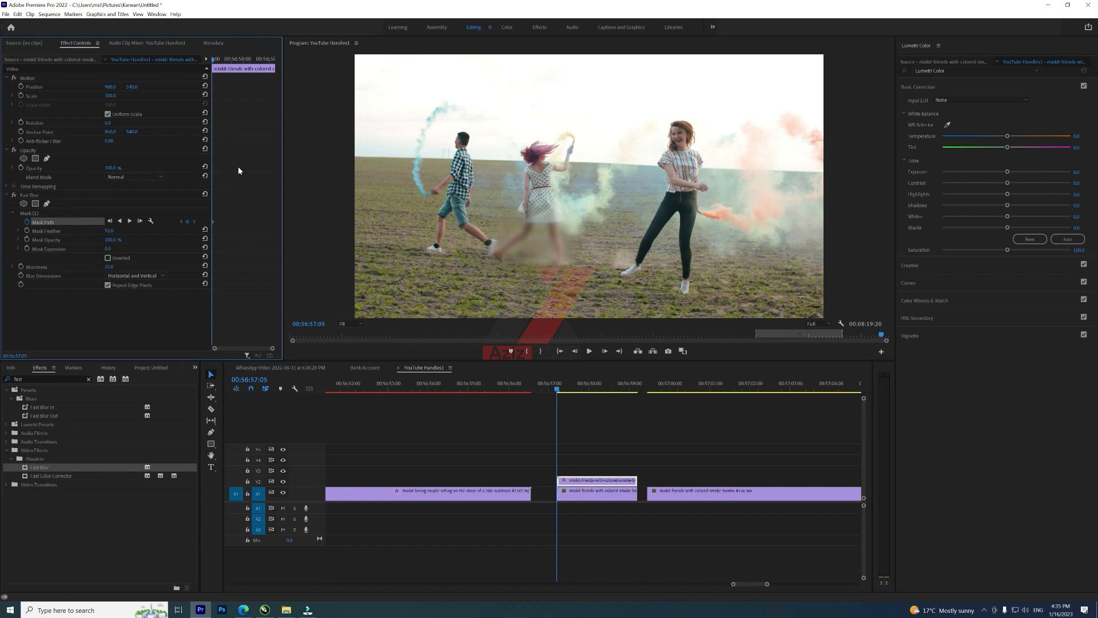
Step: Advance about a dozen frames, add a mask path keyframe, and move the mask to follow the legs
key("Right")
key("Right")
key("Right")
key("Right")
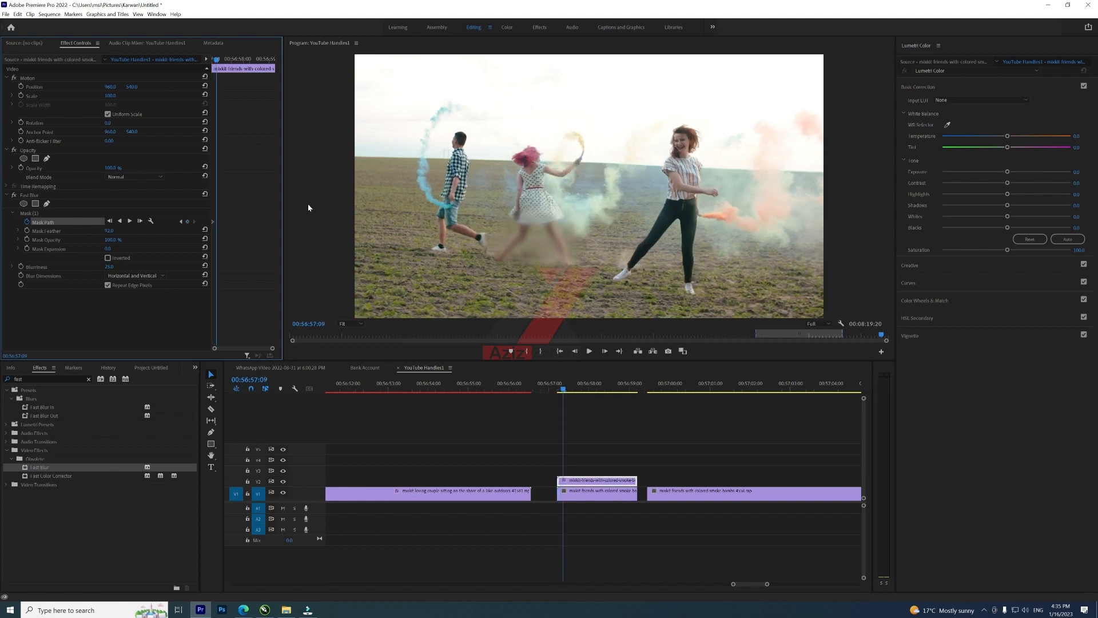
key("Right")
key("Right")
key("Right")
key("Right")
key("Right")
key("Right")
key("Right")
key("Right")
key("Right")
key("Right")
key("Right")
key("Right")
key("Right")
key("Right")
key("Right")
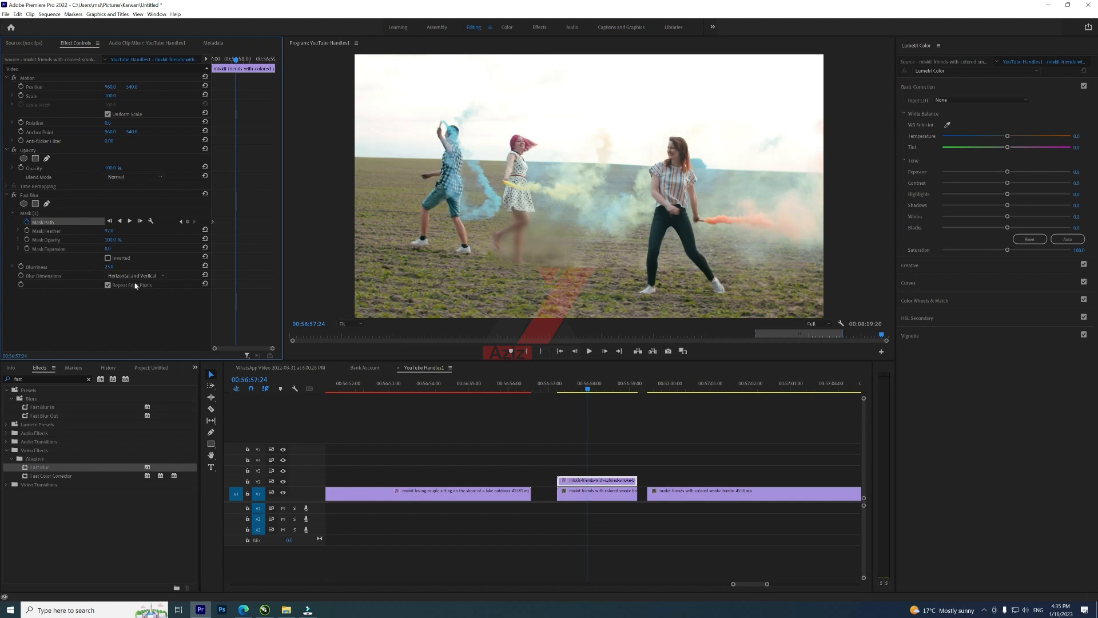
left_click(187, 221)
left_click(38, 212)
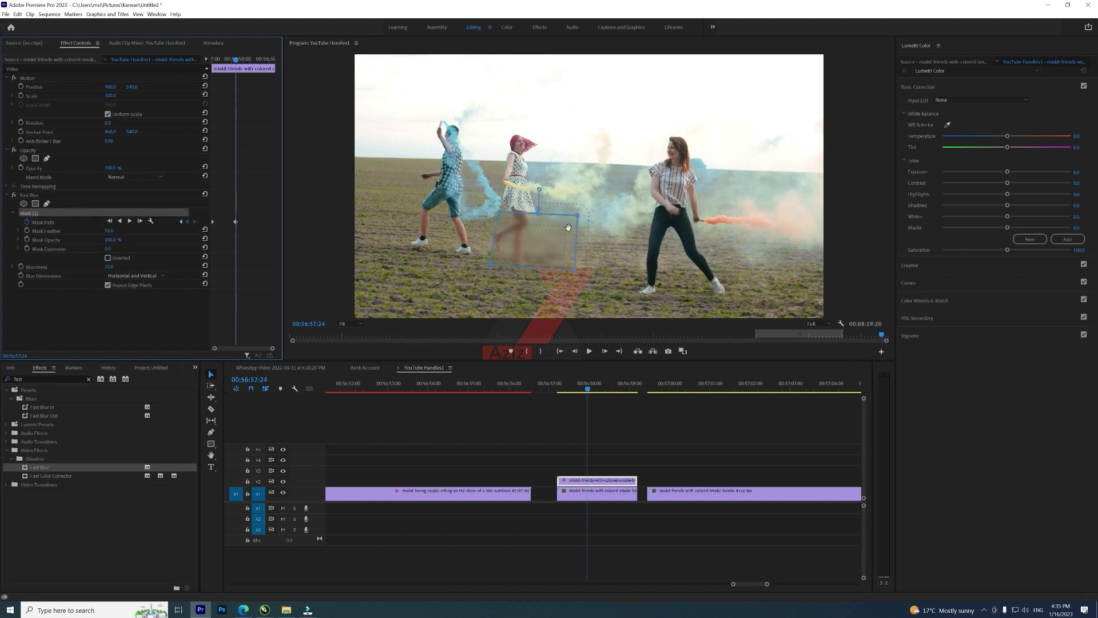
left_click_drag(524, 241, 519, 241)
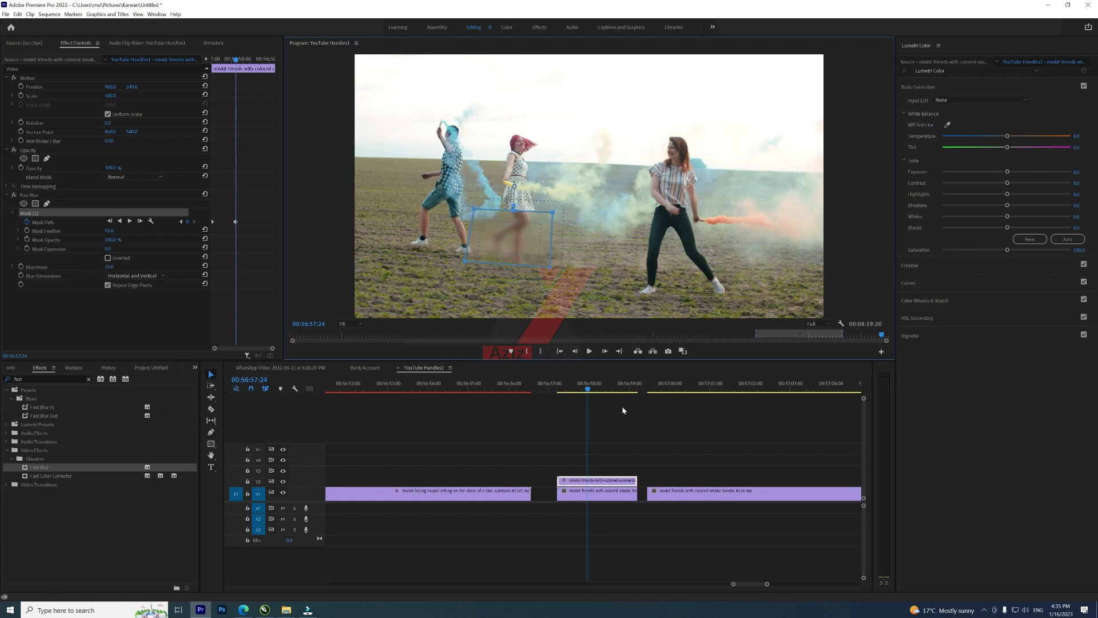
Step: Advance six more frames, add a mask path keyframe, and reposition the mask over the legs
left_click(595, 481)
key("Right")
key("Right")
key("Right")
key("Right")
key("Right")
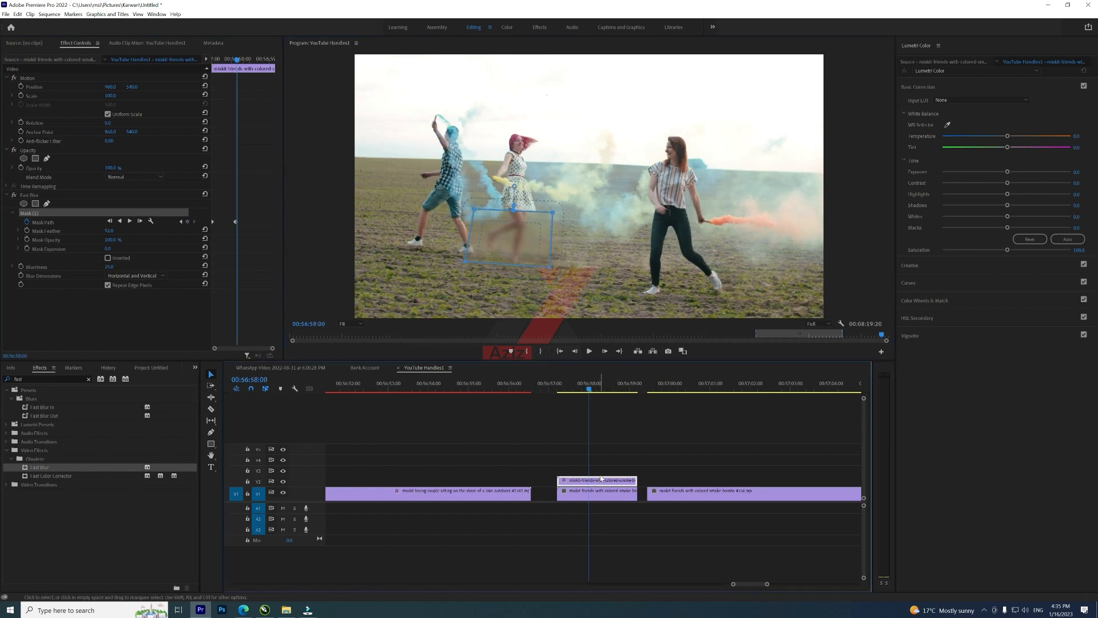
key("Right")
key("Right")
key("Right")
key("Right")
key("Right")
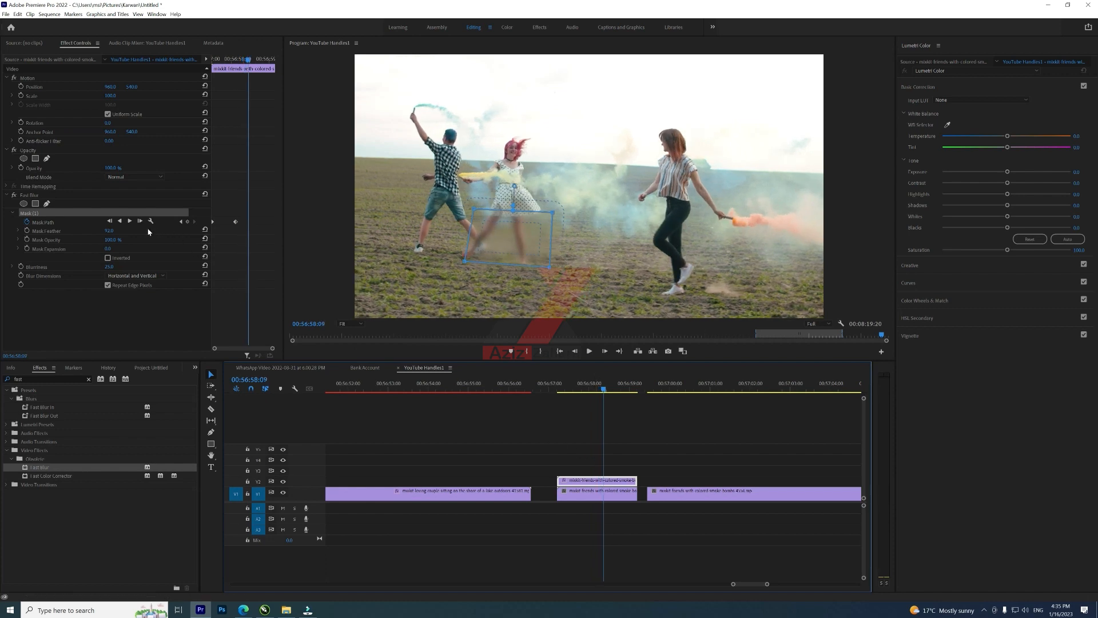
left_click(187, 221)
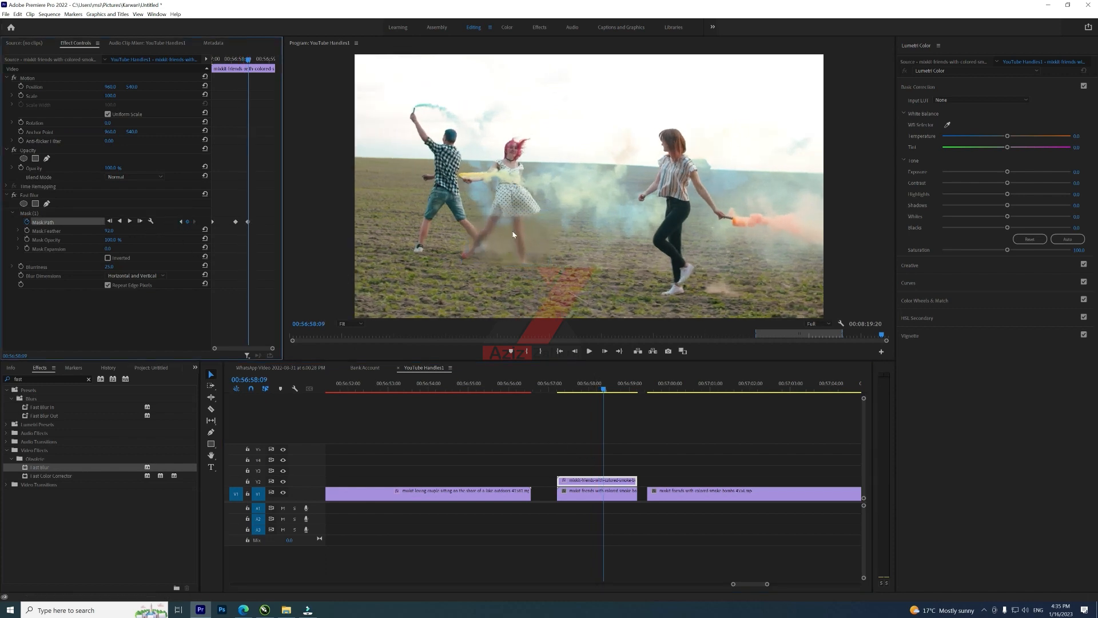
left_click(515, 247)
left_click(78, 215)
left_click(482, 241)
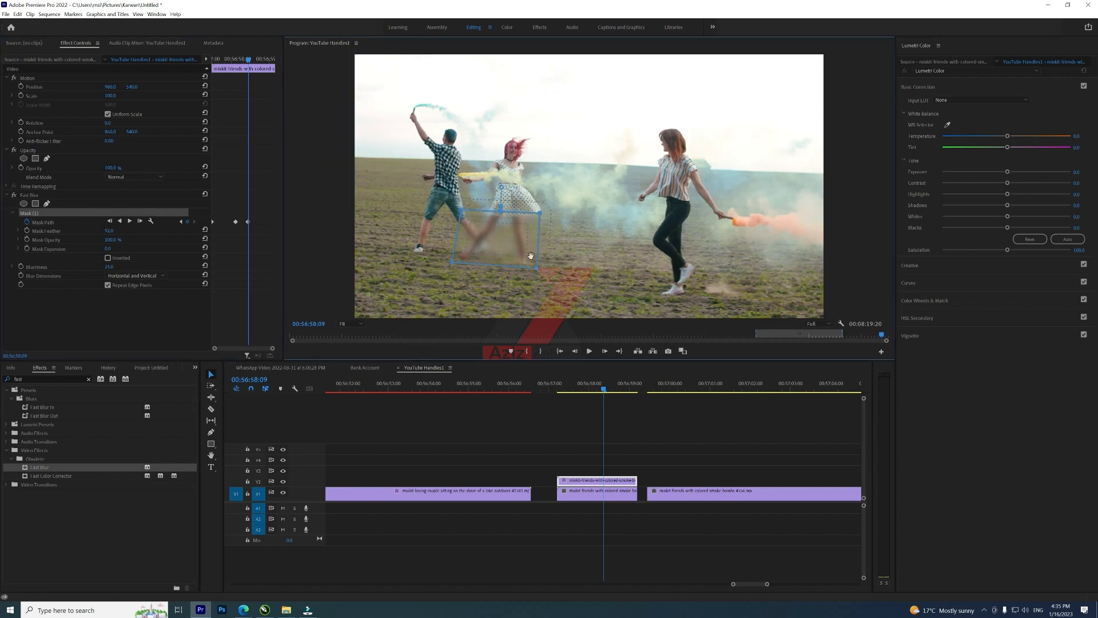
Step: Move further along the segment, add another mask path keyframe, and shift the mask onto the legs
left_click_drag(603, 389, 631, 396)
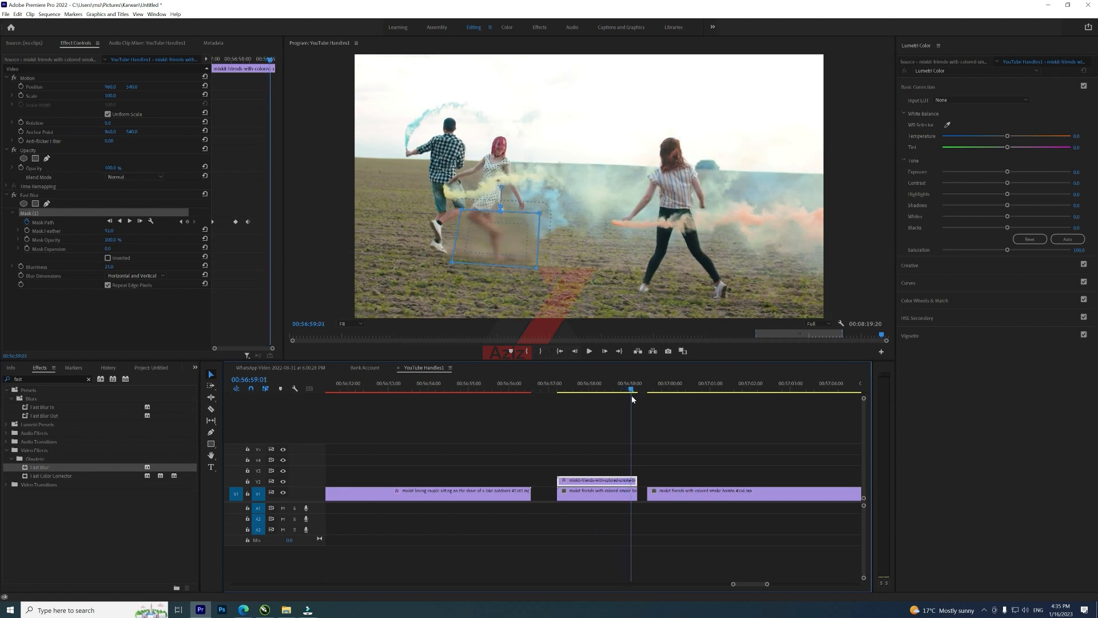
left_click(188, 221)
left_click(68, 213)
left_click_drag(488, 234, 481, 229)
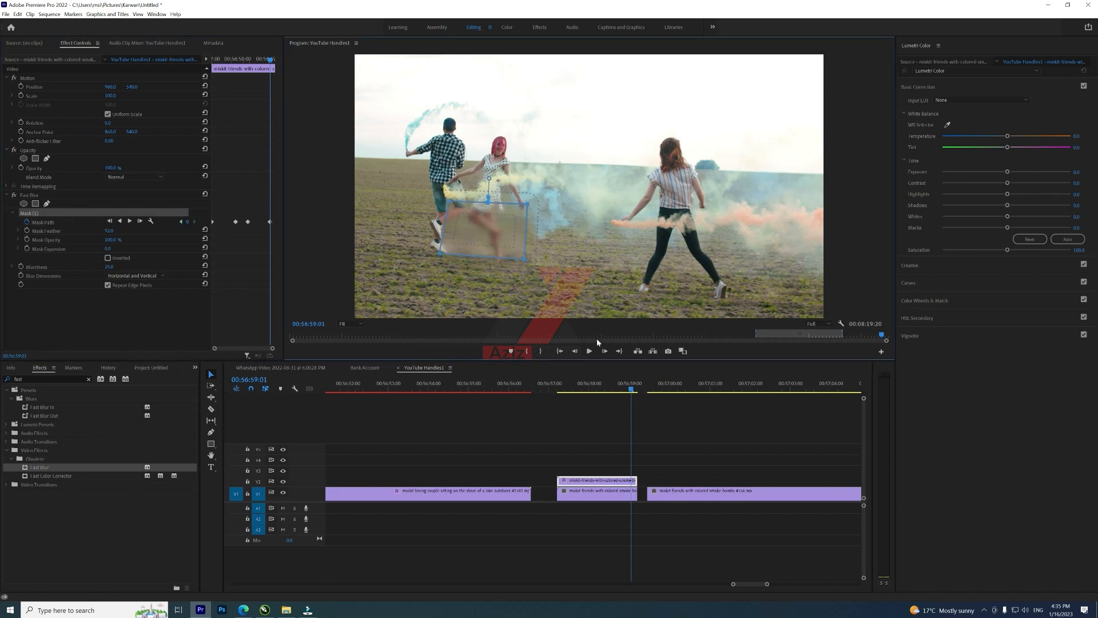
Step: Play the segment from its start to review the tracked blur
left_click(632, 392)
left_click_drag(632, 392, 558, 409)
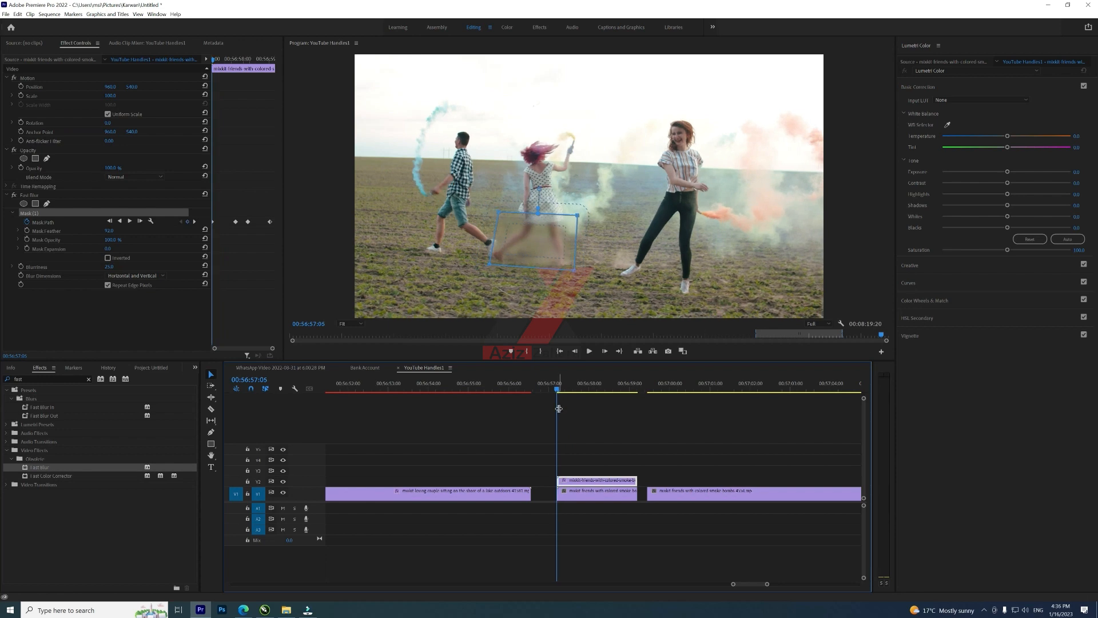
key("space")
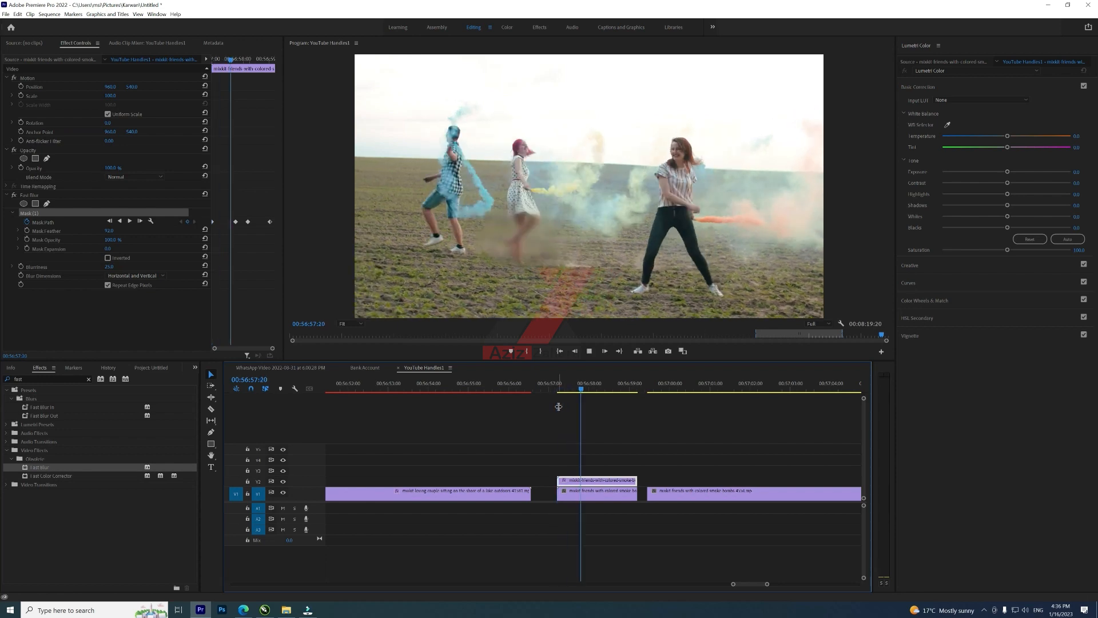
key("space")
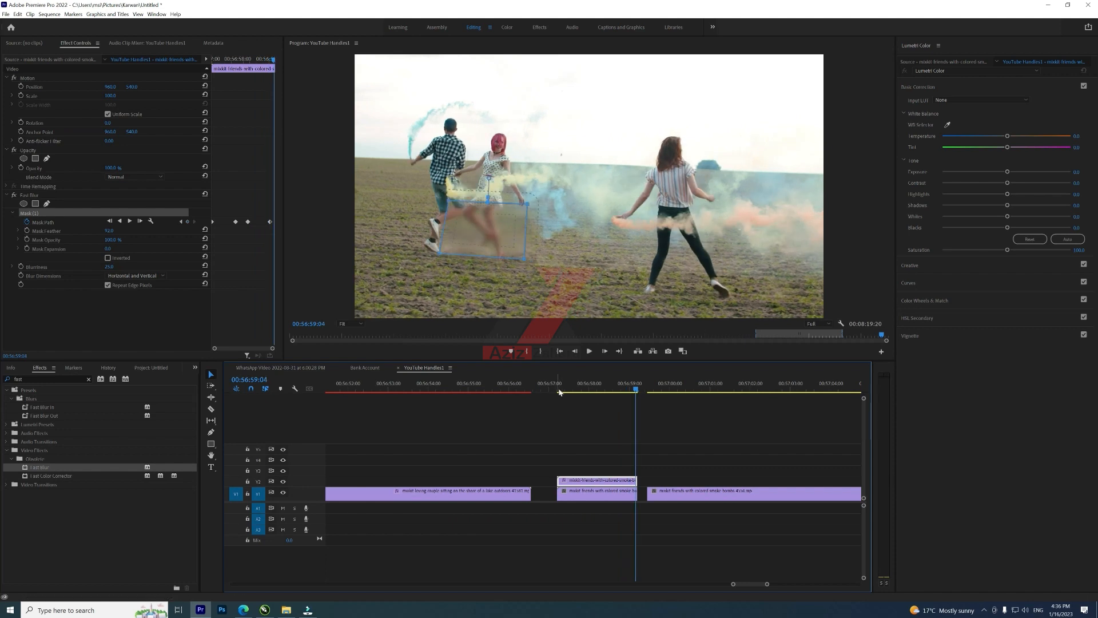
left_click(559, 390)
key("space")
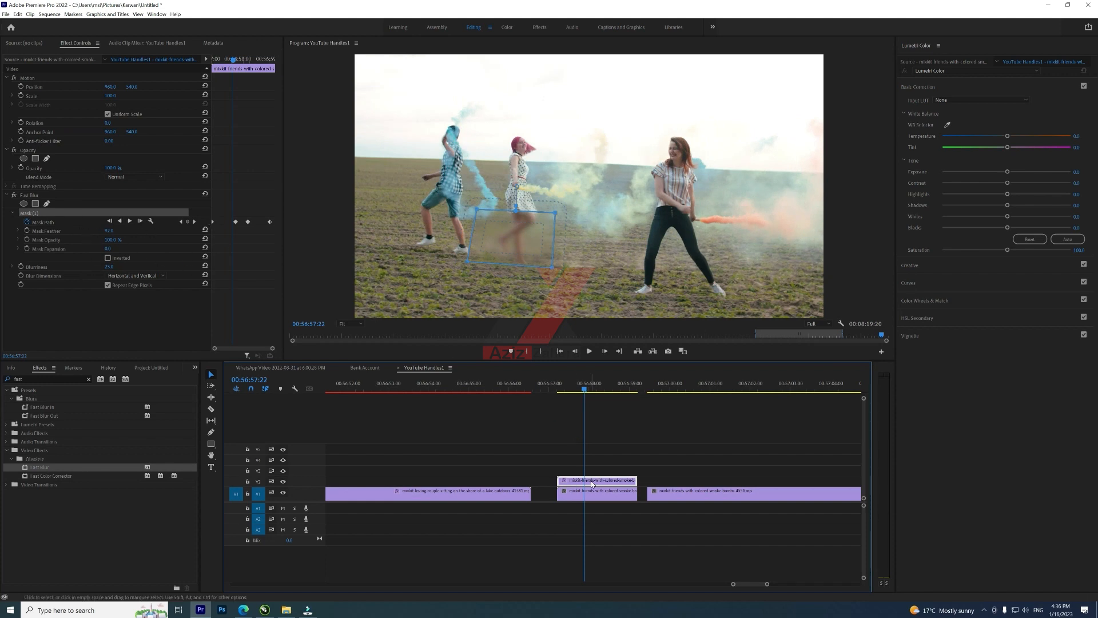
Step: Select the original clip and play the segment again to review the blur
left_click(585, 499)
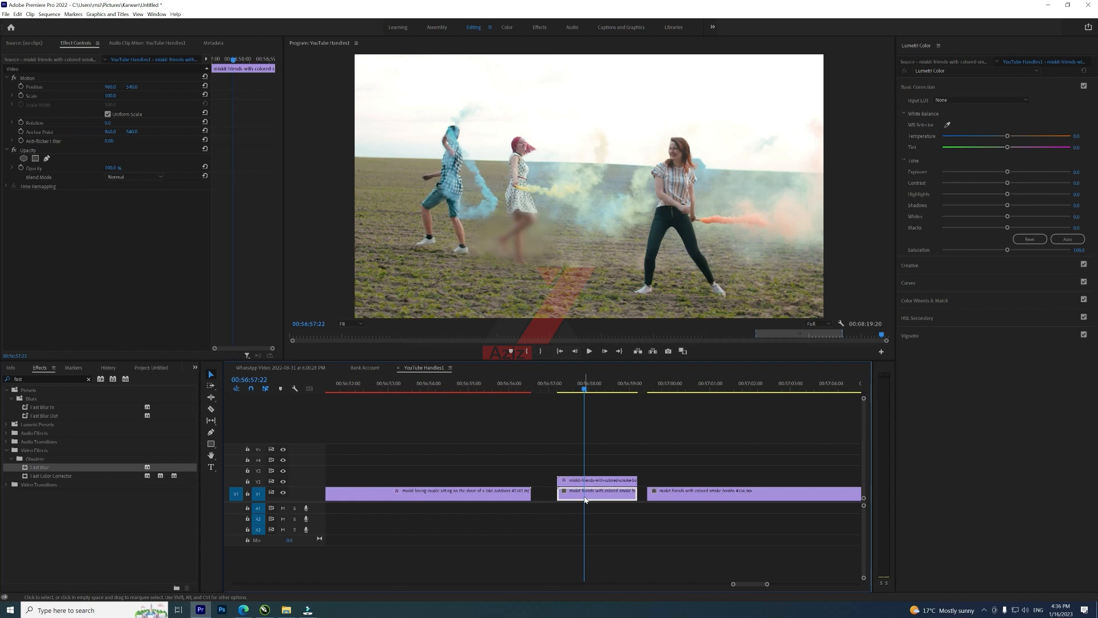
key("Delete")
mouse_move(592, 484)
left_mouse_down()
mouse_move(594, 497)
mouse_move(594, 487)
left_mouse_up()
key("space")
key("space")
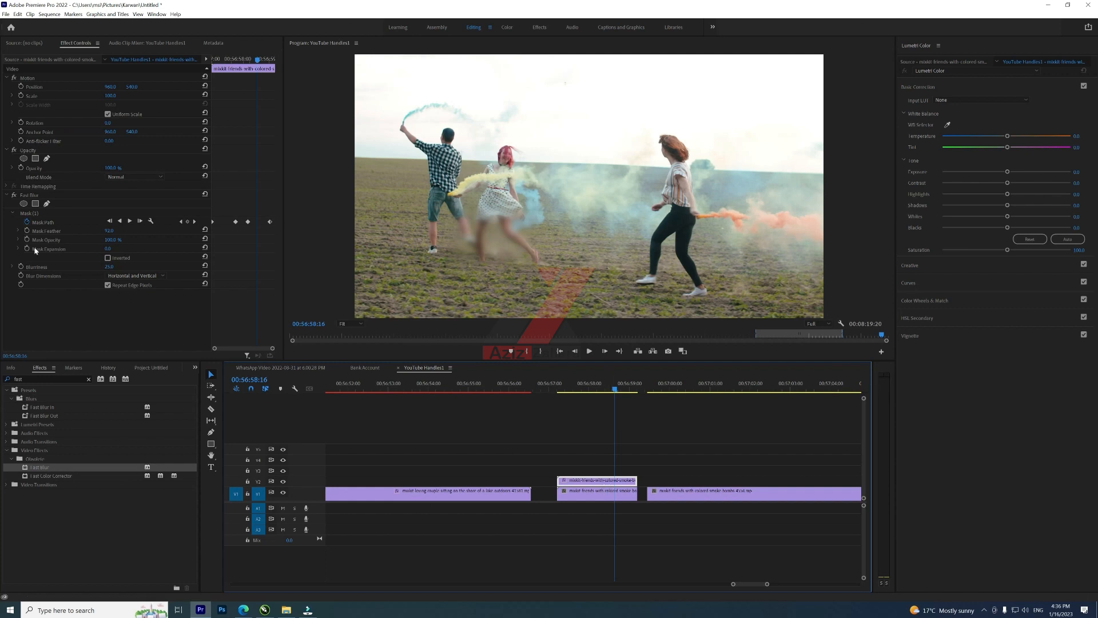
Step: Delete the mask from the Fast Blur so it covers the whole V2 segment
left_click(32, 195)
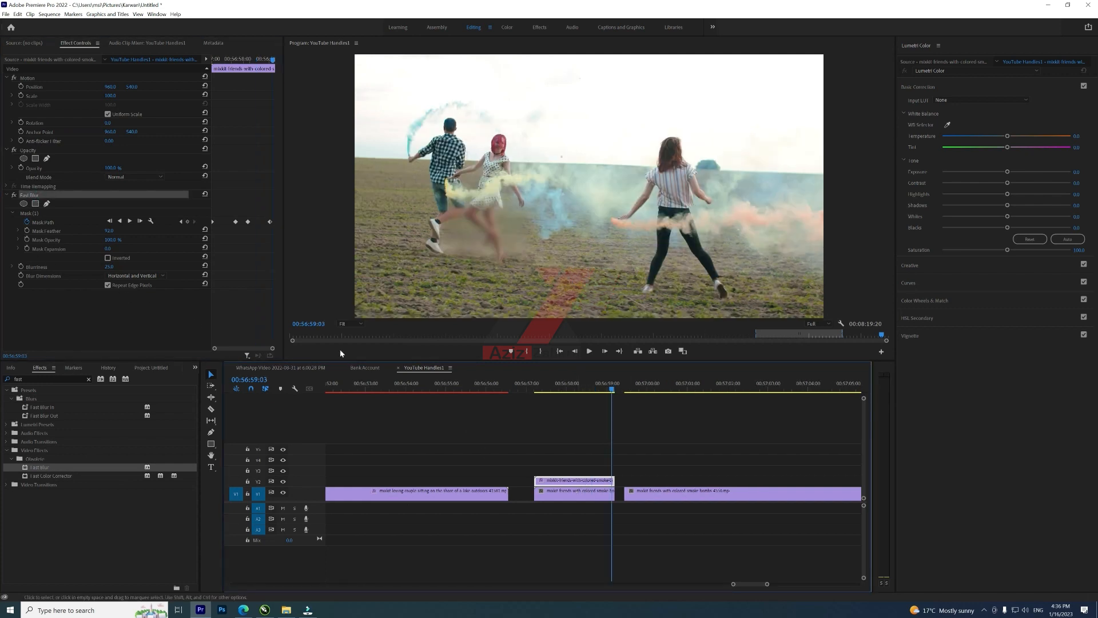
left_click(32, 213)
key("Delete")
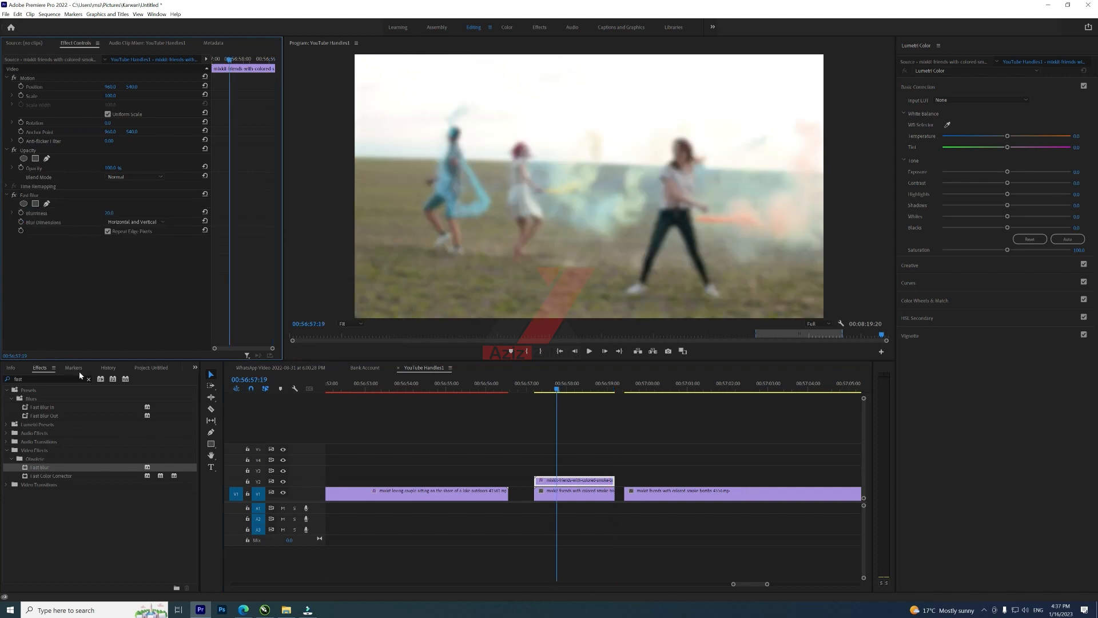
Step: Search the effects for crop and apply Crop to the V2 segment
double_click(43, 378)
type("c")
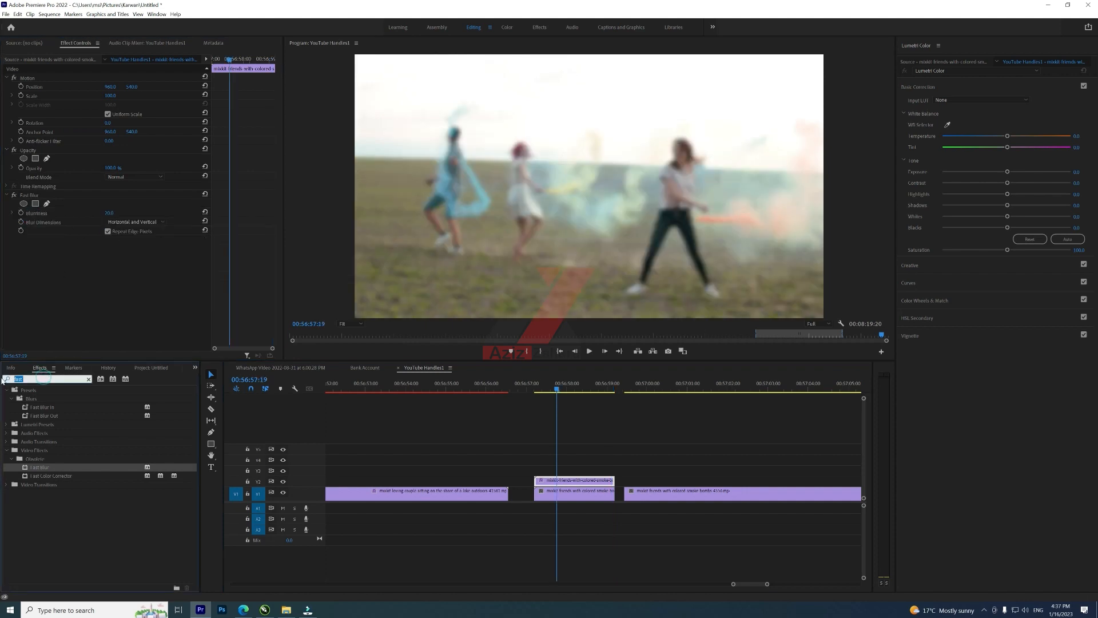
type("rop")
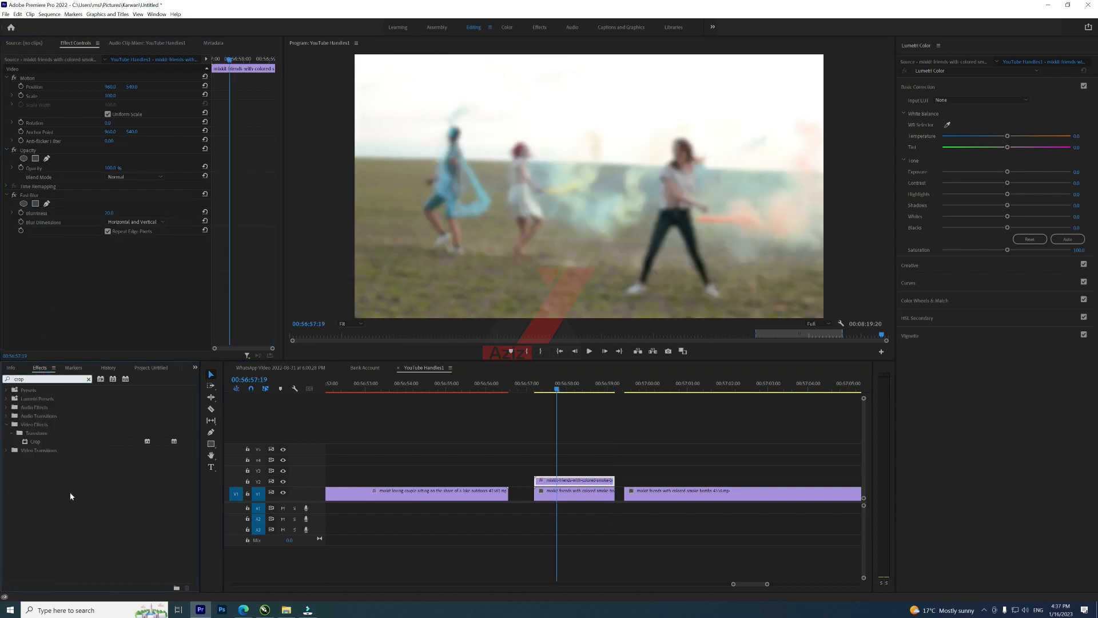
left_click_drag(32, 442, 149, 230)
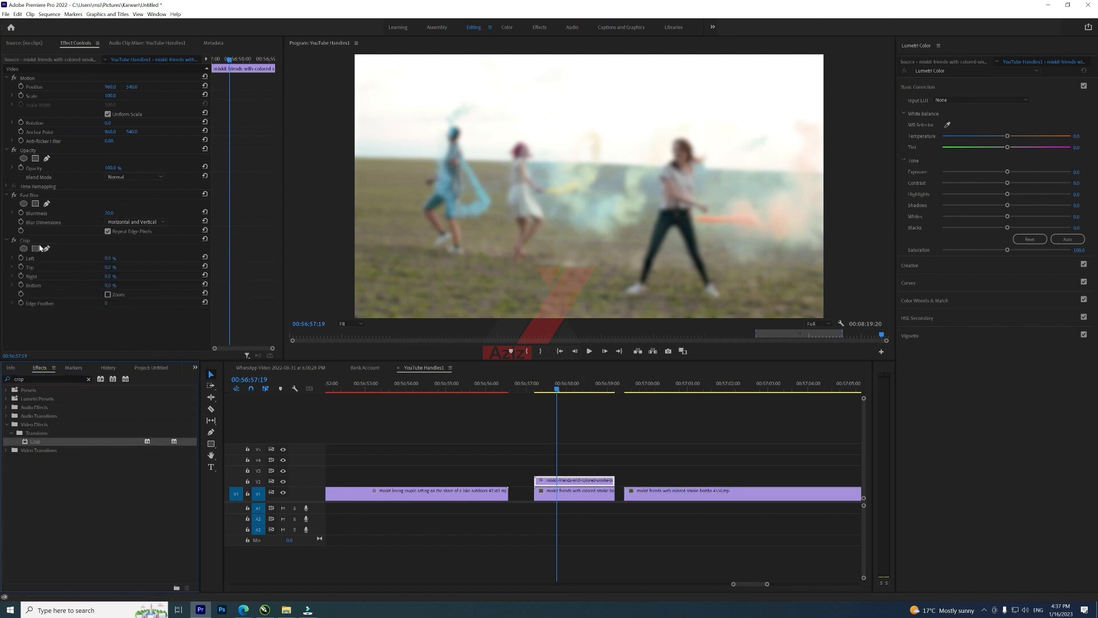
left_click(67, 242)
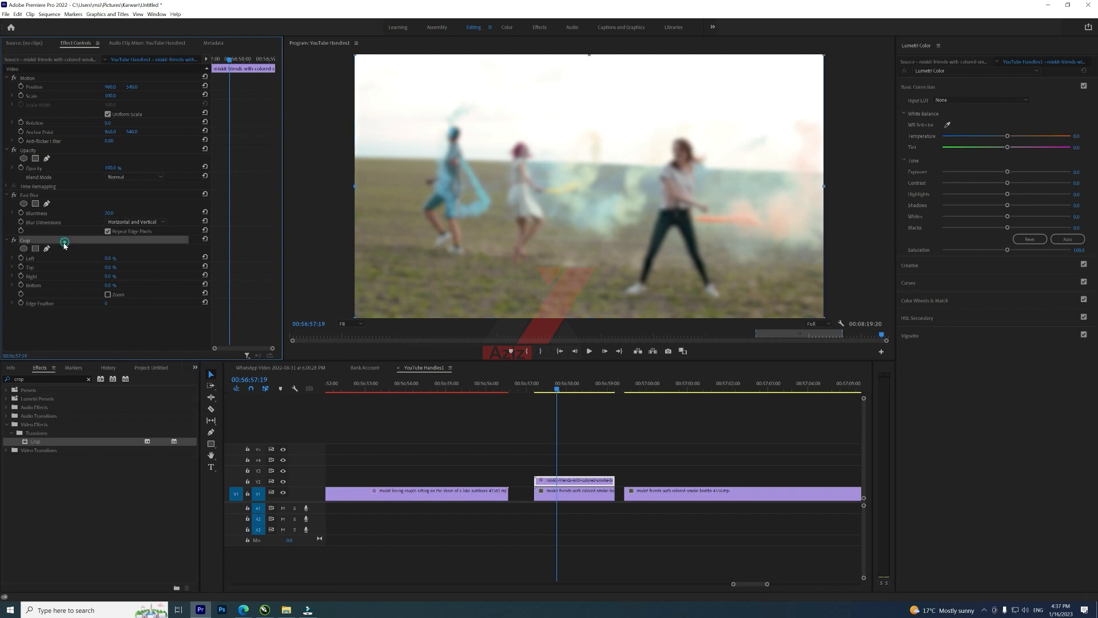
Step: Crop the V2 segment's four edges down to a box around the pink-haired woman's legs and feather the crop edges
left_click_drag(588, 56, 589, 206)
left_click_drag(353, 264, 499, 250)
left_click_drag(660, 317, 637, 261)
left_click_drag(823, 235, 551, 236)
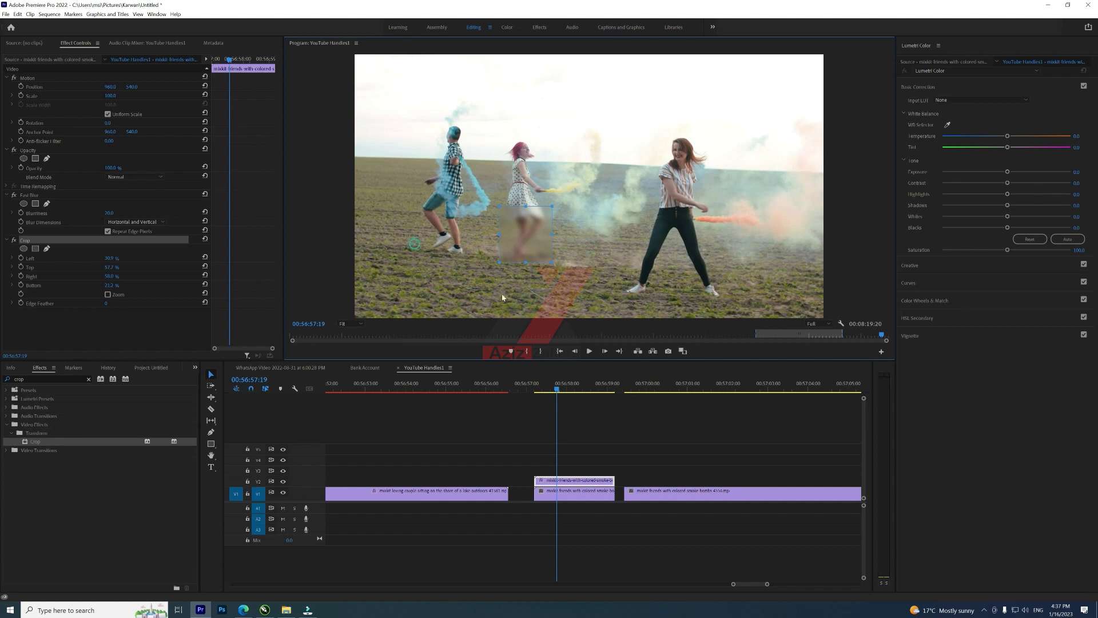
left_click(588, 469)
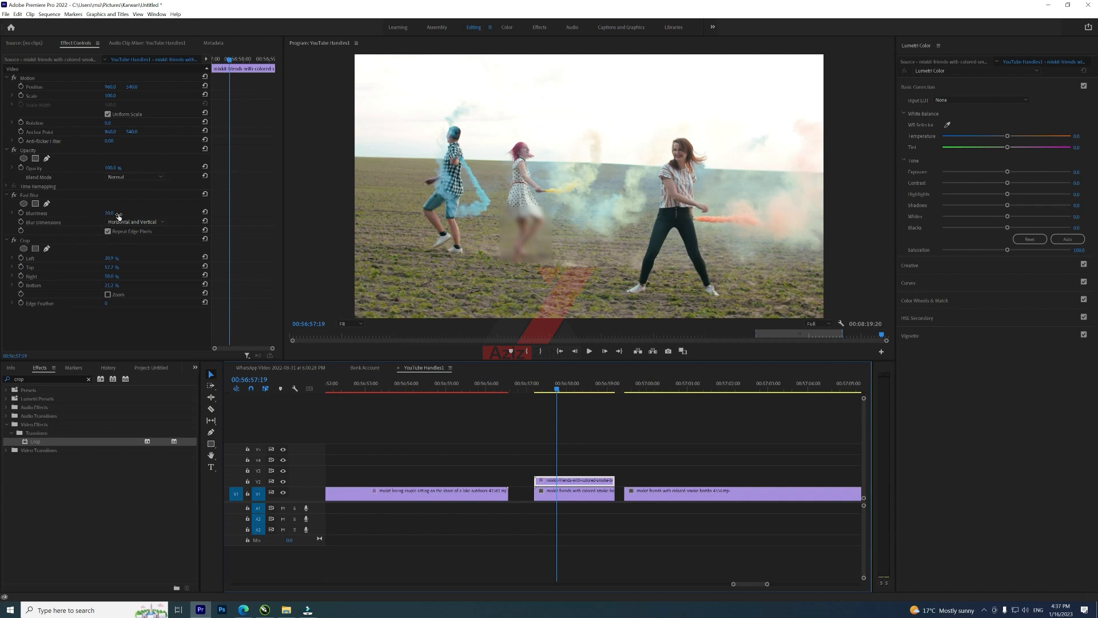
left_click_drag(107, 303, 137, 303)
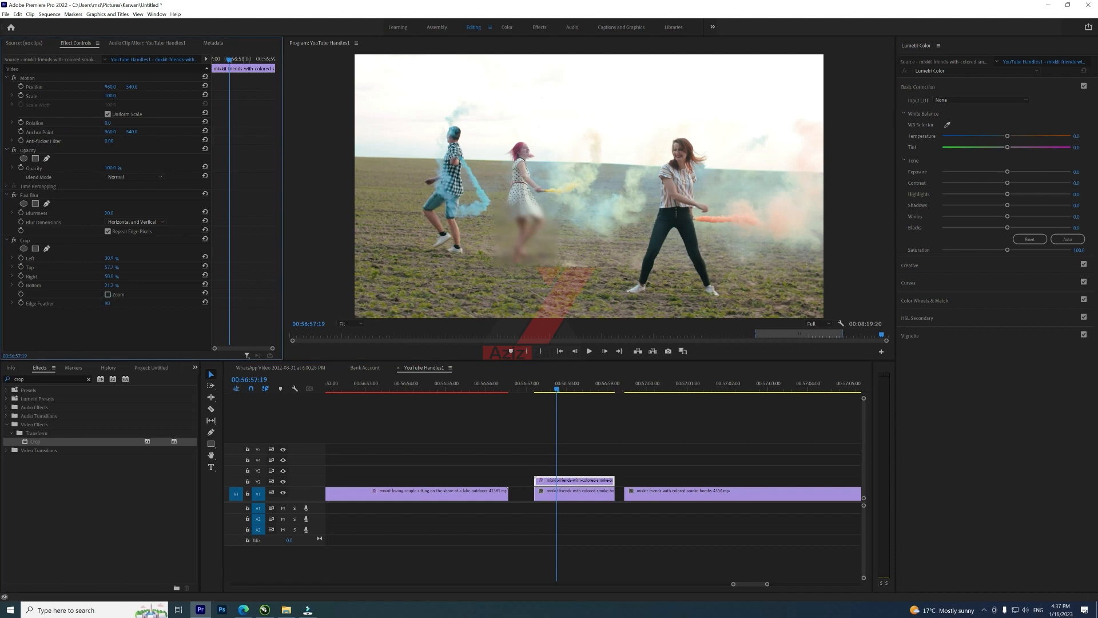
Step: Go to the start of the V2 segment and reposition the crop box over the pink-haired woman's legs
left_click_drag(227, 304, 226, 305)
left_click_drag(556, 389, 537, 394)
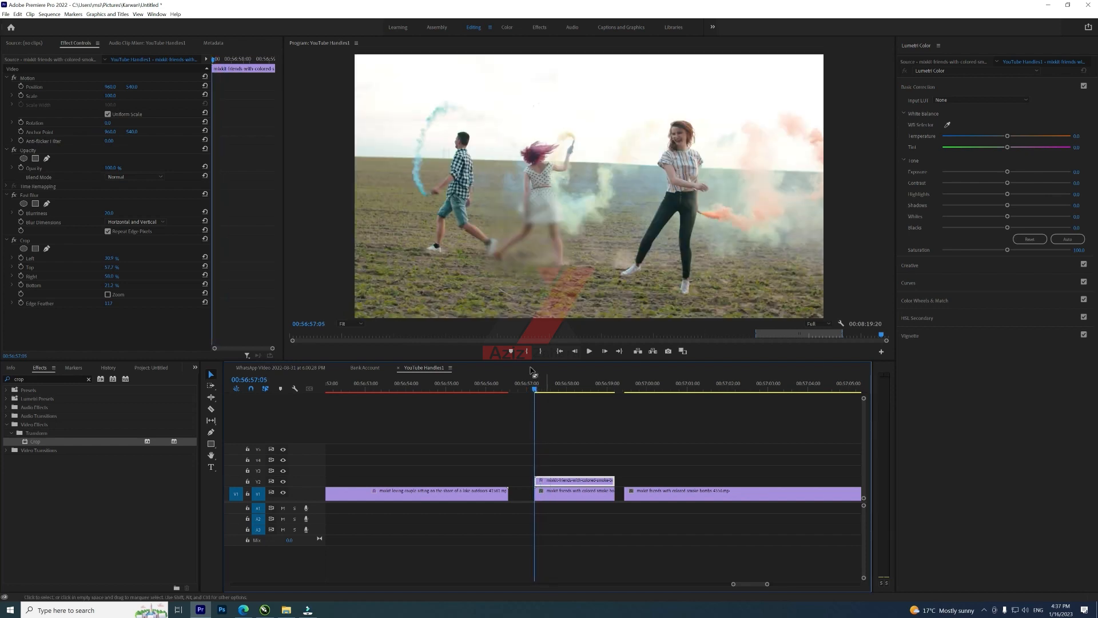
left_click(53, 239)
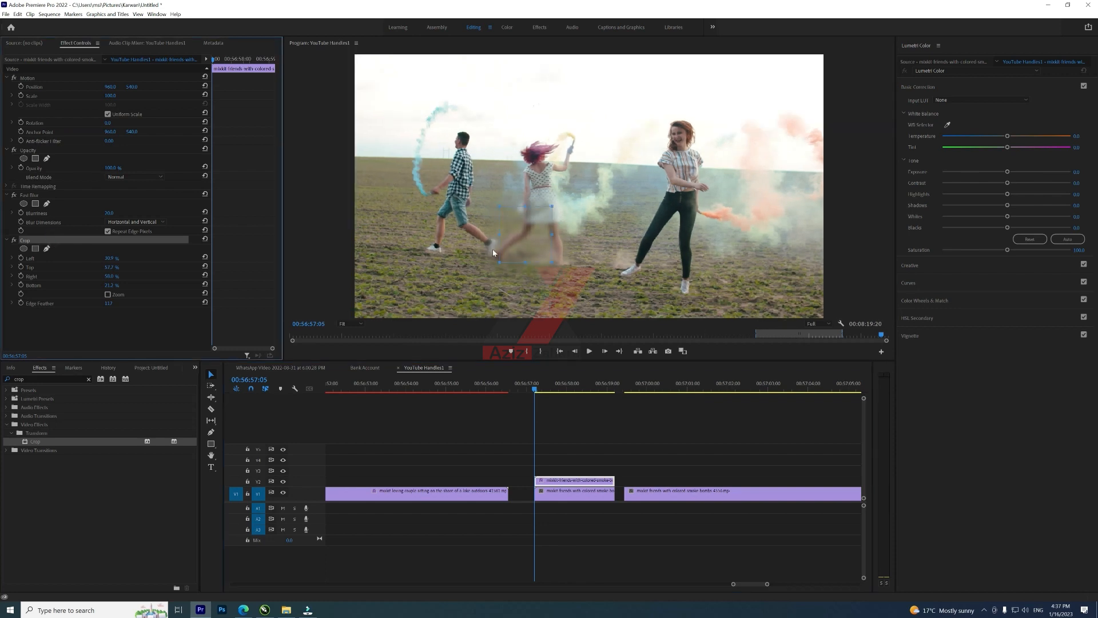
left_click_drag(519, 237, 497, 241)
left_click(569, 481)
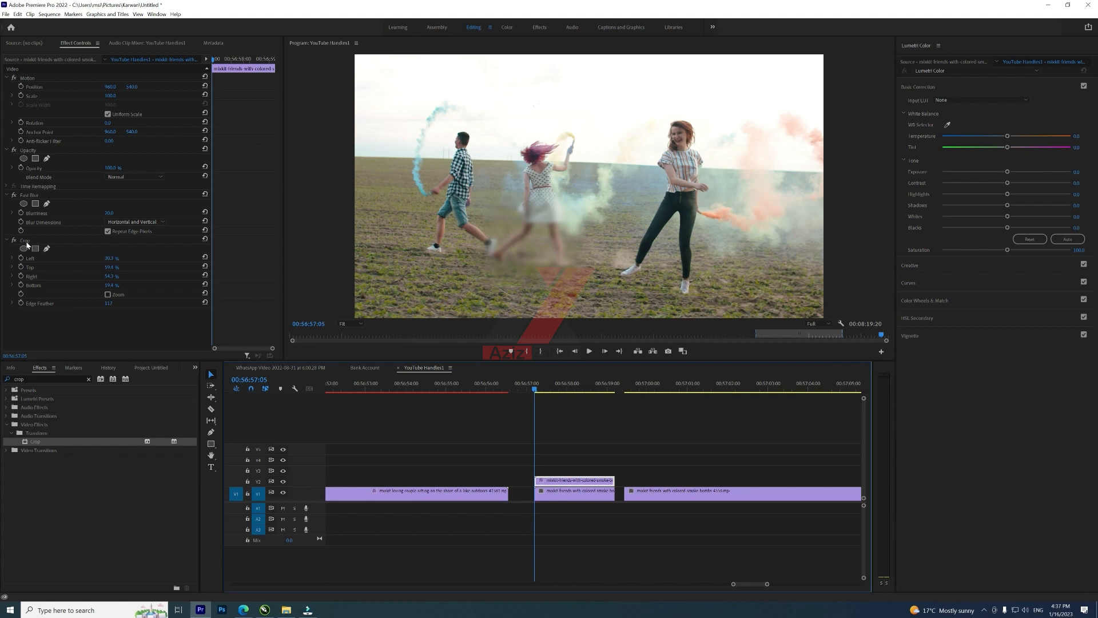
Step: Turn on keyframing for the Crop Left, Top, Right and Bottom values at the segment start
left_click(20, 258)
left_click(21, 267)
left_click(21, 276)
left_click(21, 285)
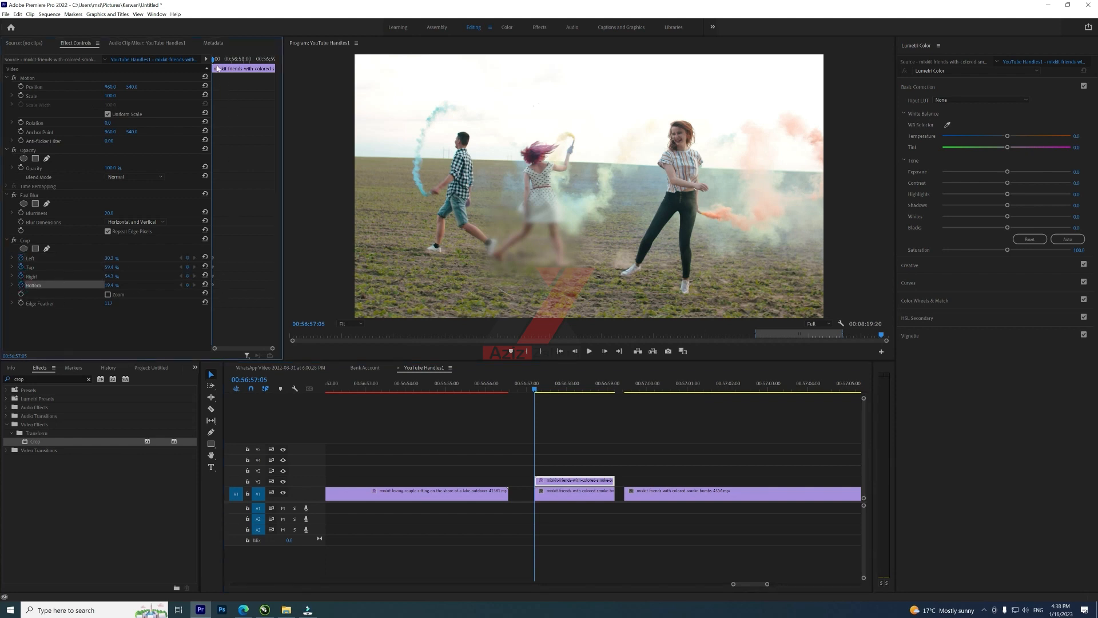
Step: Move ahead in the segment, add crop keyframes and shift the crop box to follow the woman's legs
left_click_drag(220, 62, 238, 71)
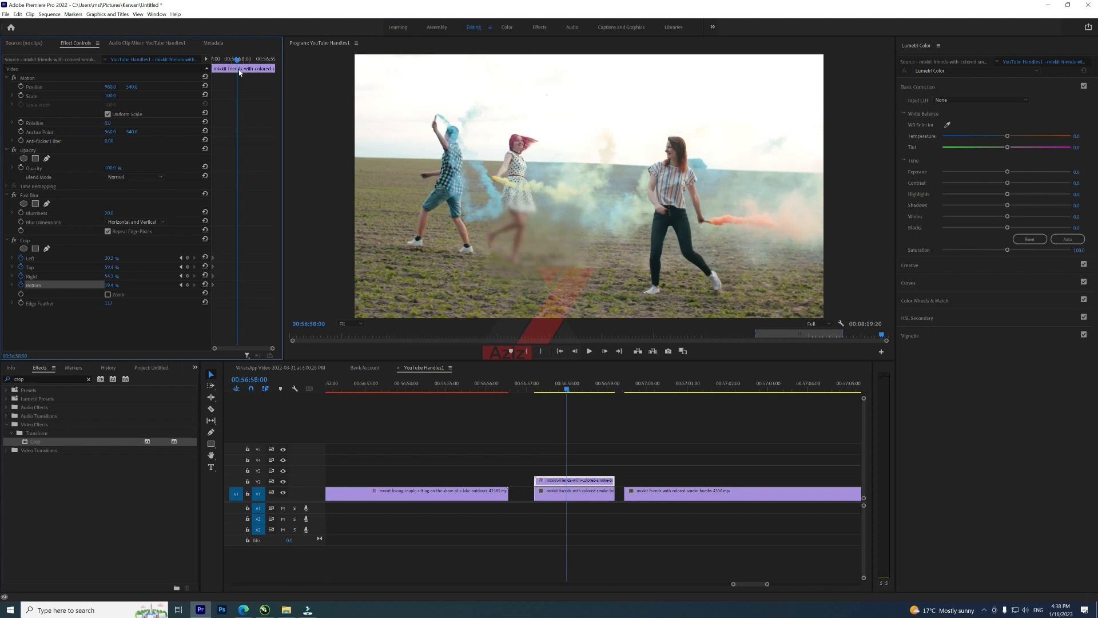
left_click(188, 258)
left_click(187, 267)
left_click(188, 276)
left_click(188, 285)
left_click(50, 240)
left_click_drag(550, 250, 534, 249)
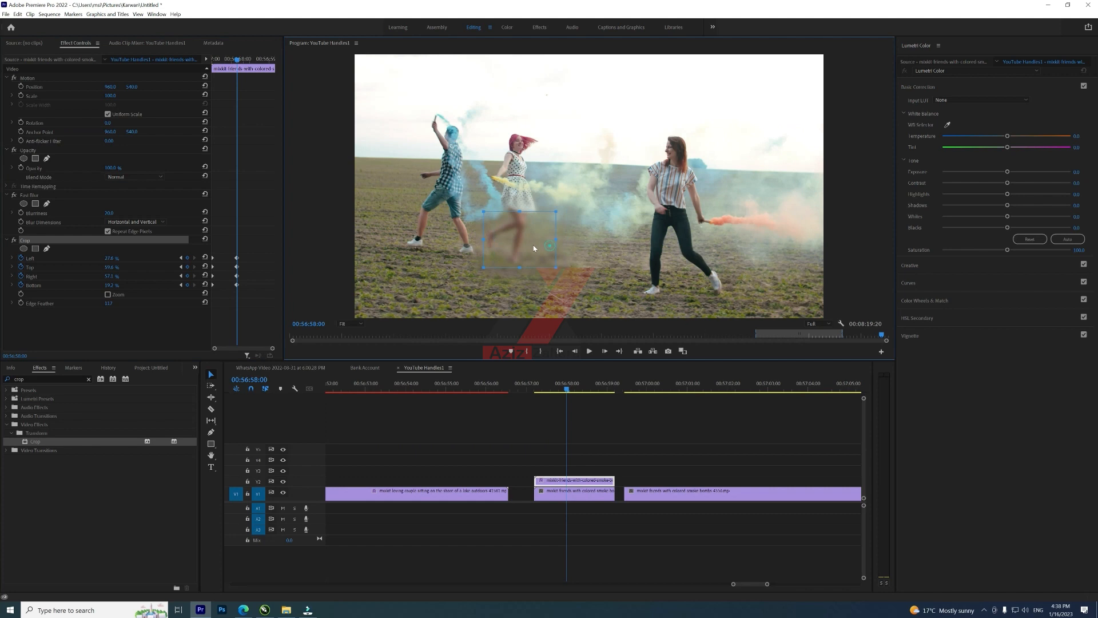
Step: Move further ahead, add another set of crop keyframes and realign the crop box onto her legs
left_click_drag(569, 391, 597, 394)
left_click(187, 258)
left_click(187, 267)
left_click(187, 276)
left_click(187, 284)
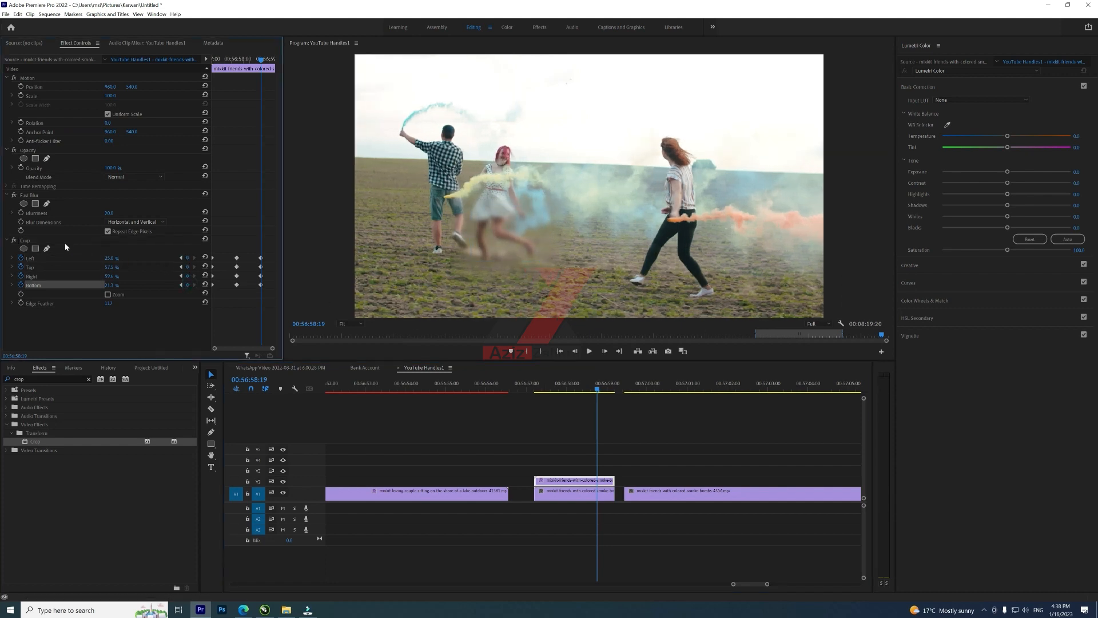
left_click(40, 240)
left_click_drag(527, 233, 514, 231)
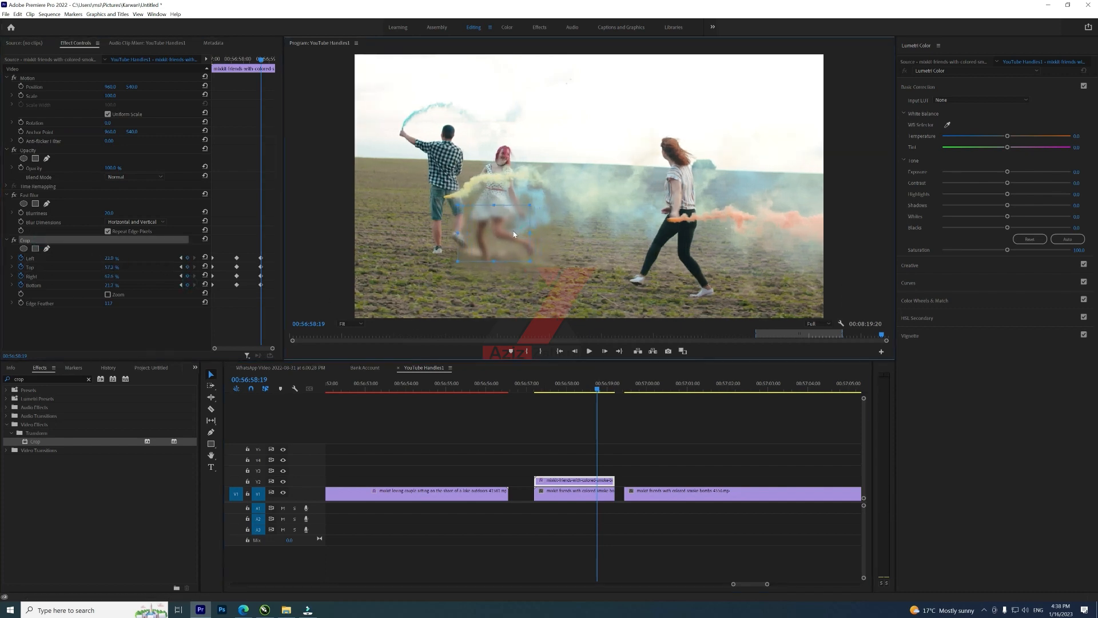
Step: Play the V2 segment from its start to review the tracked crop blur
left_click_drag(597, 391, 545, 397)
key("space")
left_click(564, 448)
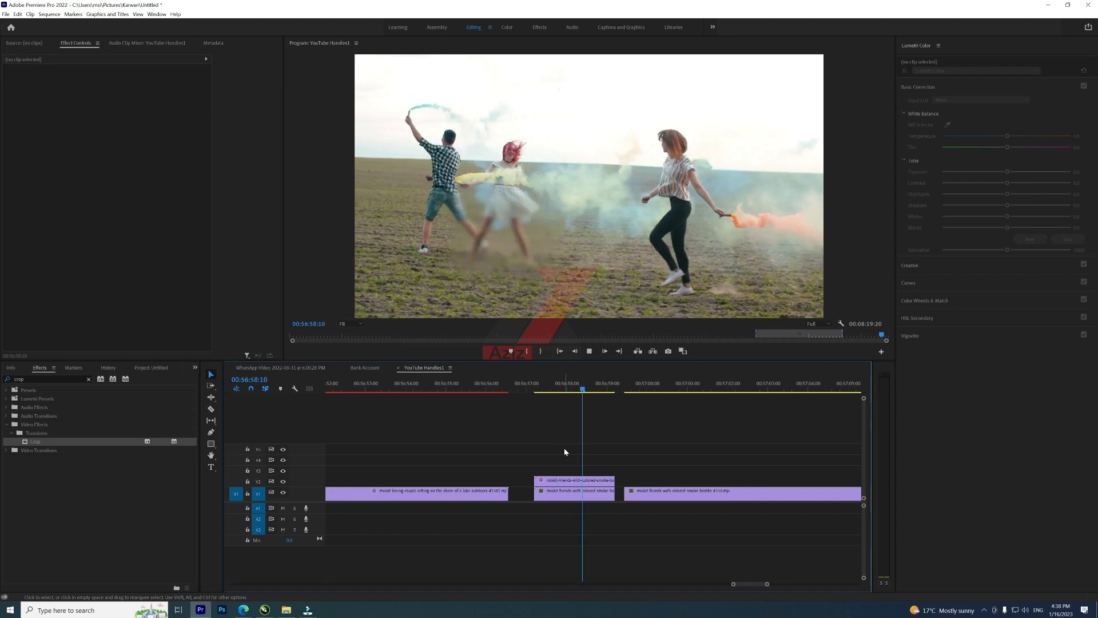
left_click(522, 383)
key("space")
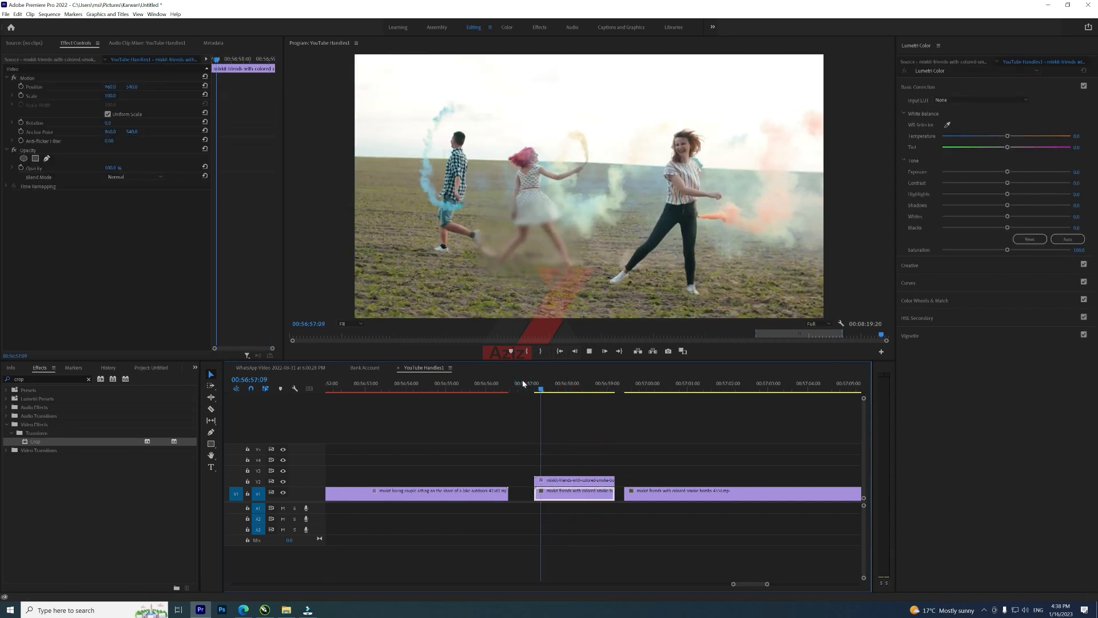
key("space")
key("space")
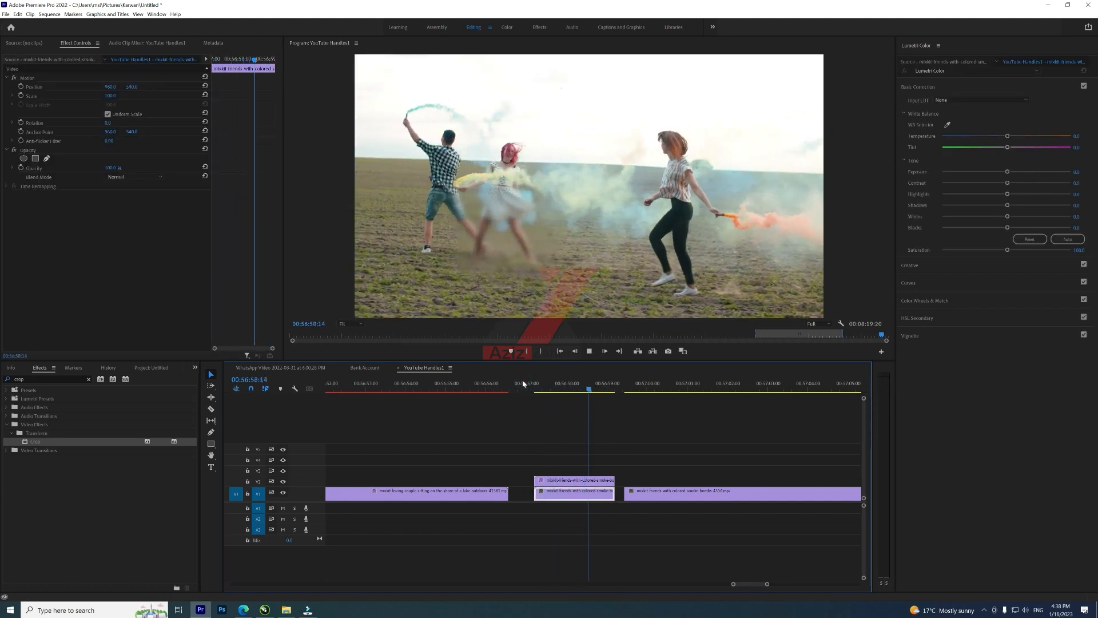
key("space")
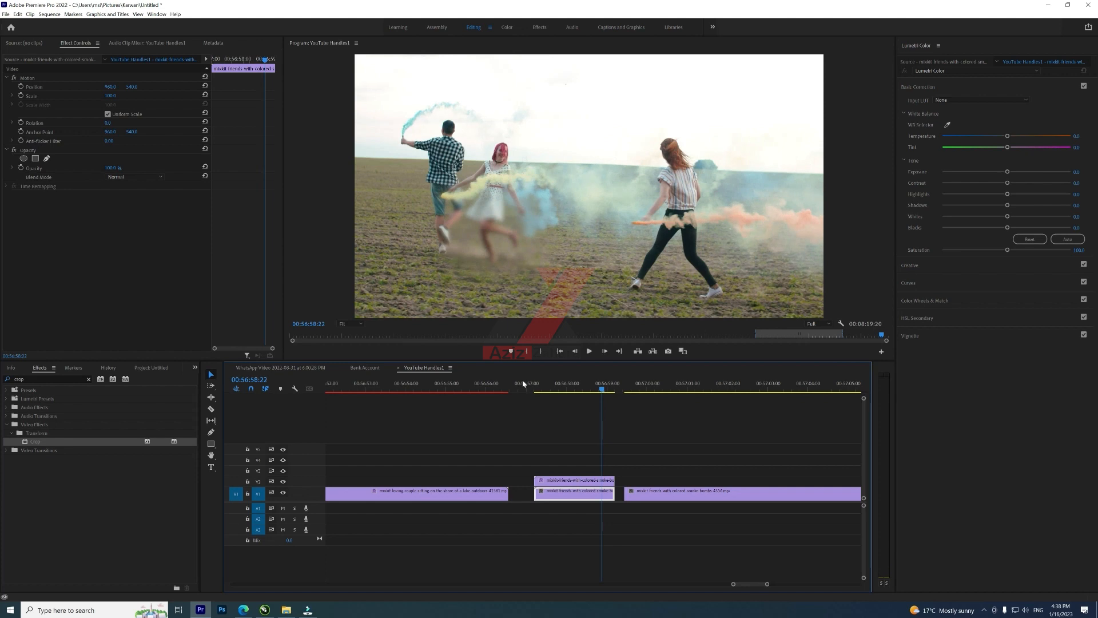
Step: Zoom the timeline out and in and play through the neighbouring clips
key("minus")
key("minus")
key("minus")
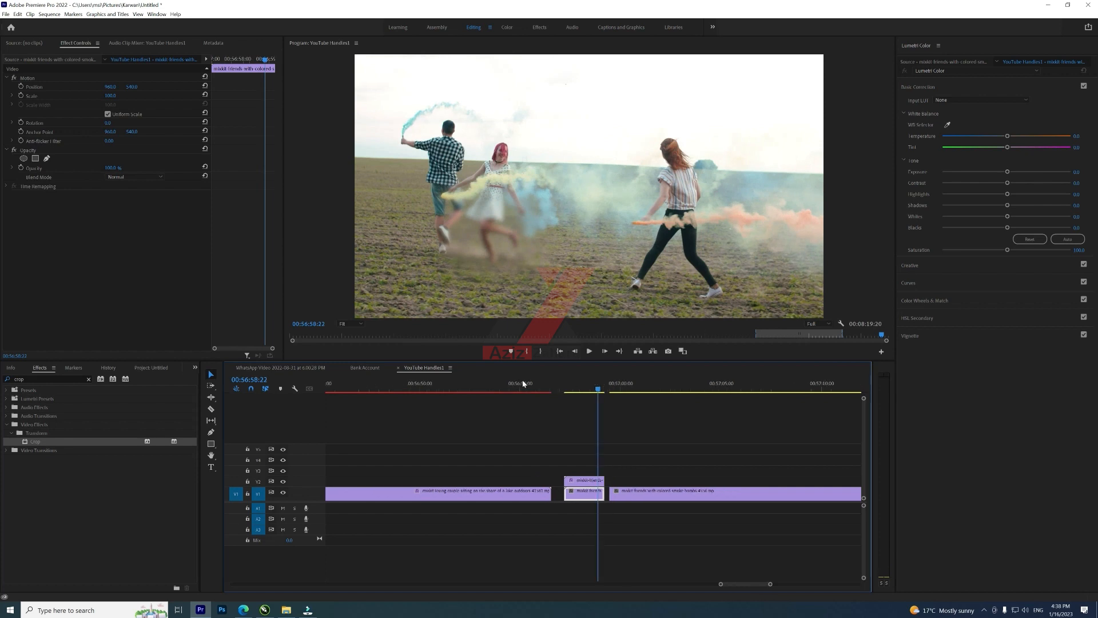
left_click(627, 388)
key("minus")
key("equal")
key("equal")
key("equal")
left_click(493, 389)
key("space")
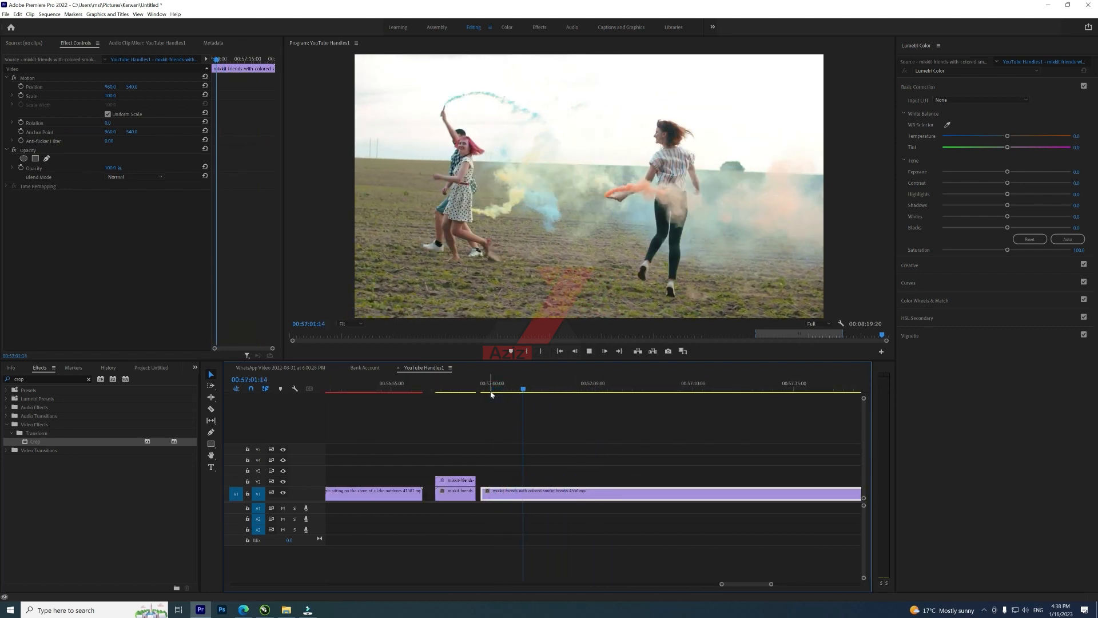
key("minus")
key("minus")
key("minus")
key("minus")
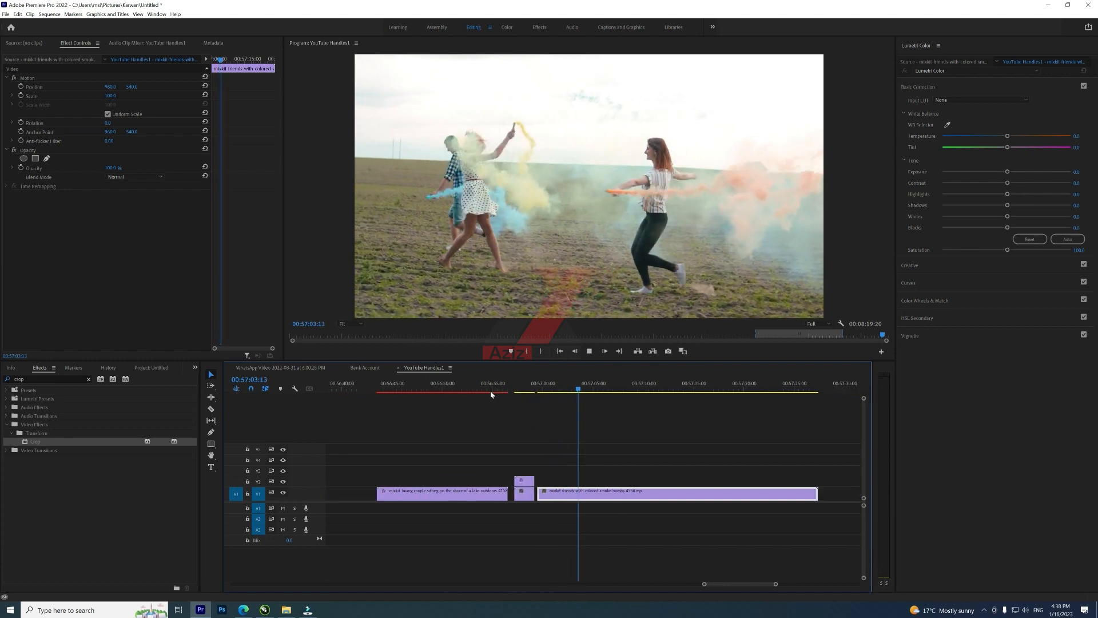
key("space")
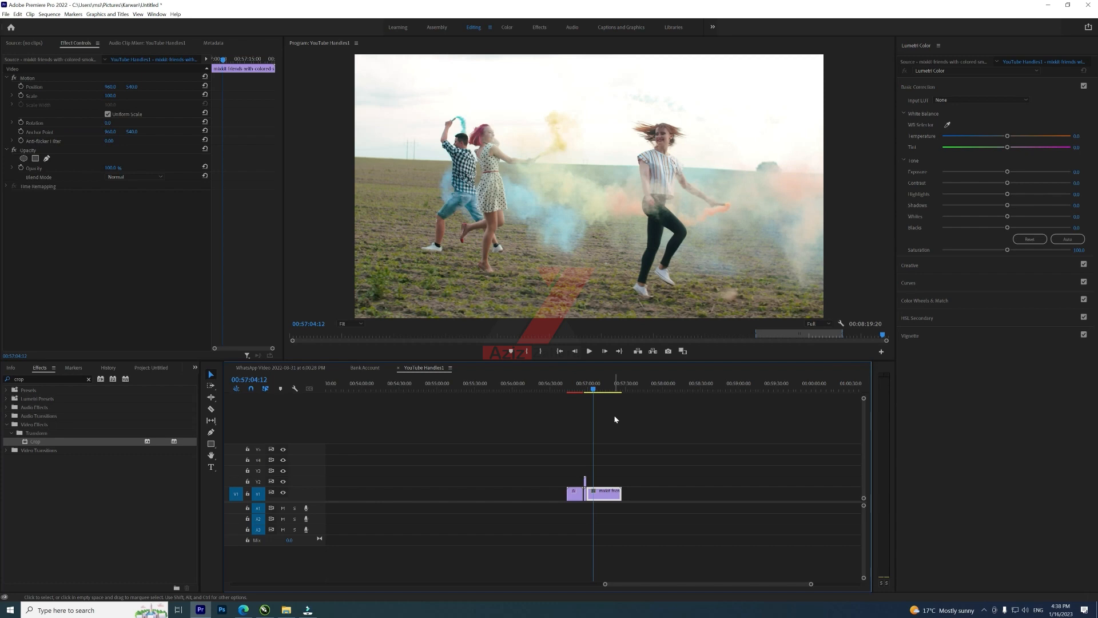
left_click(610, 386)
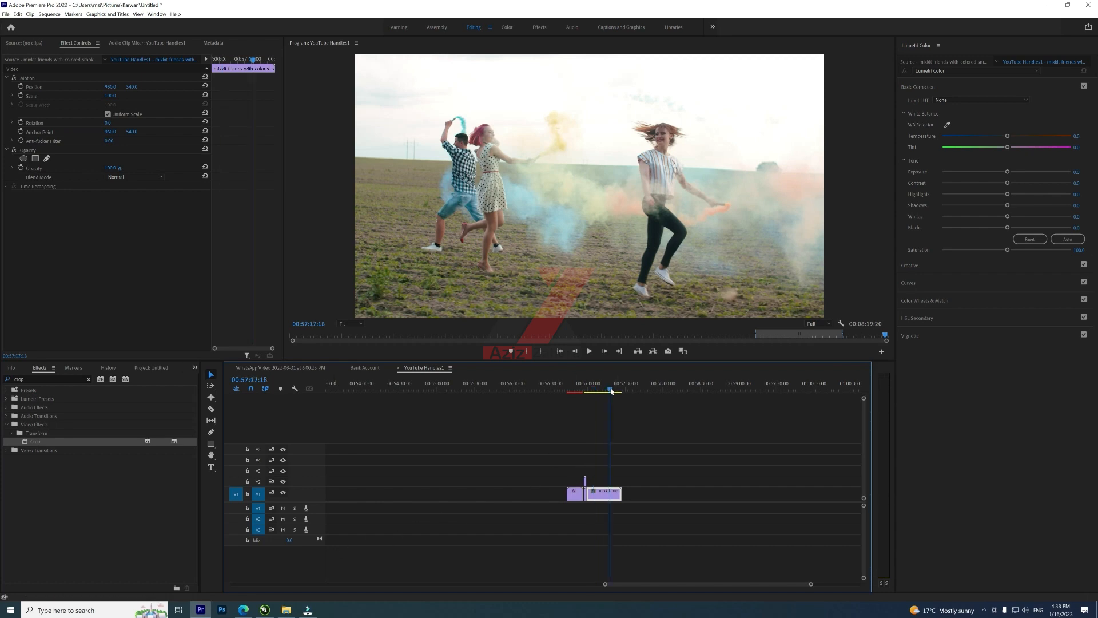
key("minus")
key("minus")
Step: Jump to the YouTube updates 2023 clip near 00:48:26, search effects for camera blur and apply Camera Blur to it
left_click(518, 381)
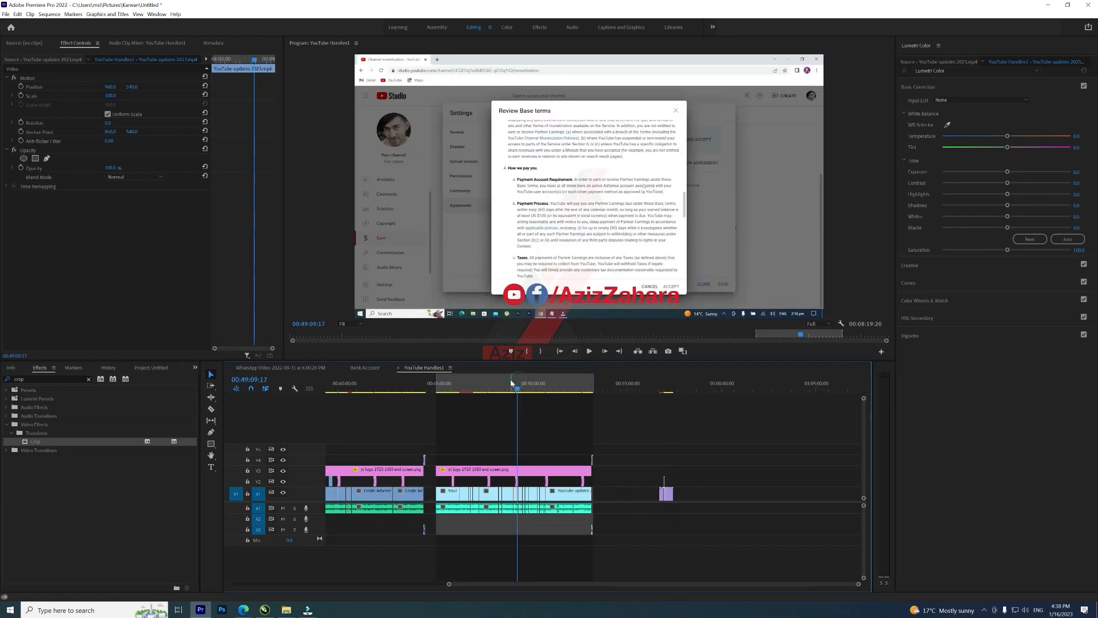
left_click(508, 382)
key("equal")
key("equal")
key("equal")
key("equal")
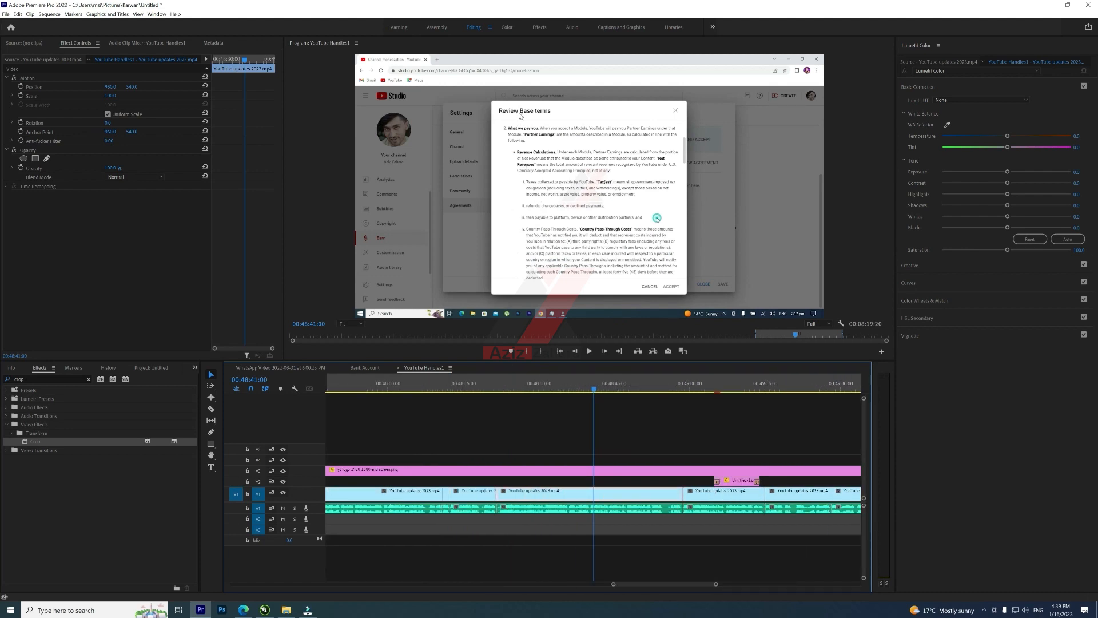
left_click(610, 482)
left_click_drag(533, 382, 520, 383)
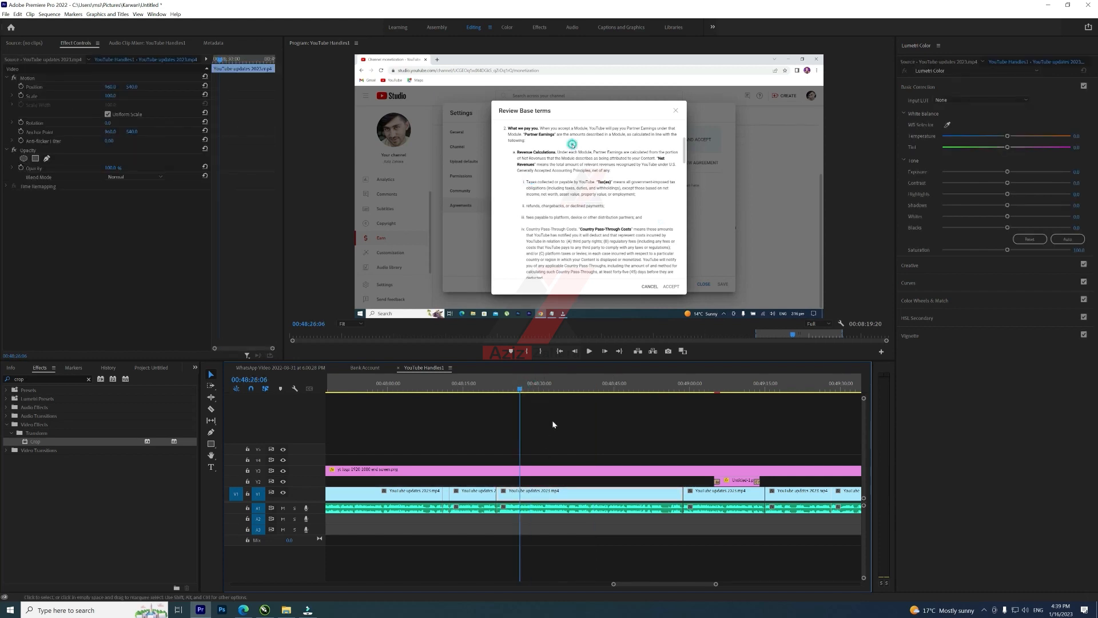
left_click(89, 379)
left_click(51, 376)
type("camera blu")
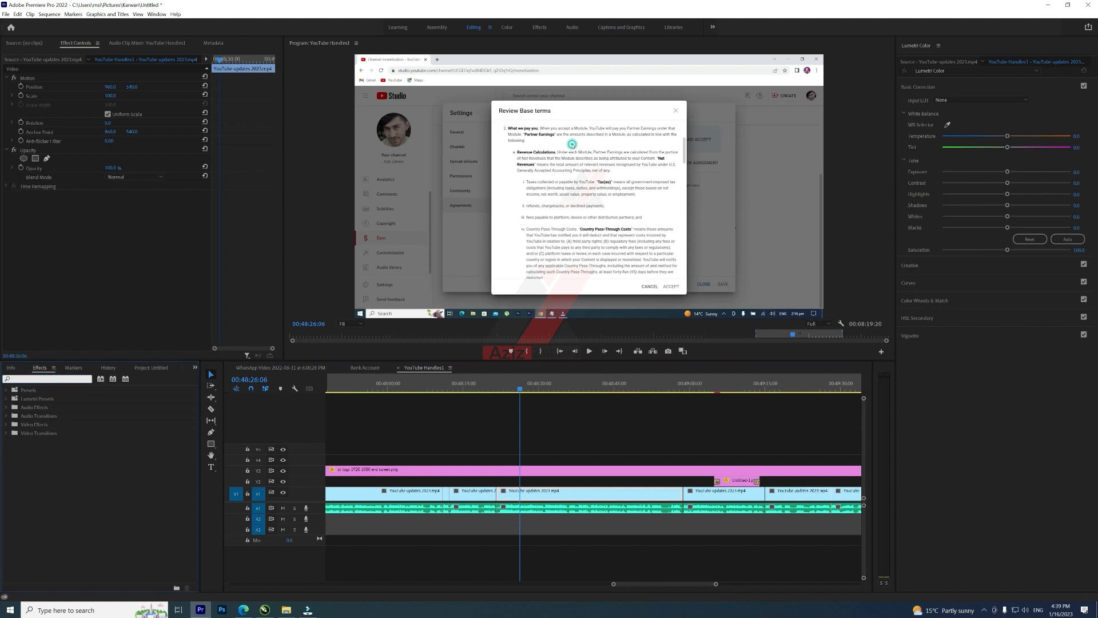
left_click_drag(40, 445, 572, 493)
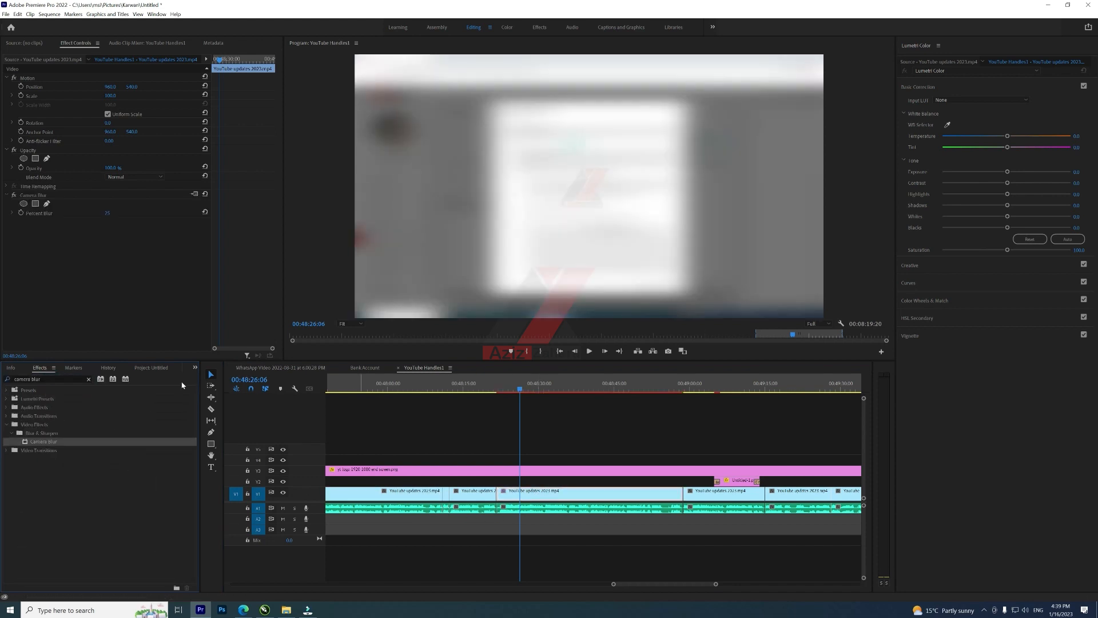
Step: Add a rectangle mask to the Camera Blur and shape it to cover the Review Base terms dialog title
left_click(42, 195)
left_click(35, 203)
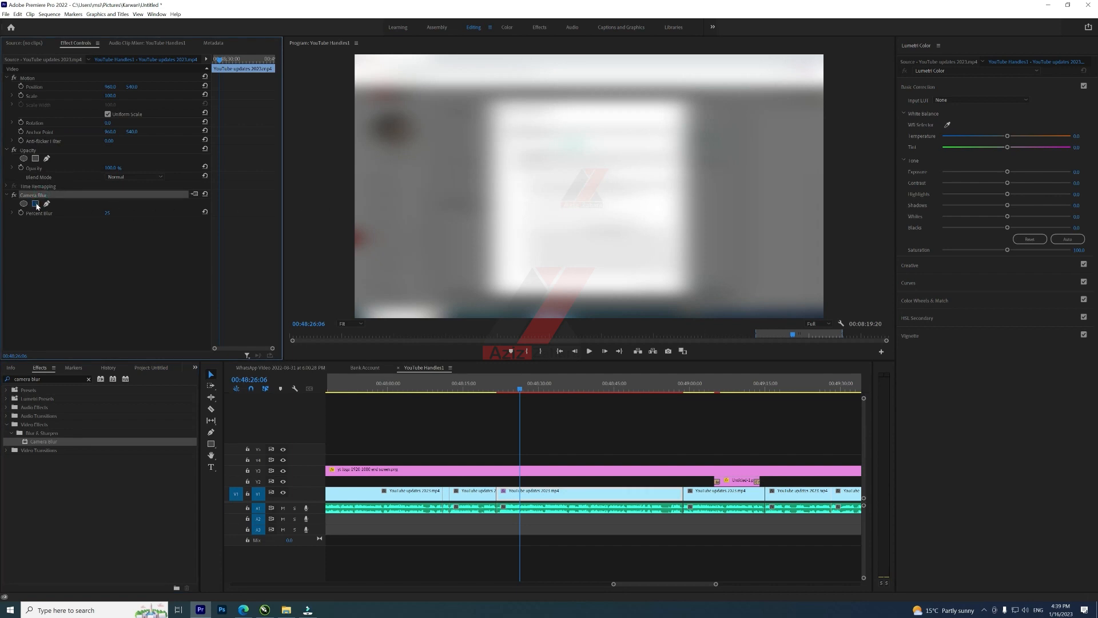
left_click_drag(598, 177, 541, 119)
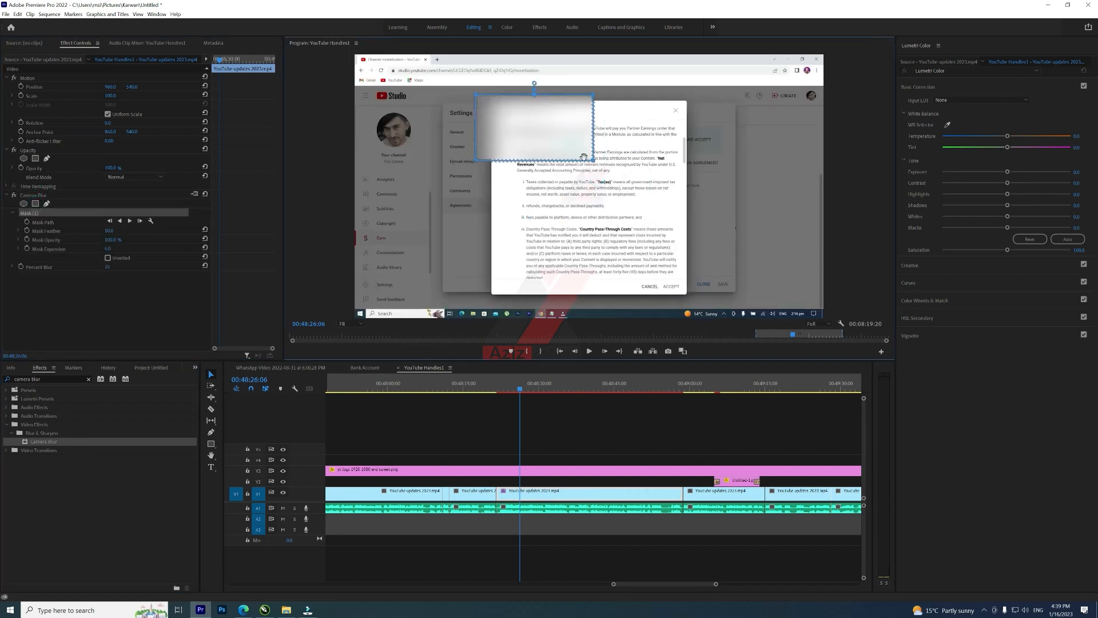
left_click_drag(593, 162, 554, 111)
left_click_drag(477, 96, 498, 108)
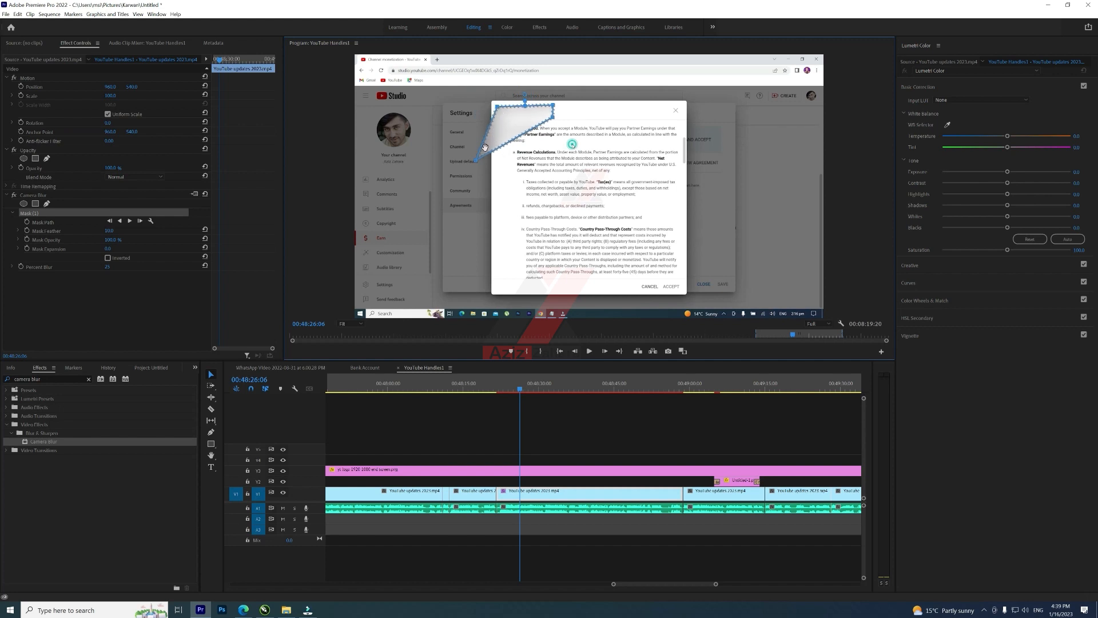
left_click_drag(477, 164, 496, 113)
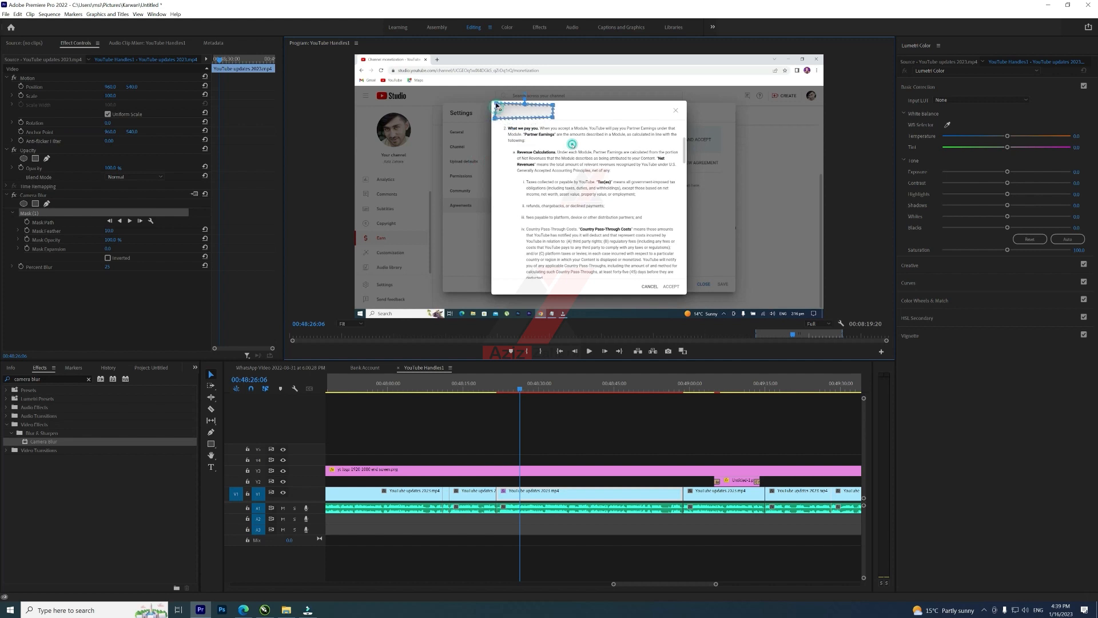
Step: Play back the masked clip and the smoke segment to review the blurred areas
left_click(506, 382)
key("space")
key("space")
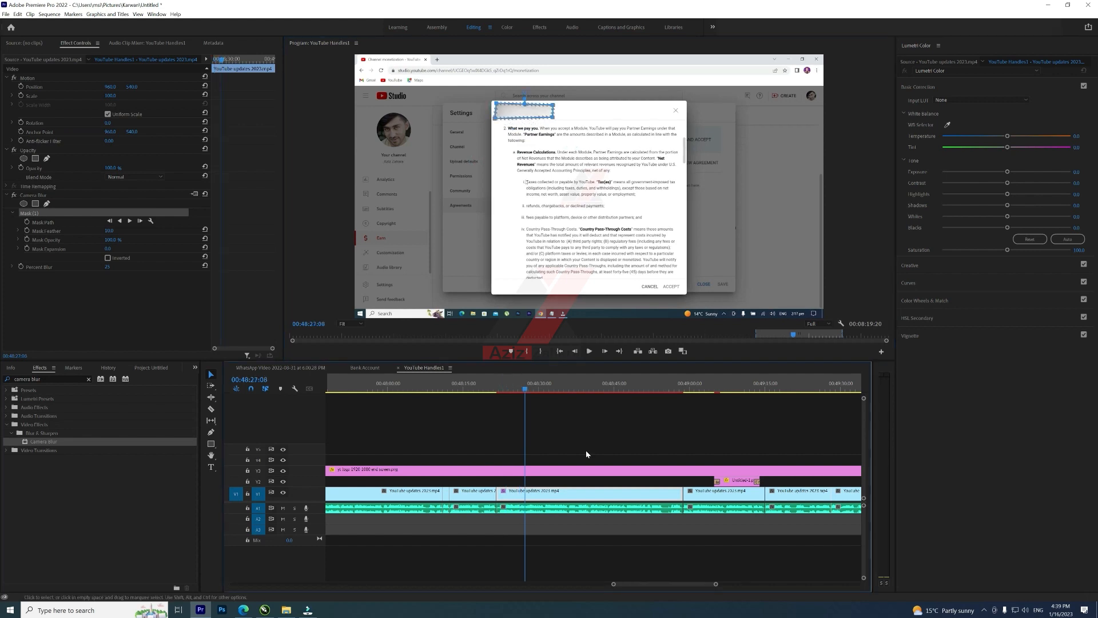
scroll(588, 477, "down", 12)
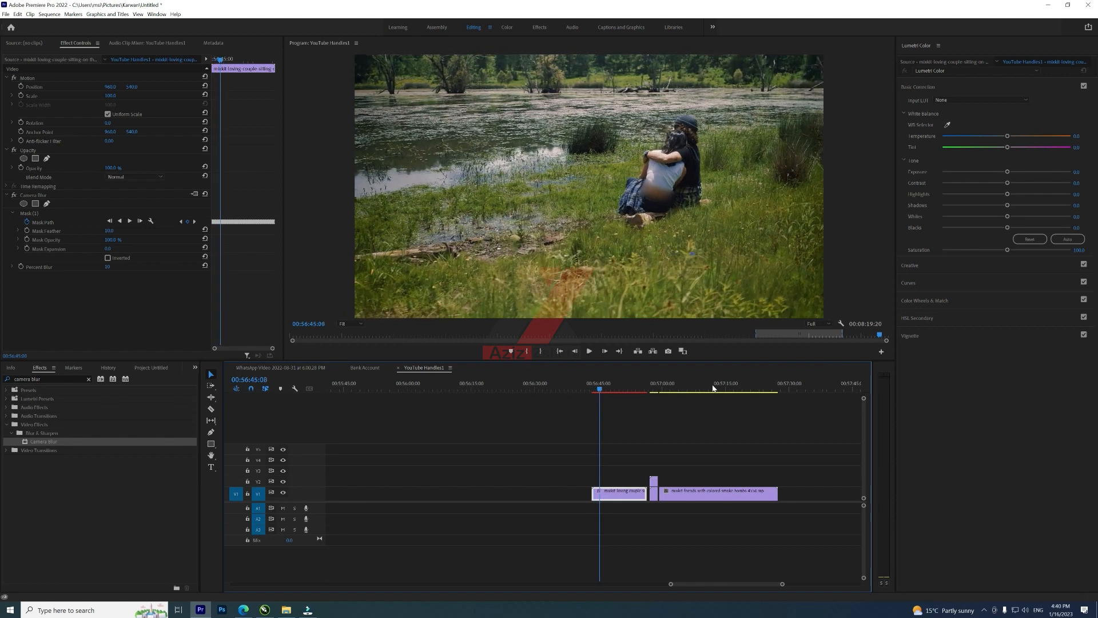
left_click(578, 190)
key("space")
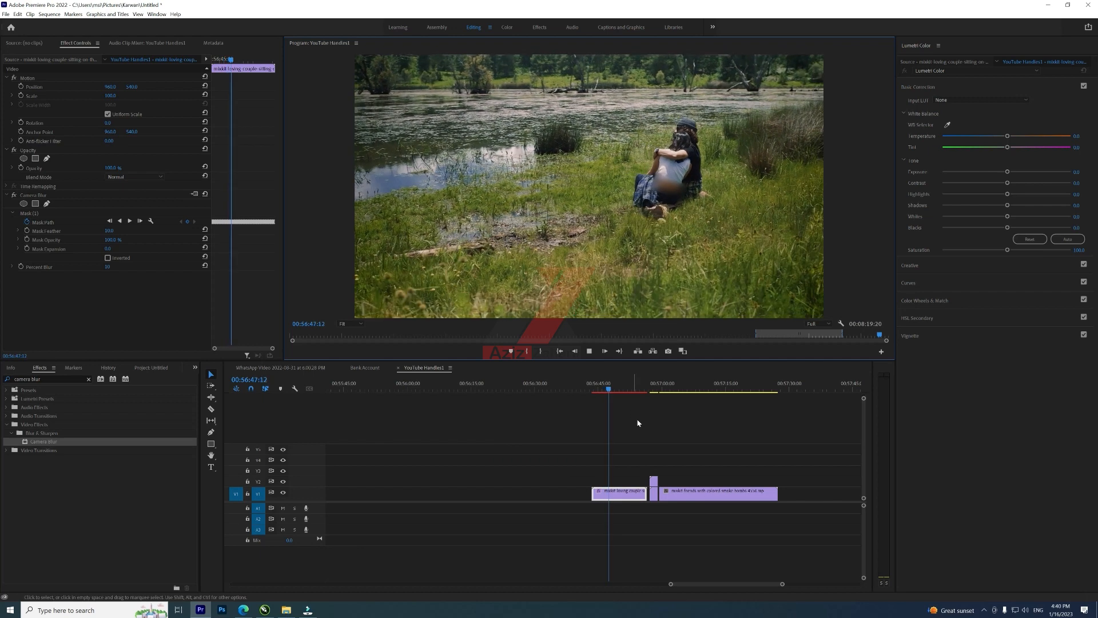
left_click_drag(643, 389, 652, 390)
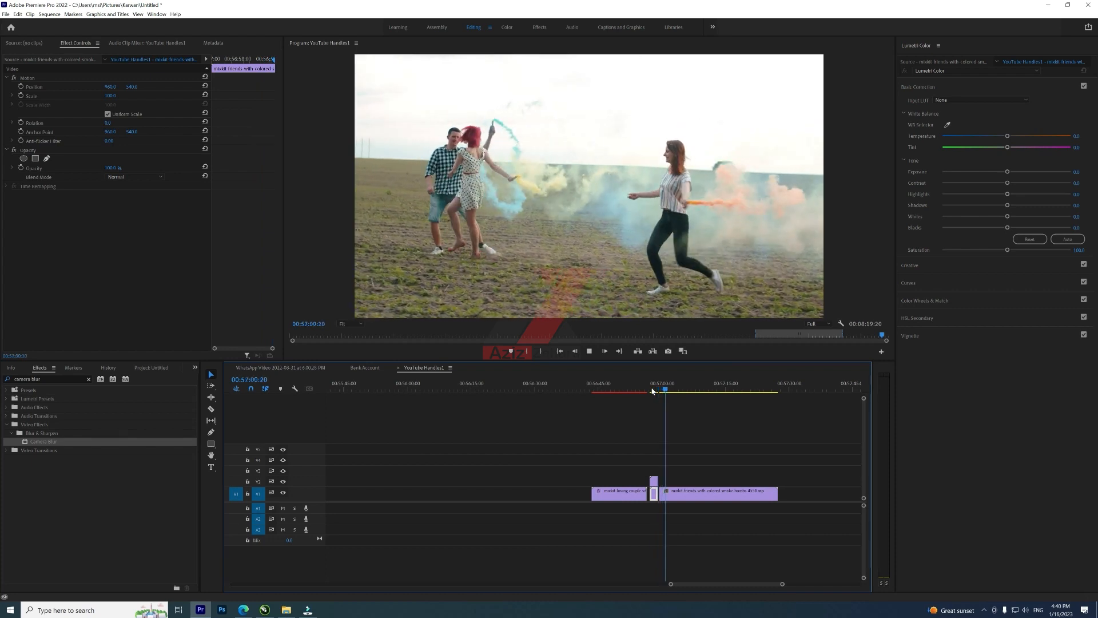
key("space")
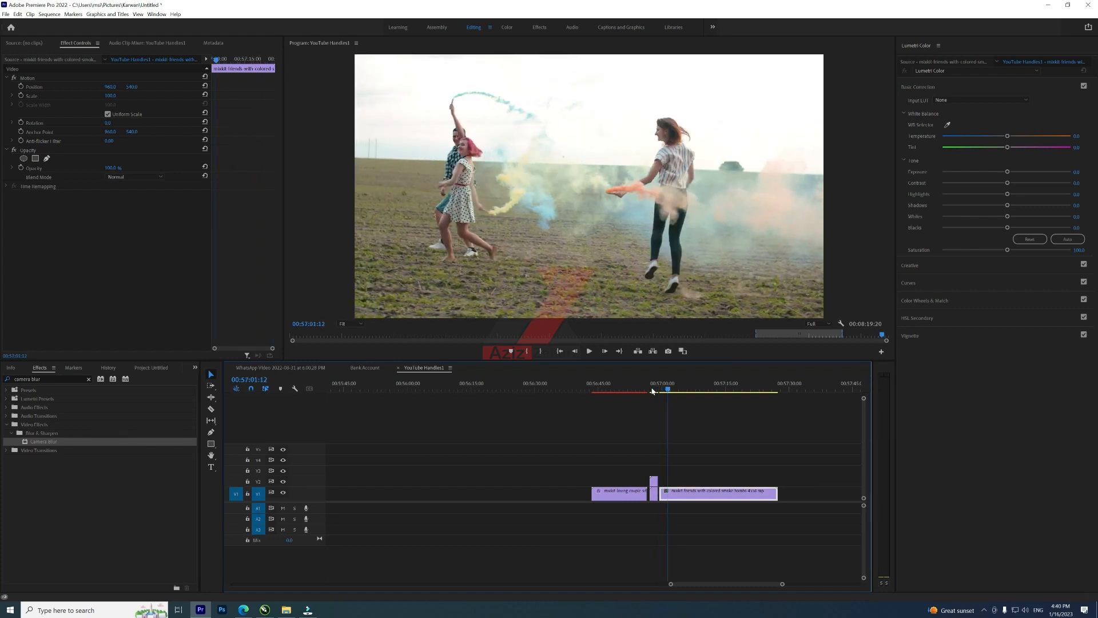